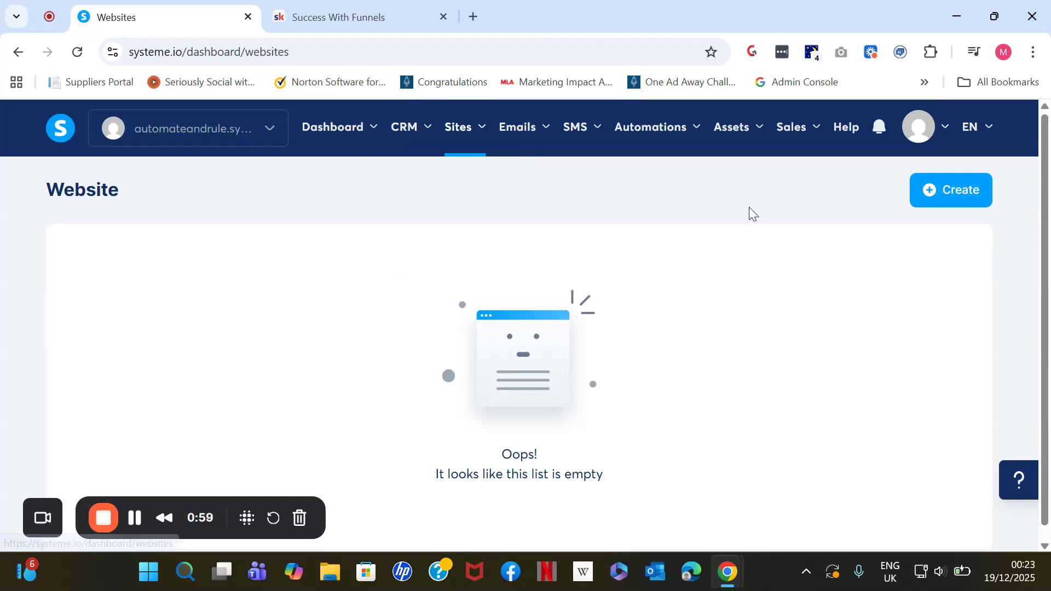
Step: Start creating a new website and name it Example Website
{"action": "left_click", "coordinate": [935, 192]}
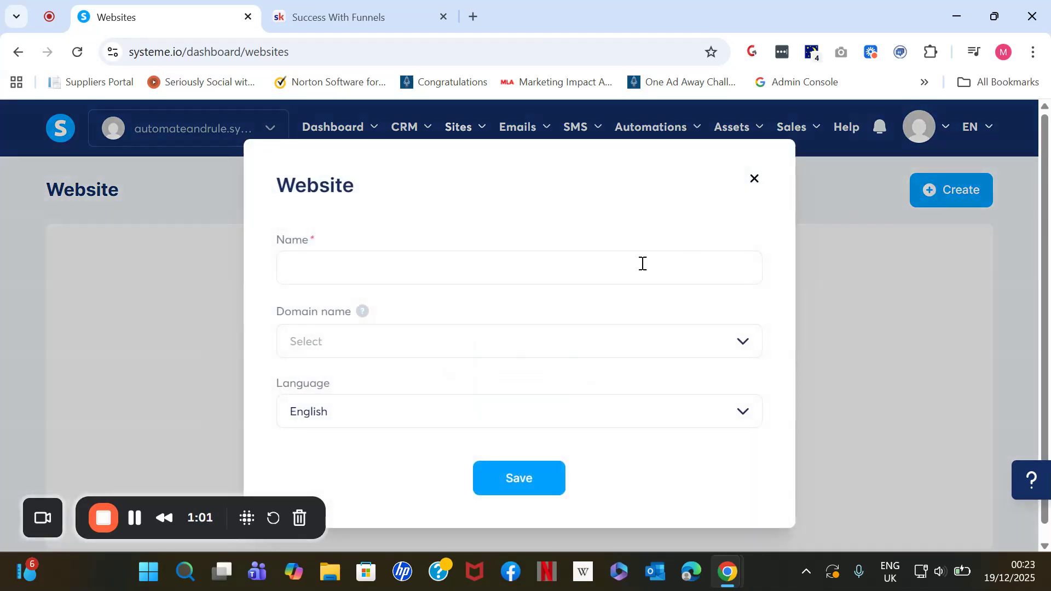
{"action": "left_click", "coordinate": [598, 277]}
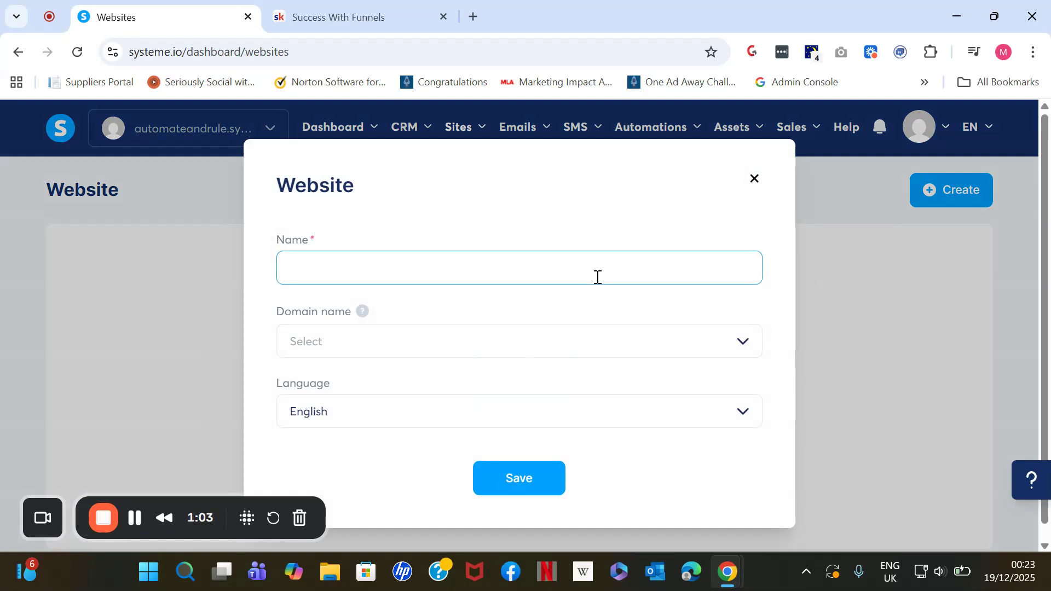
{"action": "type", "text": "T"}
{"action": "type", "text": "xample Website"}
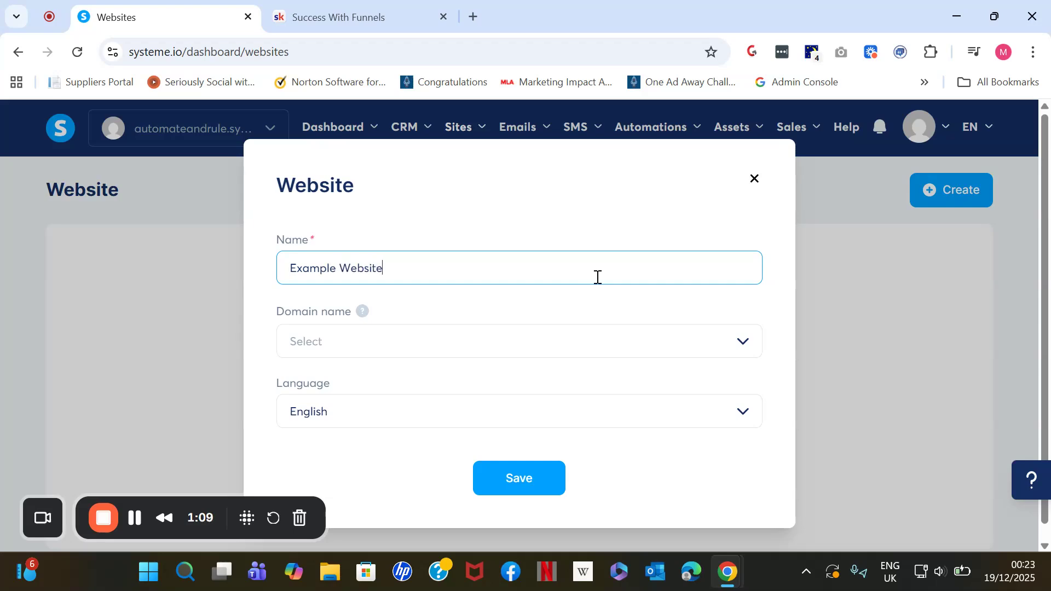
{"action": "left_click", "coordinate": [561, 335]}
{"action": "left_click", "coordinate": [534, 377]}
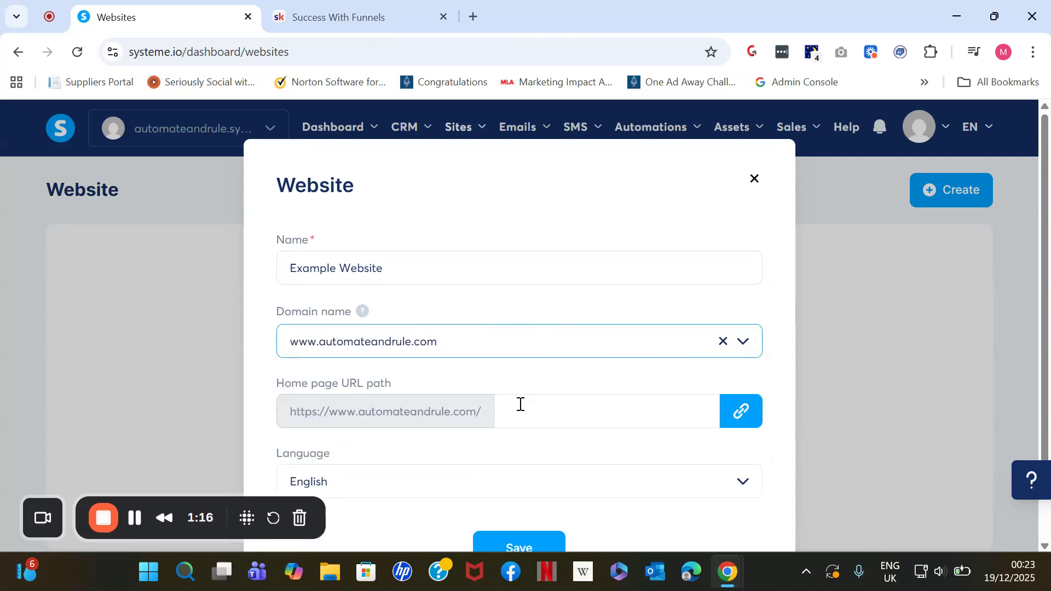
{"action": "left_click", "coordinate": [520, 404]}
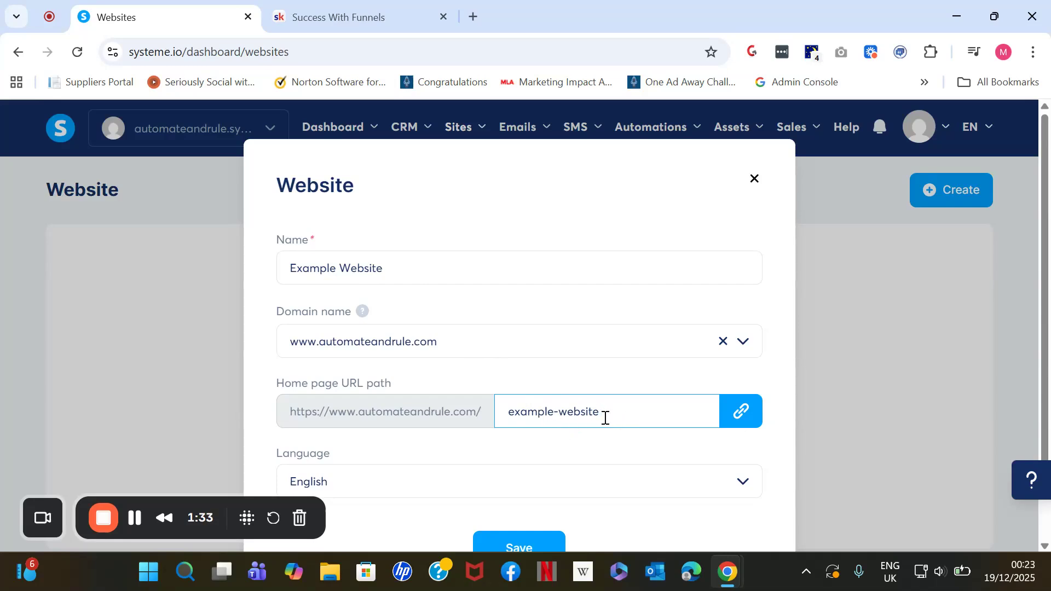
{"action": "scroll", "coordinate": [678, 404], "scroll_direction": "down", "scroll_amount": 2}
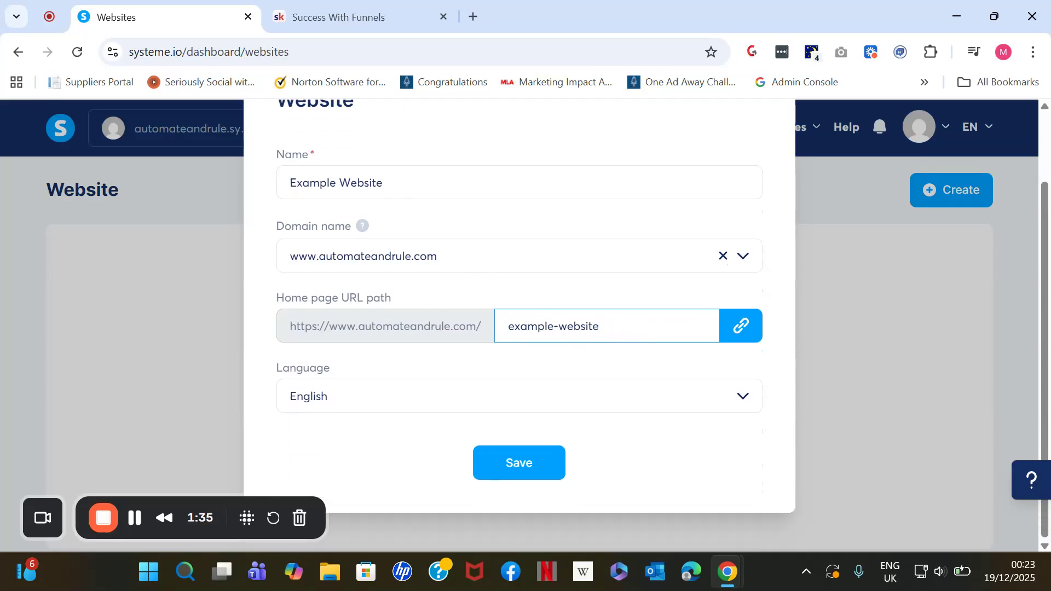
{"action": "left_click", "coordinate": [539, 464]}
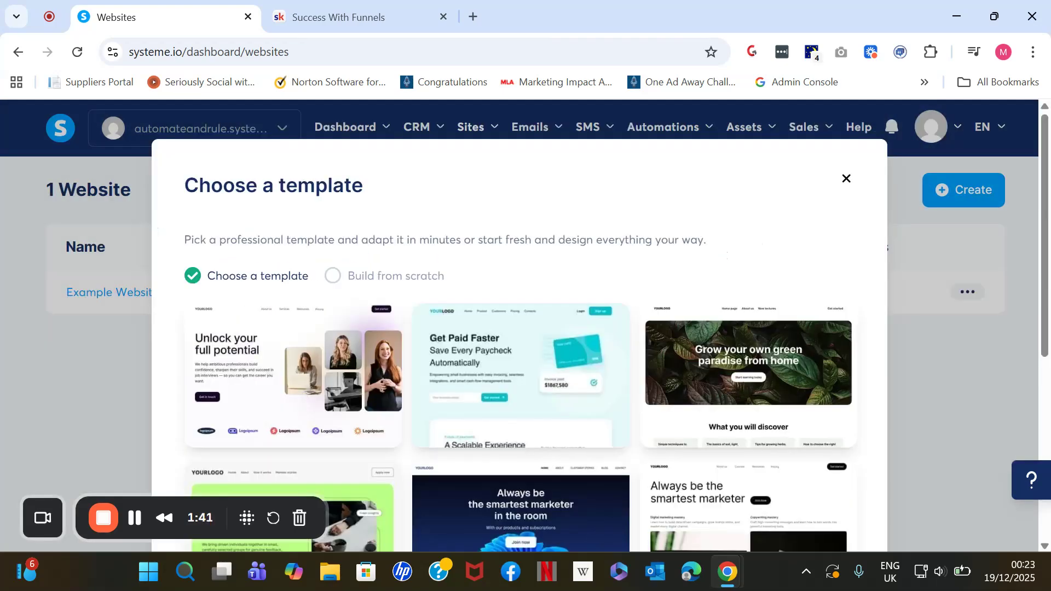
Step: Review the template and build-from-scratch options, and apply the Get Paid Faster template to the website
{"action": "scroll", "coordinate": [544, 456], "scroll_direction": "down", "scroll_amount": 3}
{"action": "scroll", "coordinate": [352, 274], "scroll_direction": "down", "scroll_amount": 2}
{"action": "scroll", "coordinate": [352, 195], "scroll_direction": "up", "scroll_amount": 4}
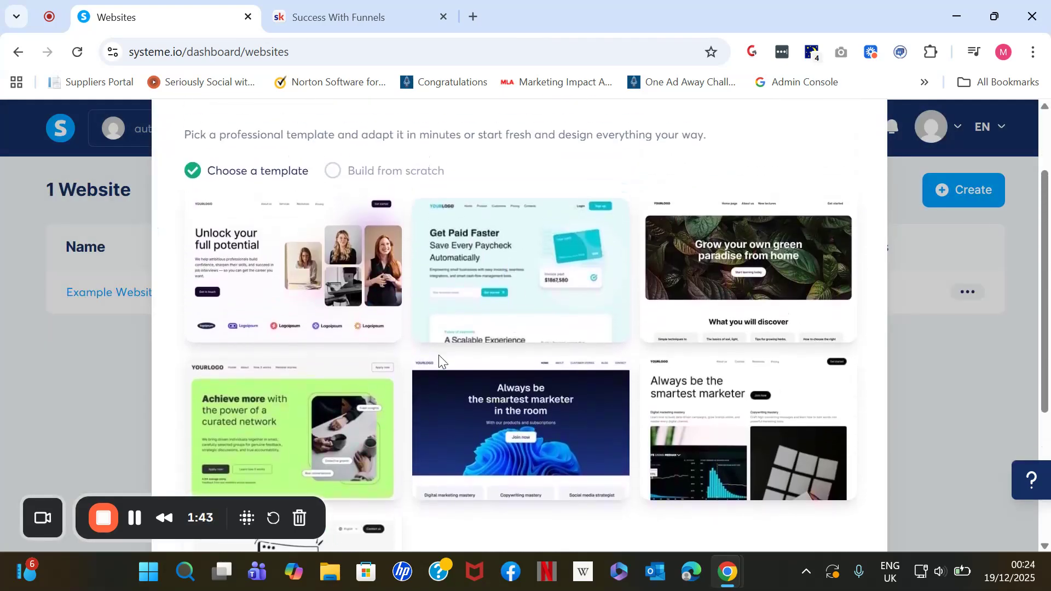
{"action": "left_click", "coordinate": [334, 171]}
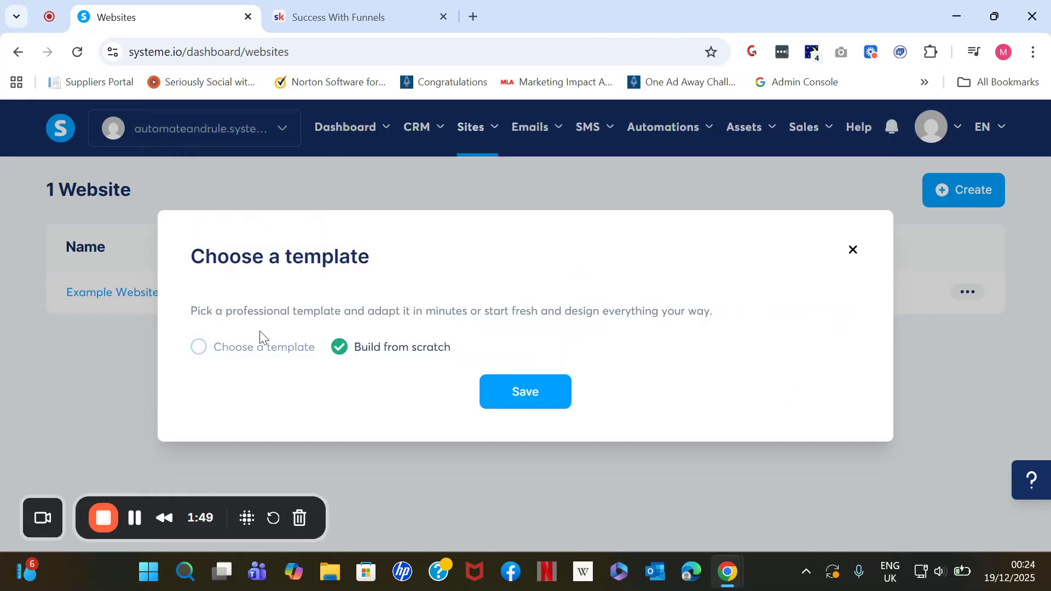
{"action": "left_click", "coordinate": [201, 349]}
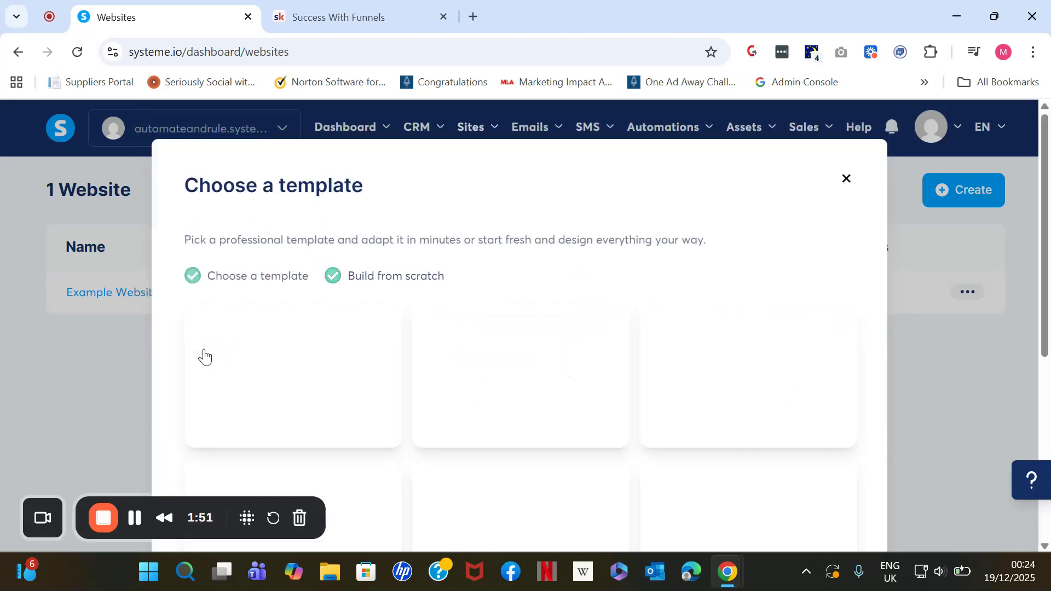
{"action": "scroll", "coordinate": [208, 351], "scroll_direction": "down", "scroll_amount": 2}
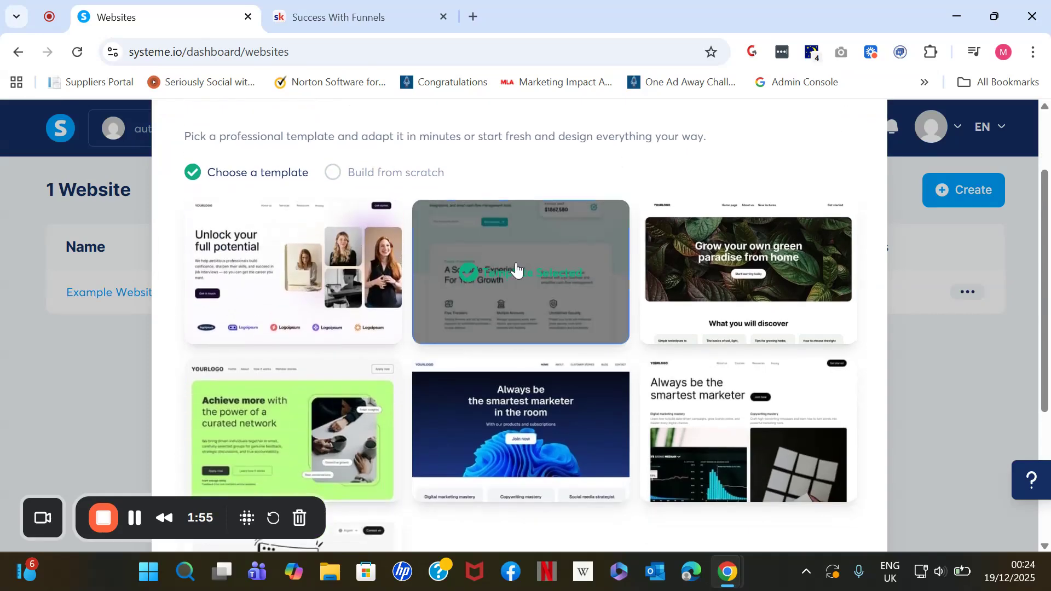
{"action": "left_click", "coordinate": [516, 271]}
{"action": "scroll", "coordinate": [516, 271], "scroll_direction": "down", "scroll_amount": 4}
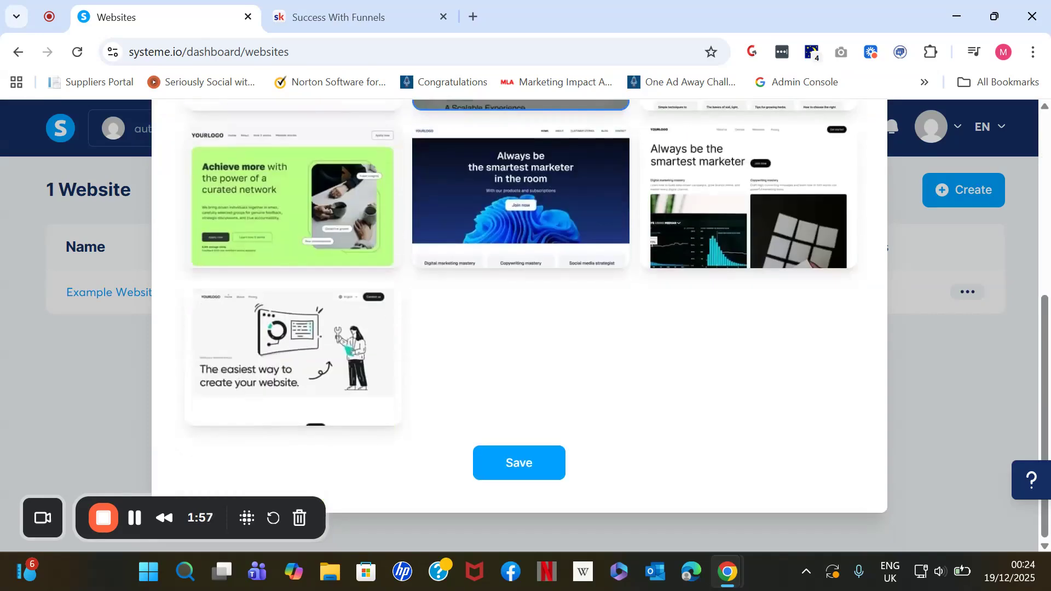
{"action": "left_click", "coordinate": [526, 461]}
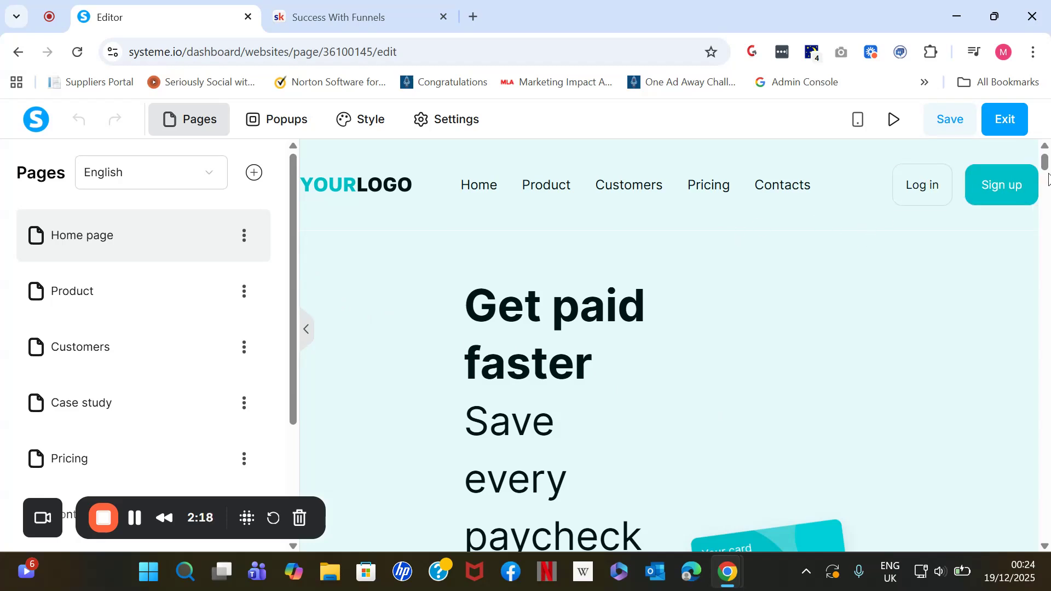
Step: Examine the website header's settings and the image option for its logo
{"action": "left_click", "coordinate": [820, 336]}
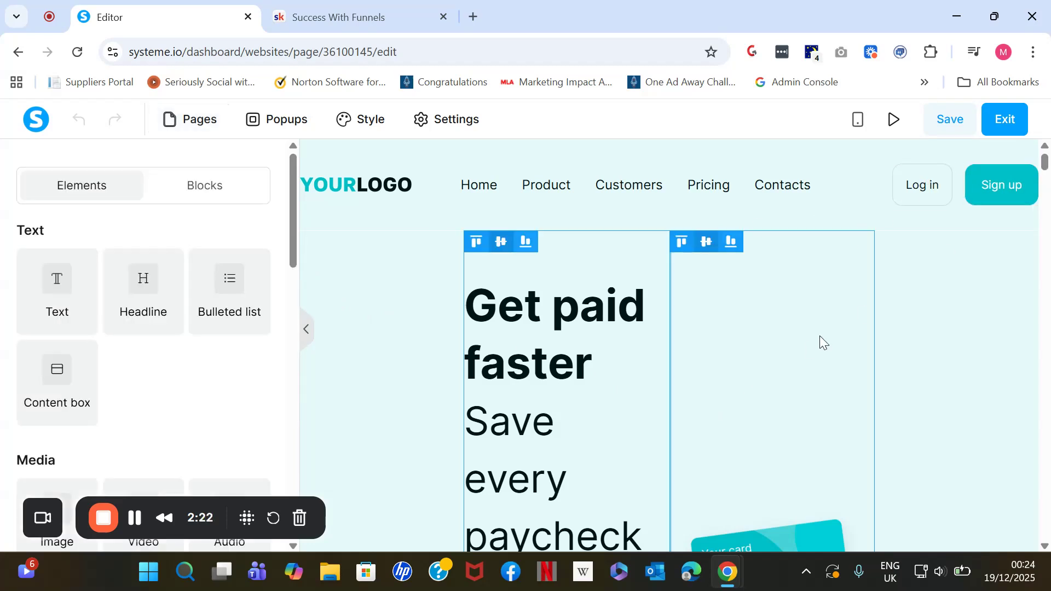
{"action": "left_click", "coordinate": [857, 157]}
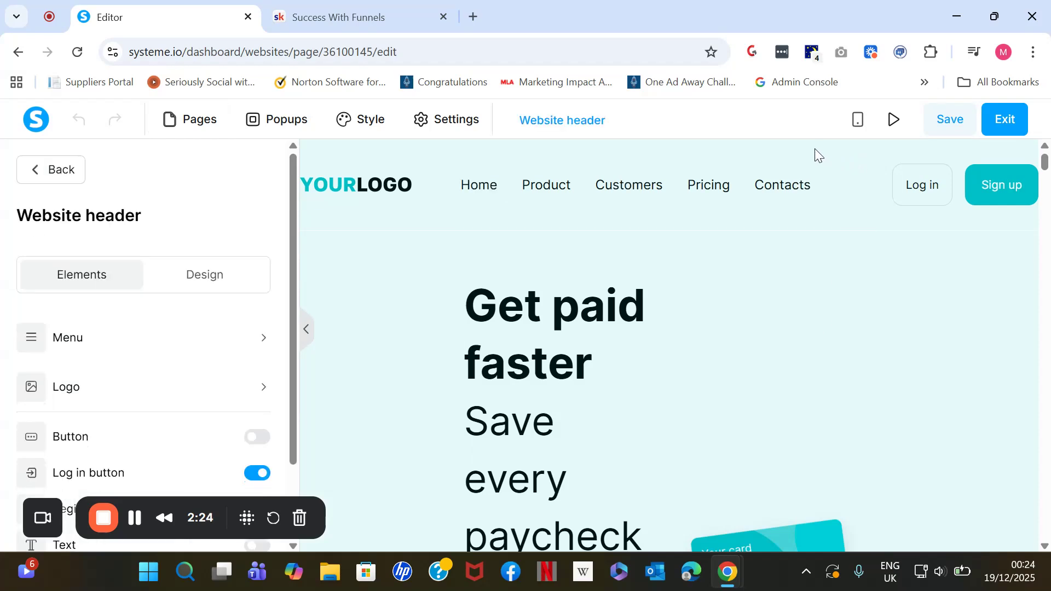
{"action": "left_click", "coordinate": [343, 188]}
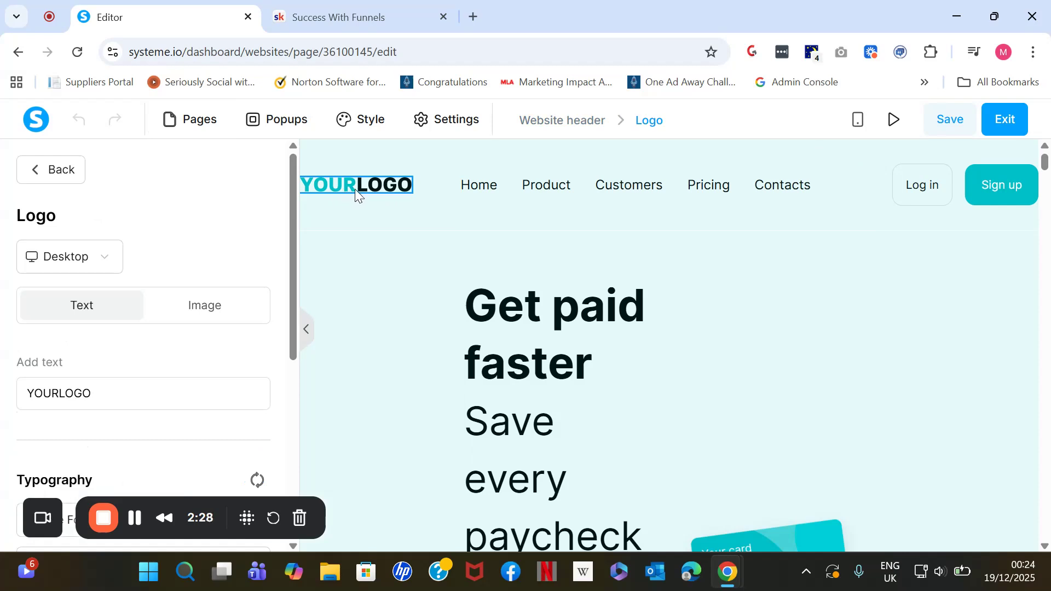
{"action": "left_click", "coordinate": [221, 311]}
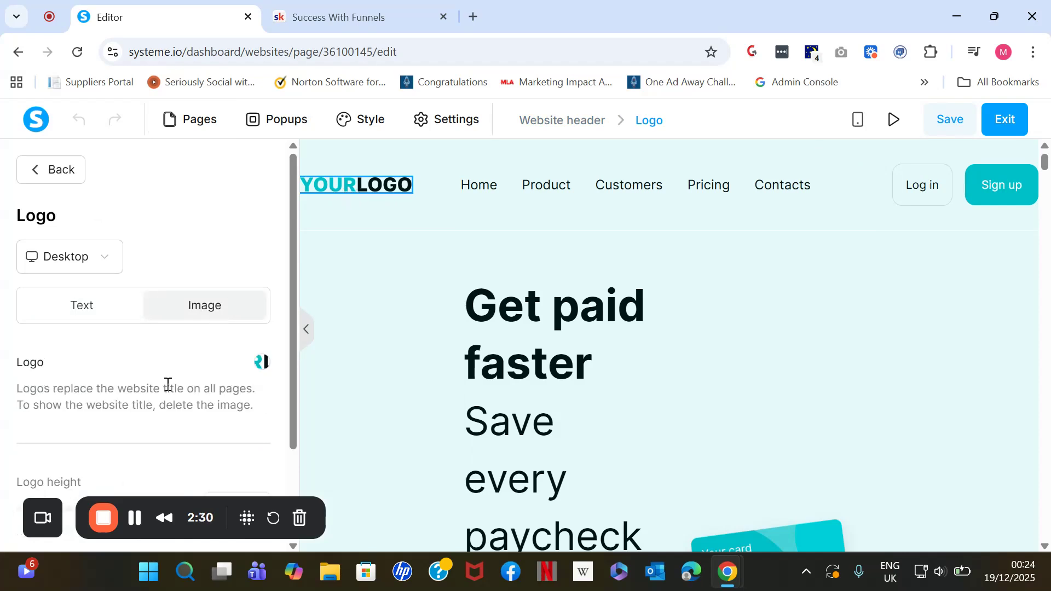
Step: In the header menu, link the Home item to a website page, choosing Home page
{"action": "left_click", "coordinate": [523, 193]}
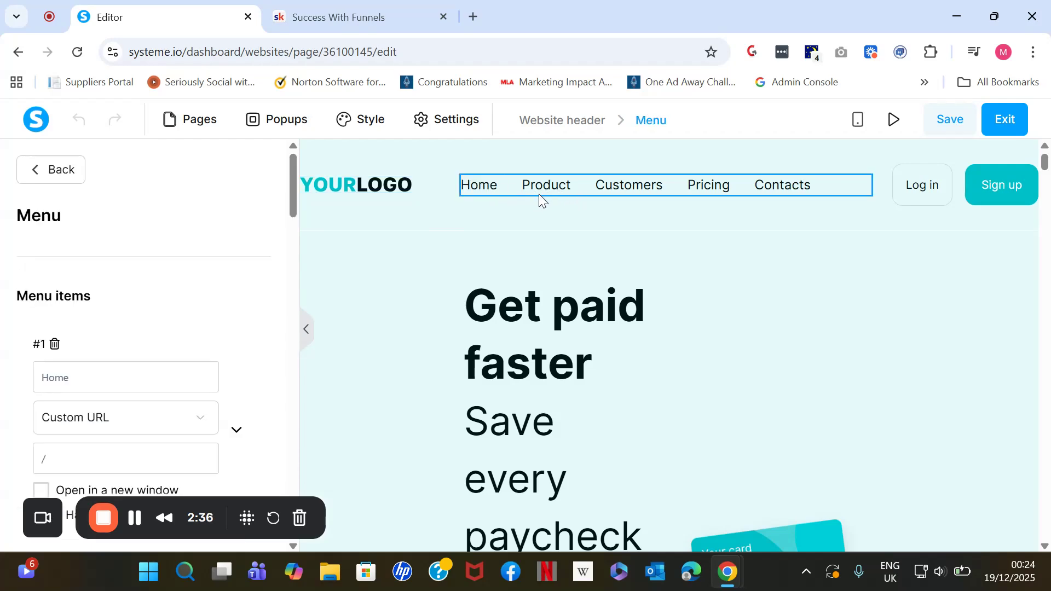
{"action": "left_click_drag", "start_coordinate": [293, 199], "coordinate": [294, 225]}
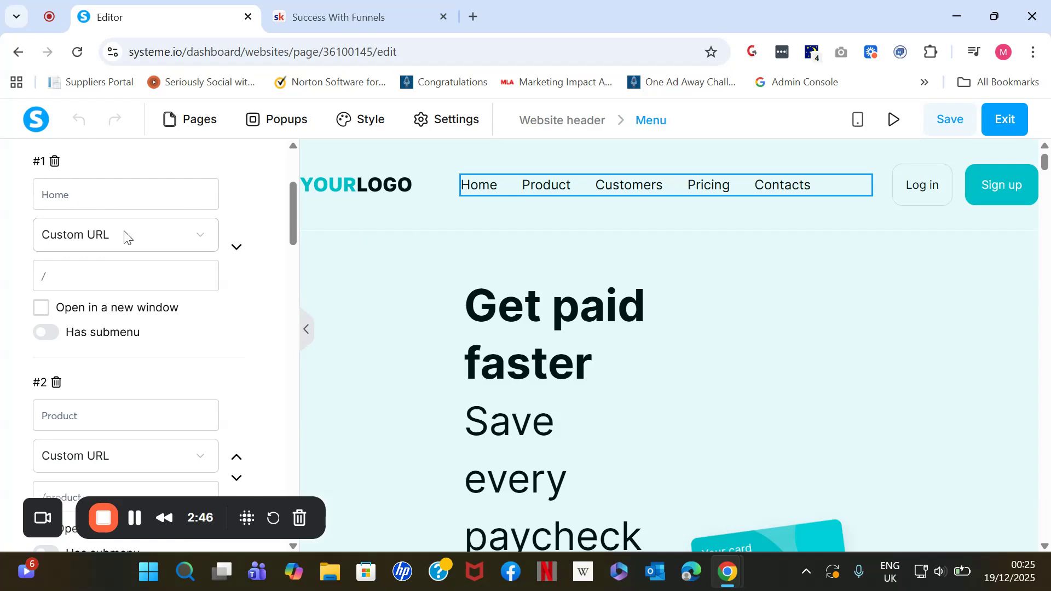
{"action": "left_click", "coordinate": [172, 240]}
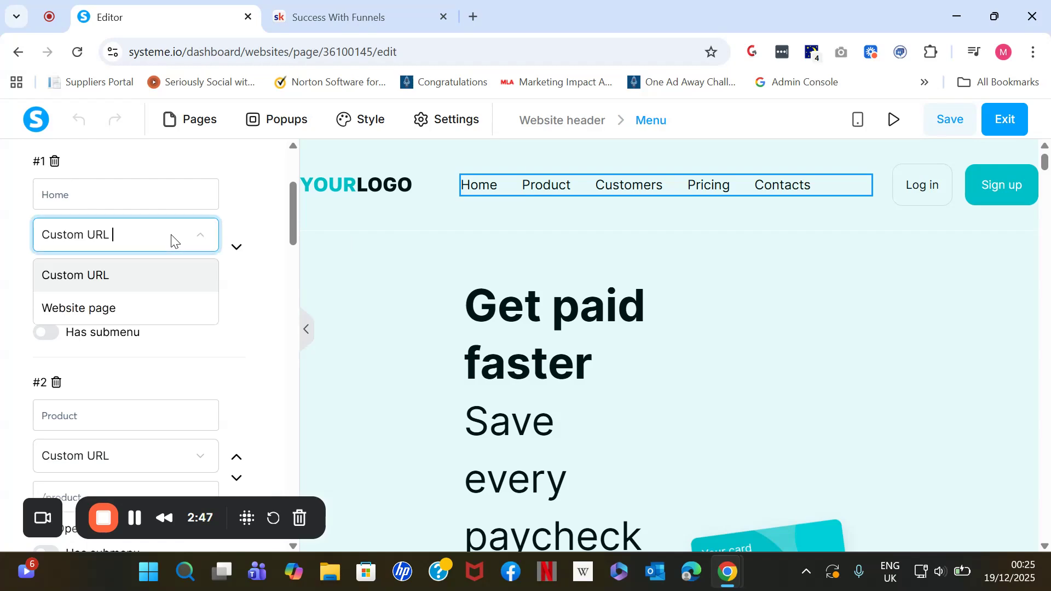
{"action": "left_click", "coordinate": [152, 281]}
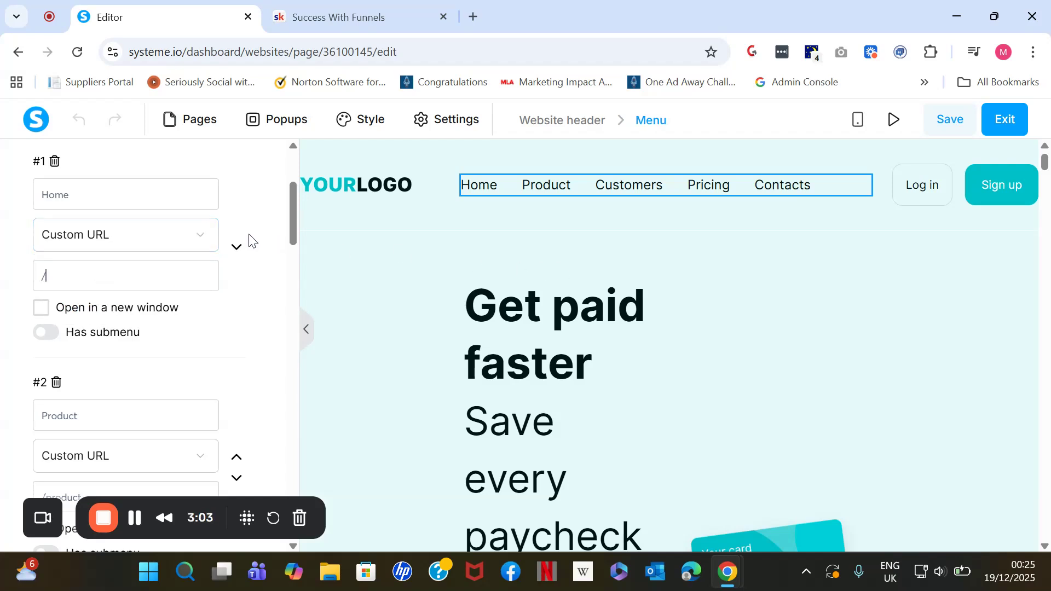
{"action": "left_click", "coordinate": [194, 235]}
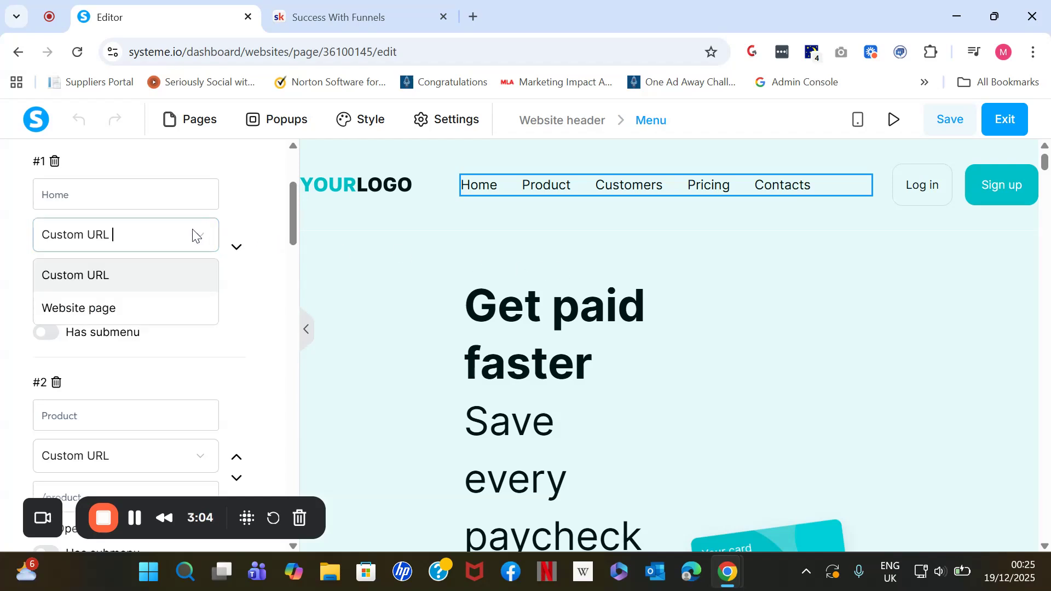
{"action": "left_click", "coordinate": [143, 314]}
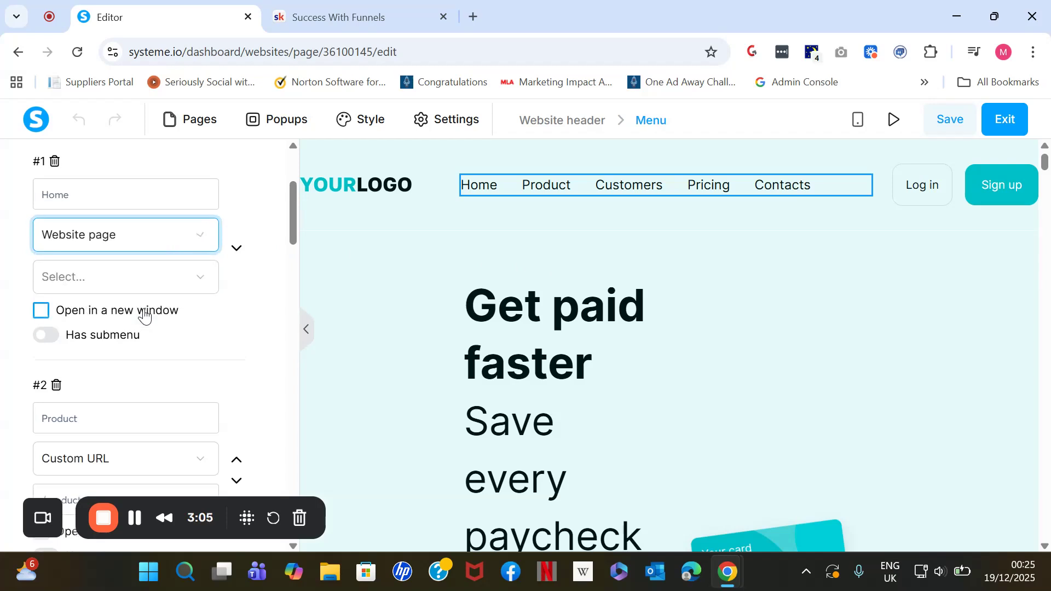
{"action": "left_click", "coordinate": [183, 278]}
{"action": "left_click", "coordinate": [140, 317]}
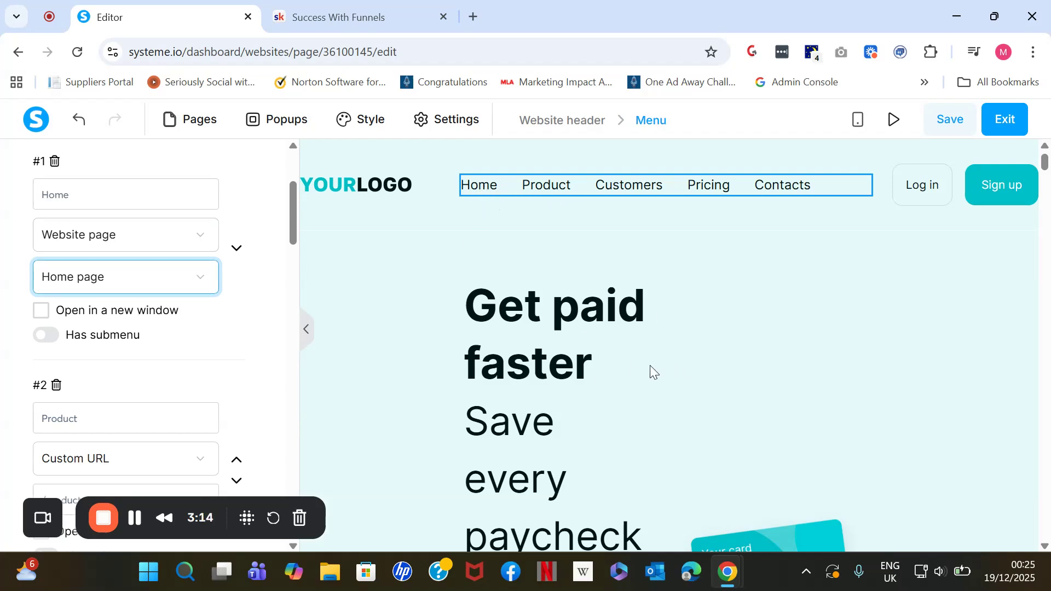
Step: Try setting the Home menu item to open in a new window and giving it a submenu
{"action": "left_click", "coordinate": [42, 311]}
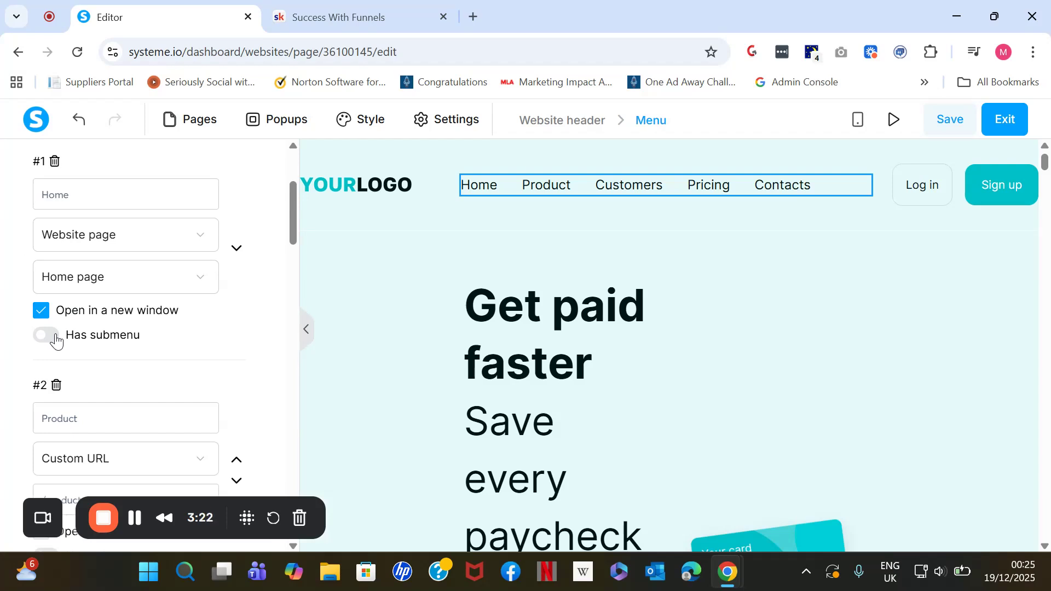
{"action": "left_click", "coordinate": [44, 335]}
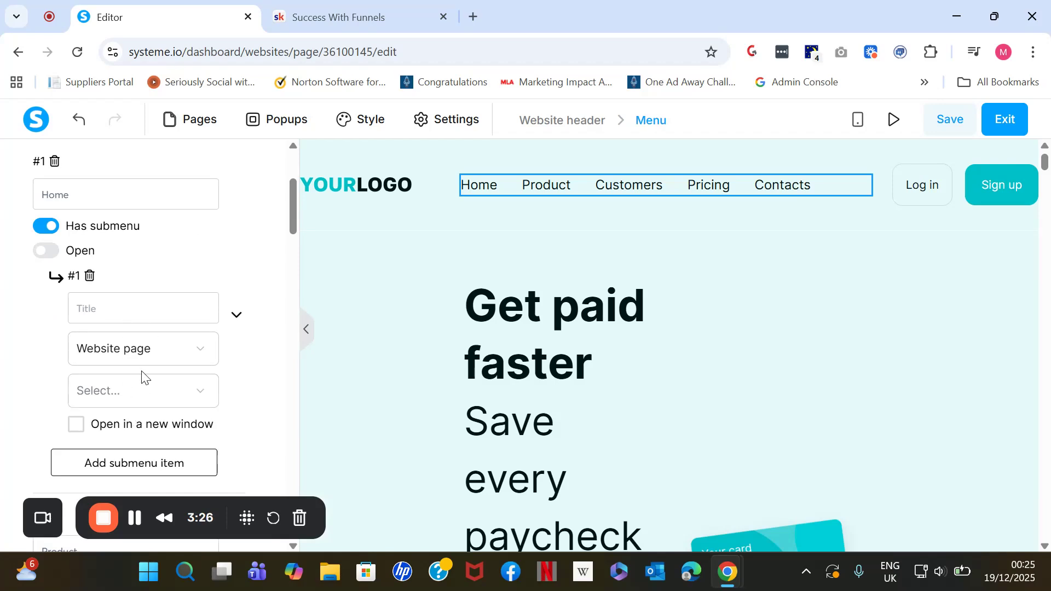
{"action": "left_click", "coordinate": [46, 229]}
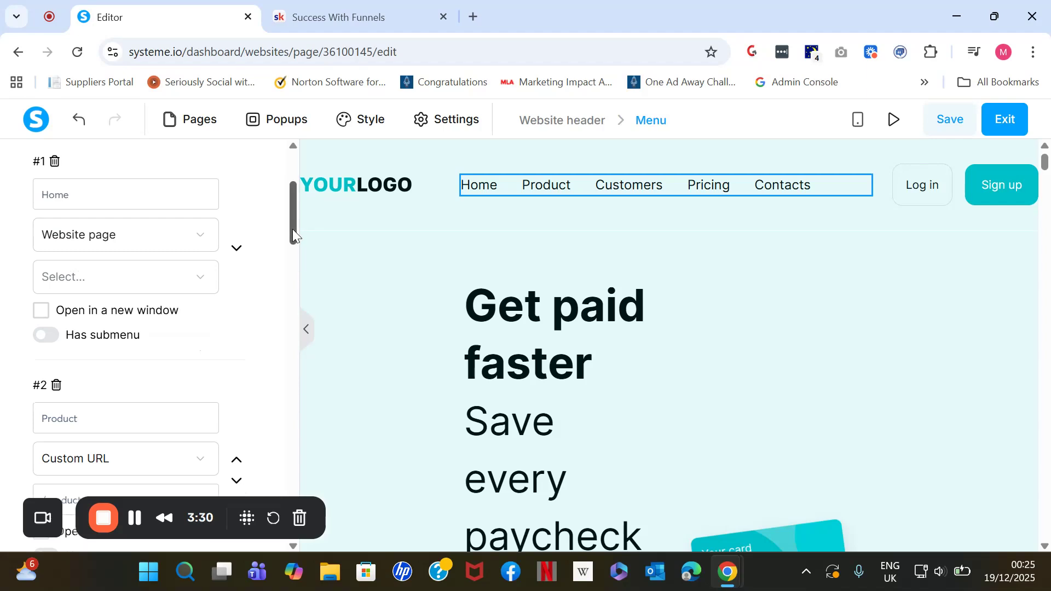
Step: Rename the Product menu item to Services and set it to open in a new window
{"action": "left_click_drag", "start_coordinate": [292, 229], "coordinate": [294, 275]}
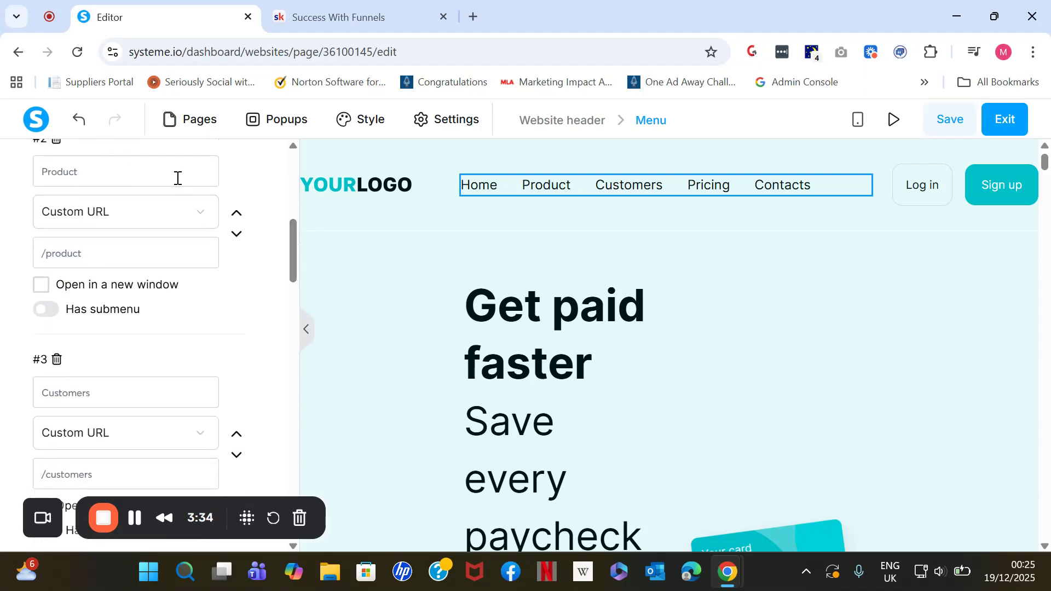
{"action": "double_click", "coordinate": [50, 170]}
{"action": "key", "text": "BackSpace"}
{"action": "type", "text": "Ser"}
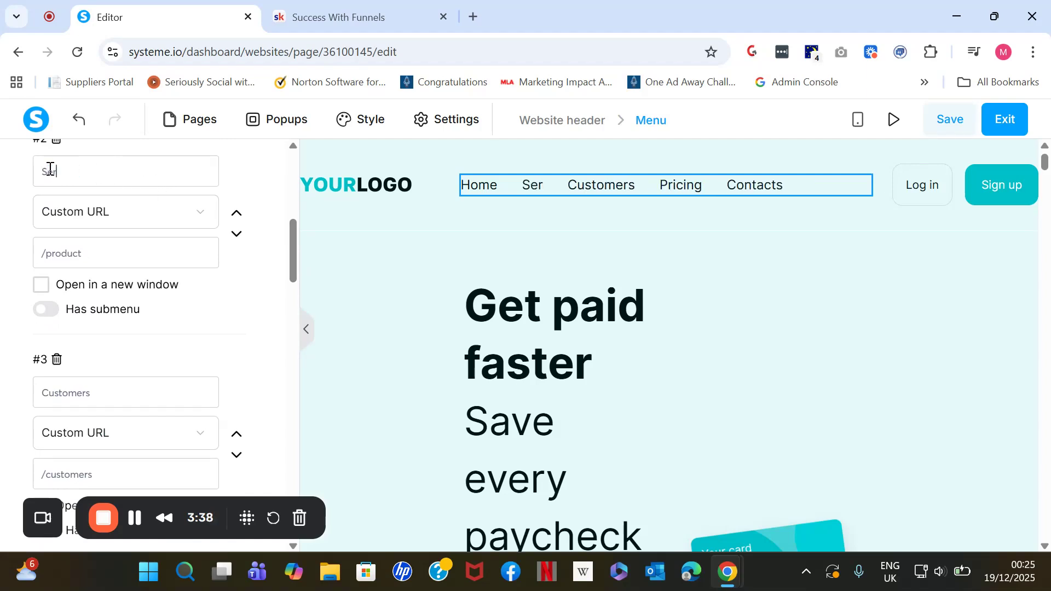
{"action": "type", "text": "vices"}
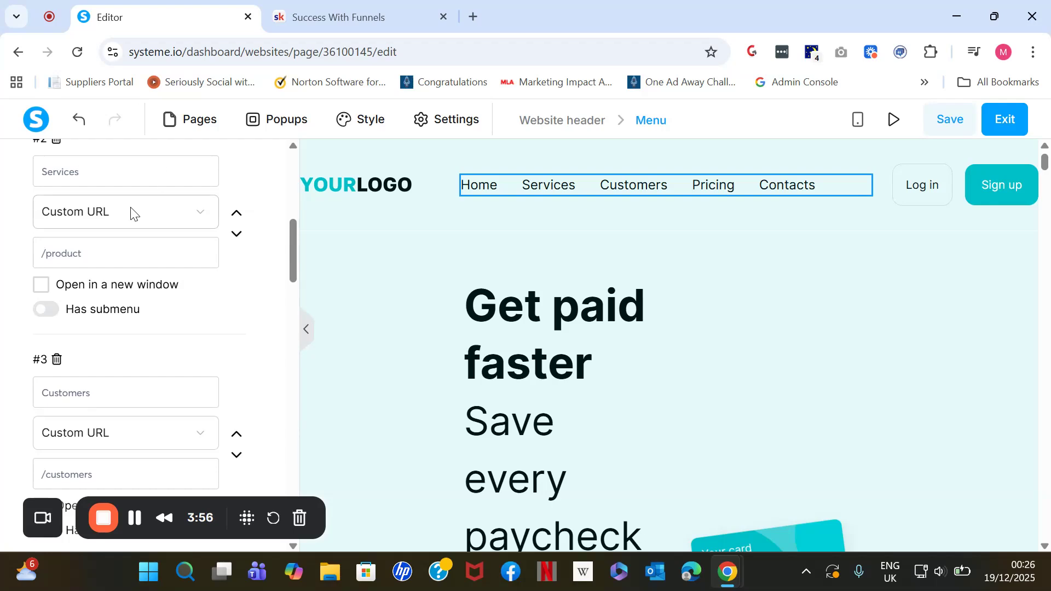
{"action": "left_click", "coordinate": [135, 247]}
{"action": "left_click", "coordinate": [41, 286]}
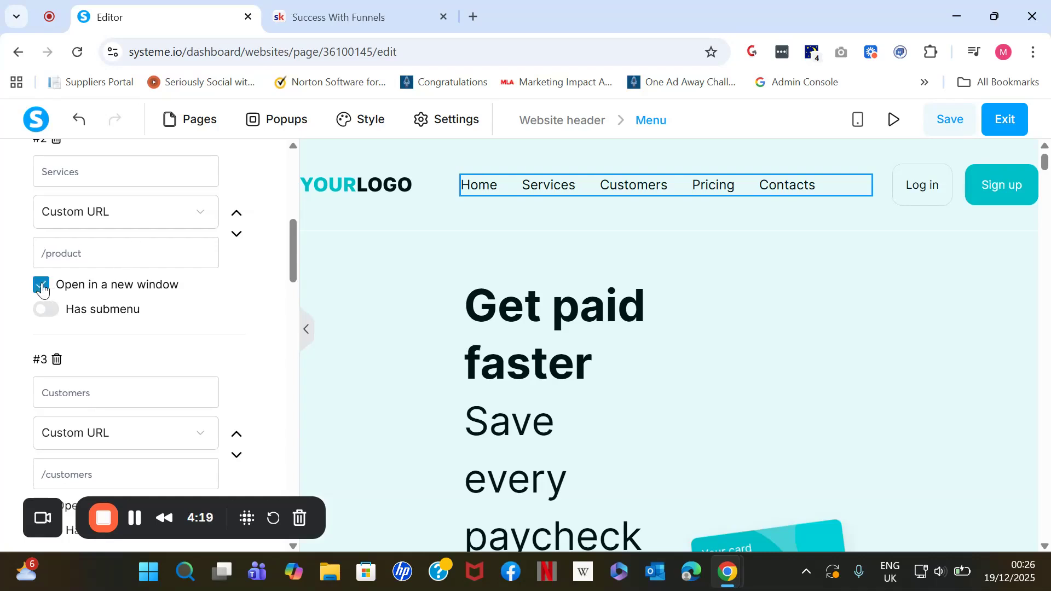
Step: Rename the Customers menu item to Community
{"action": "left_click_drag", "start_coordinate": [293, 256], "coordinate": [292, 294]}
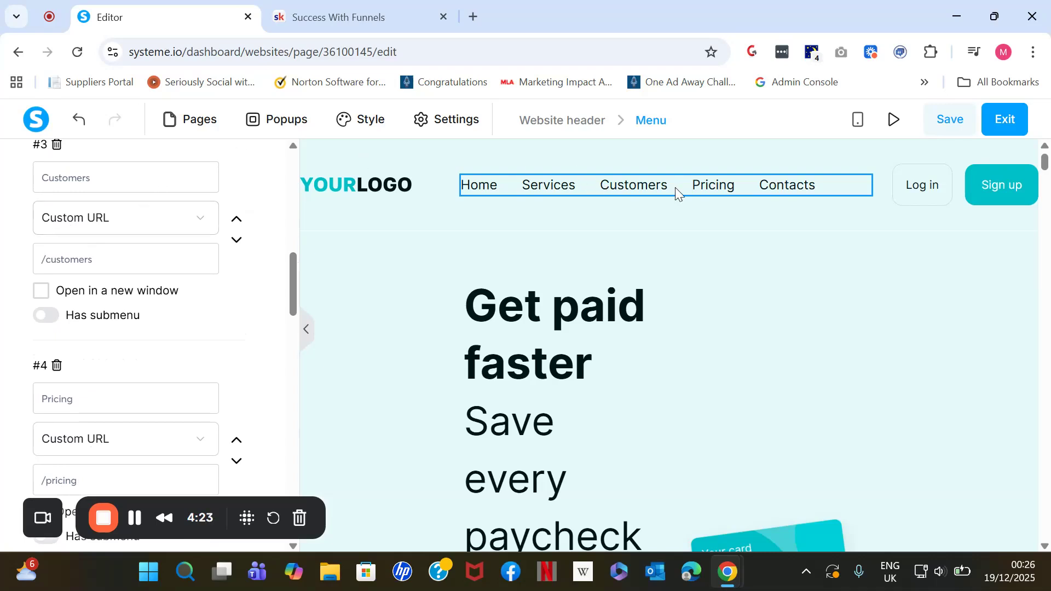
{"action": "left_click_drag", "start_coordinate": [118, 172], "coordinate": [50, 174]}
{"action": "type", "text": "ommunity"}
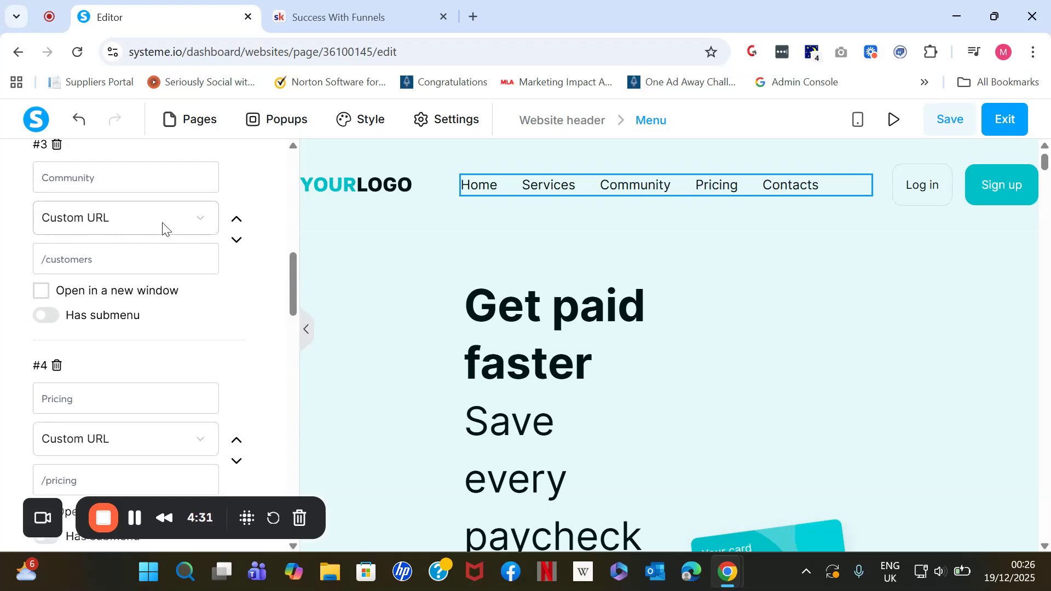
Step: Copy the web address of the Success With Funnels Skool page and return to the website editor
{"action": "left_click", "coordinate": [310, 26]}
{"action": "left_click", "coordinate": [371, 44]}
{"action": "key", "text": "ctrl+c"}
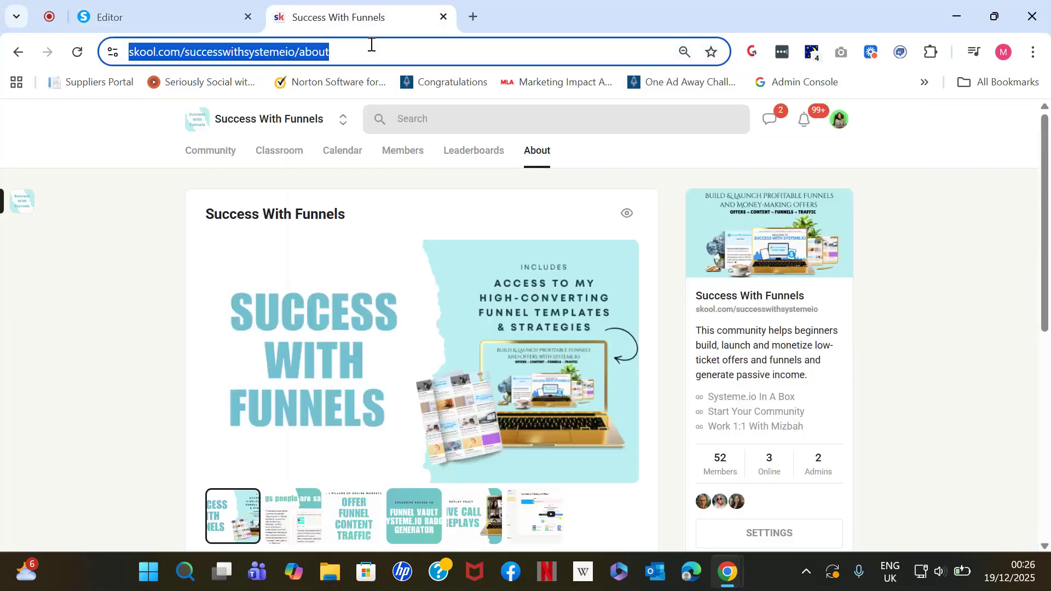
{"action": "left_click", "coordinate": [174, 12]}
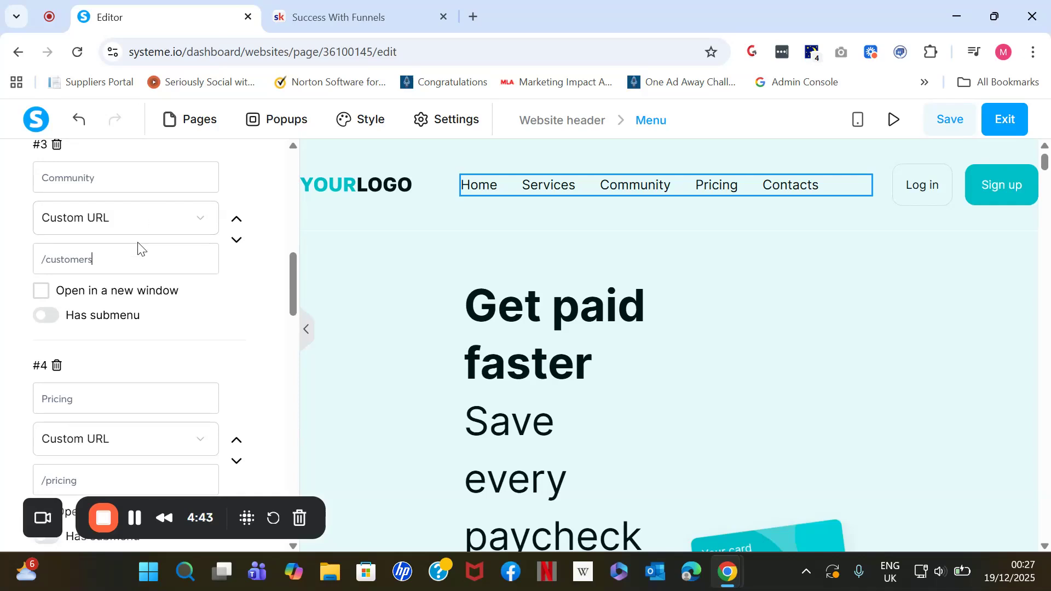
Step: Replace the Community menu item's custom URL with the copied Skool page address and set it to open in a new window
{"action": "left_click_drag", "start_coordinate": [110, 258], "coordinate": [40, 264]}
{"action": "key", "text": "BackSpace"}
{"action": "key", "text": "ctrl+v"}
{"action": "left_click", "coordinate": [236, 290]}
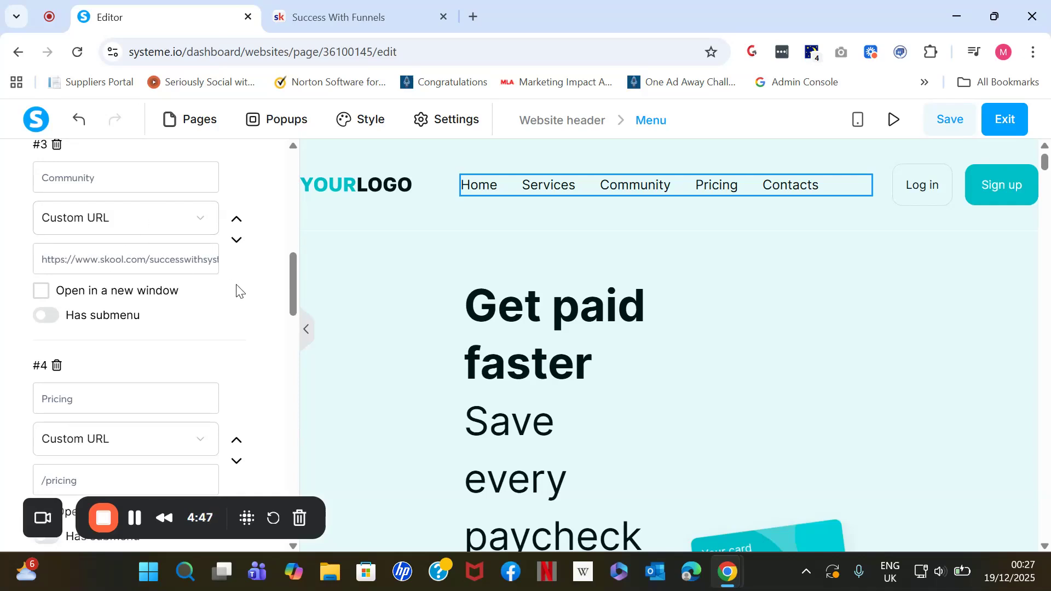
{"action": "left_click", "coordinate": [46, 294]}
Step: Link the Pricing menu item to the Pricing website page and set it to open in a new window
{"action": "scroll", "coordinate": [292, 296], "scroll_direction": "down", "scroll_amount": 3}
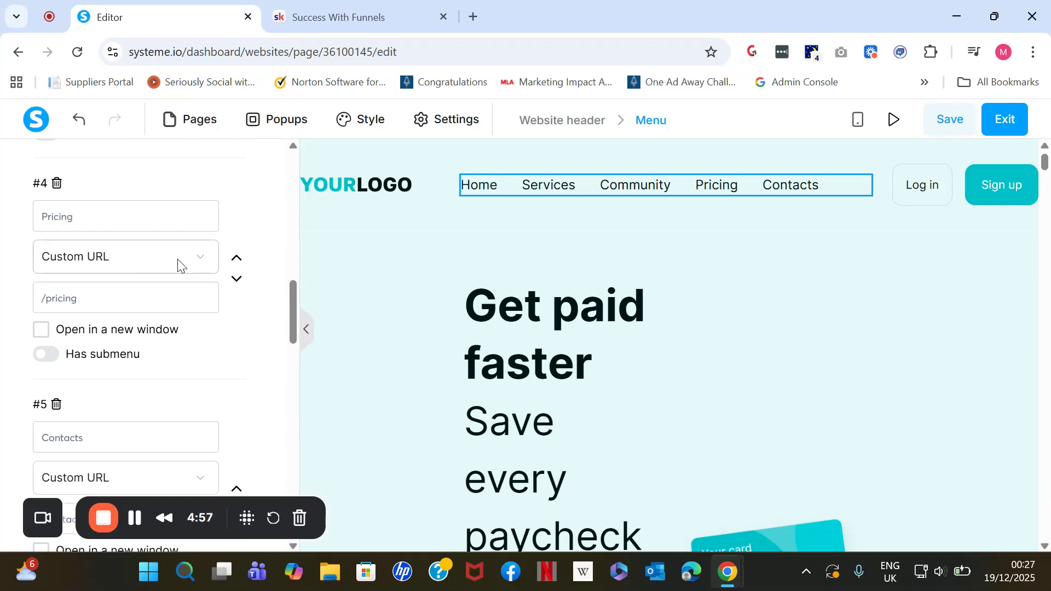
{"action": "left_click", "coordinate": [204, 270]}
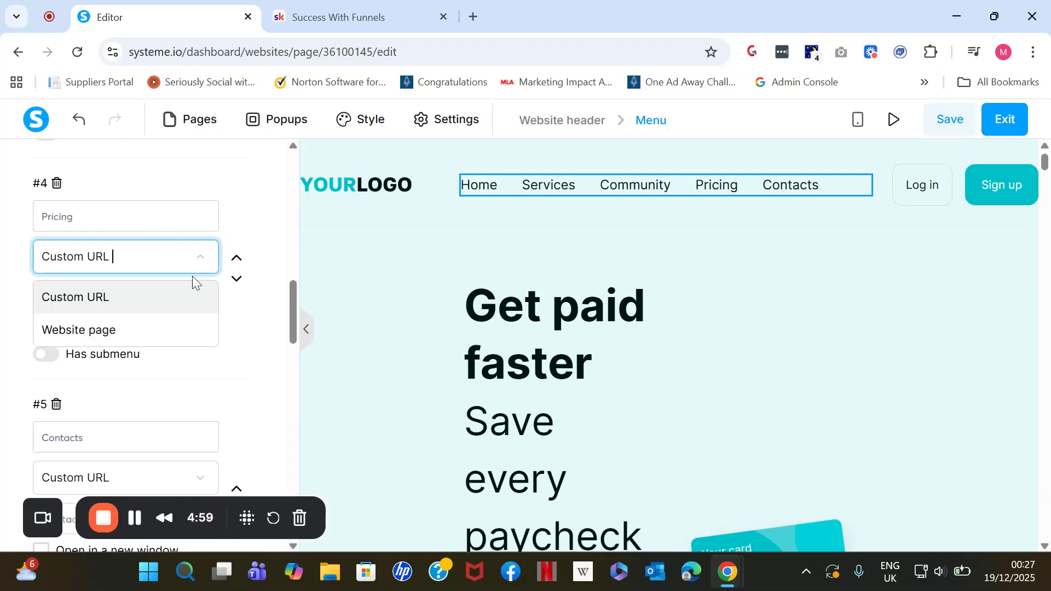
{"action": "left_click", "coordinate": [170, 332]}
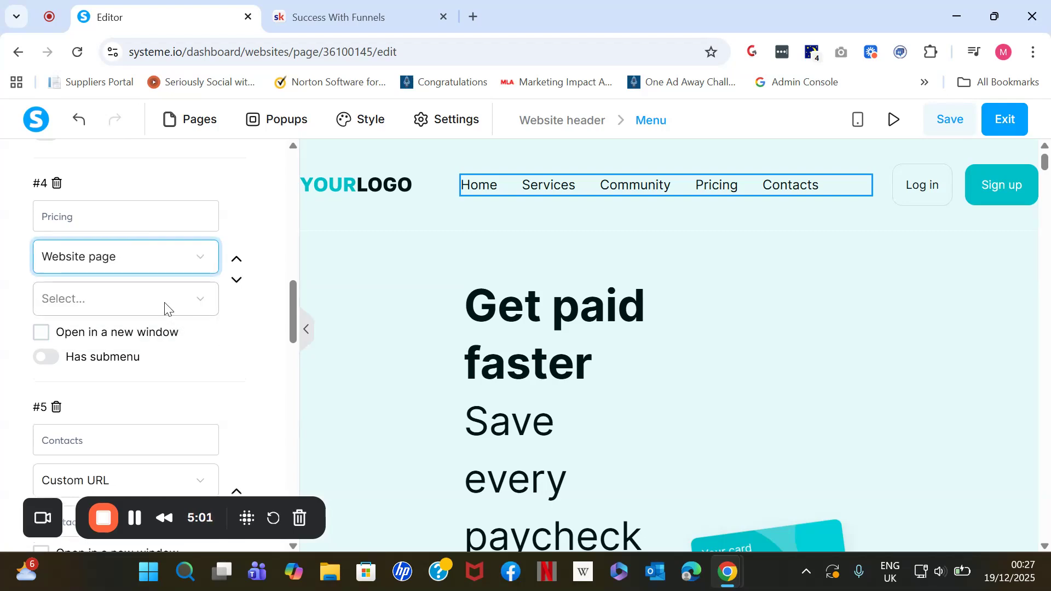
{"action": "left_click", "coordinate": [164, 302]}
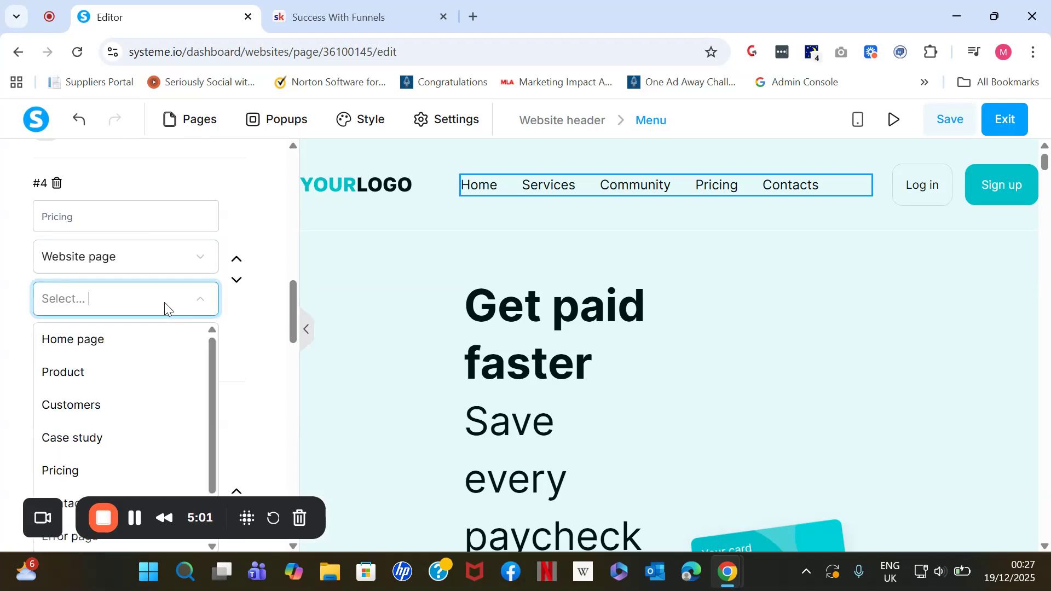
{"action": "left_click", "coordinate": [121, 470]}
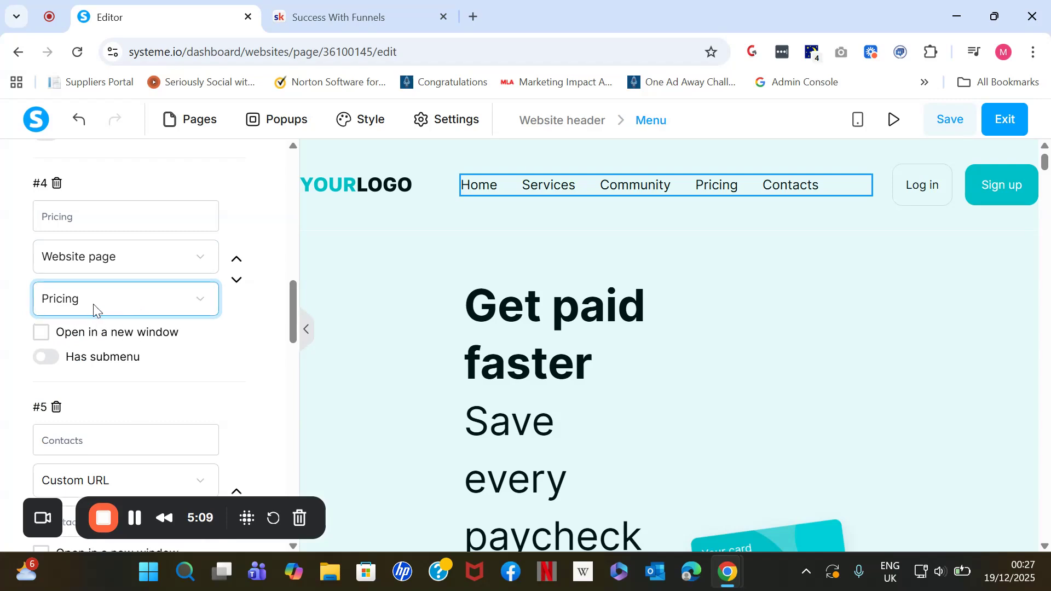
{"action": "left_click", "coordinate": [53, 334]}
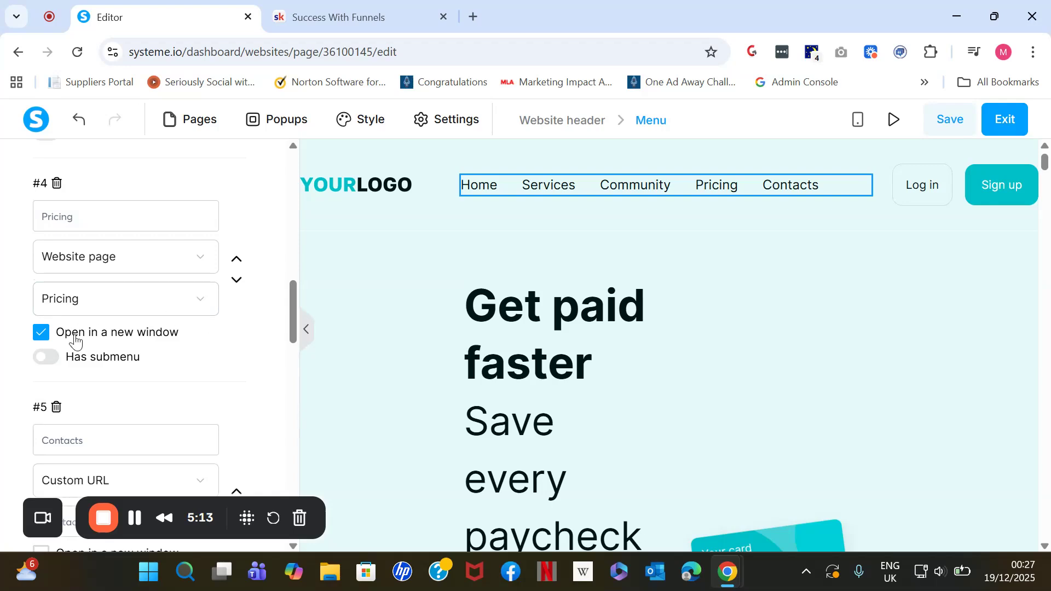
Step: Try giving the Pricing menu item a submenu entry titled Best Items with a custom URL link
{"action": "left_click", "coordinate": [59, 359]}
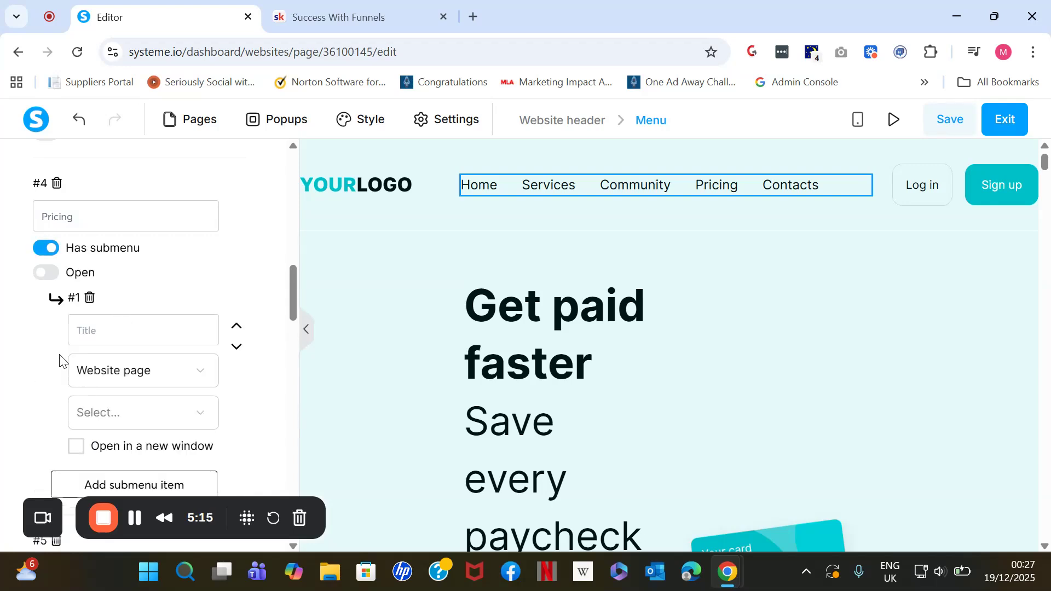
{"action": "left_click", "coordinate": [124, 338]}
{"action": "type", "text": "Best Items"}
{"action": "left_click", "coordinate": [170, 369]}
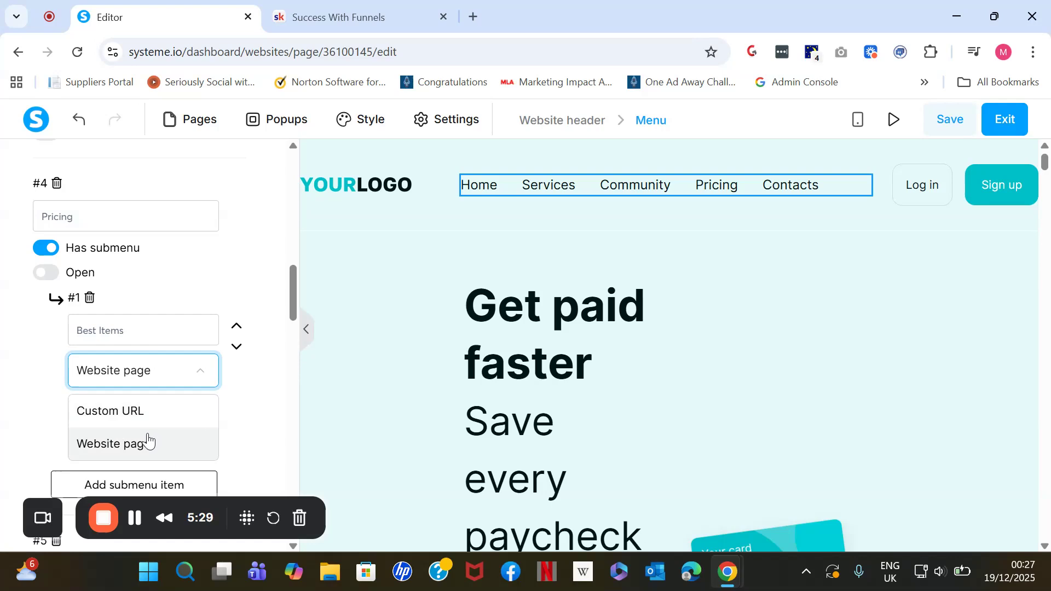
{"action": "left_click", "coordinate": [197, 441]}
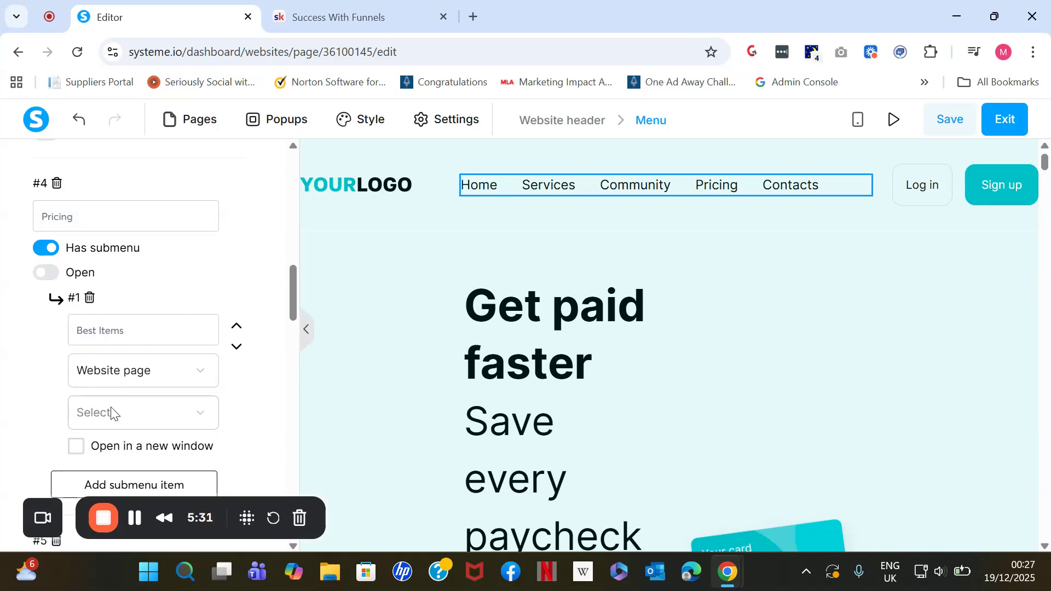
{"action": "left_click", "coordinate": [165, 383]}
{"action": "left_click", "coordinate": [153, 412]}
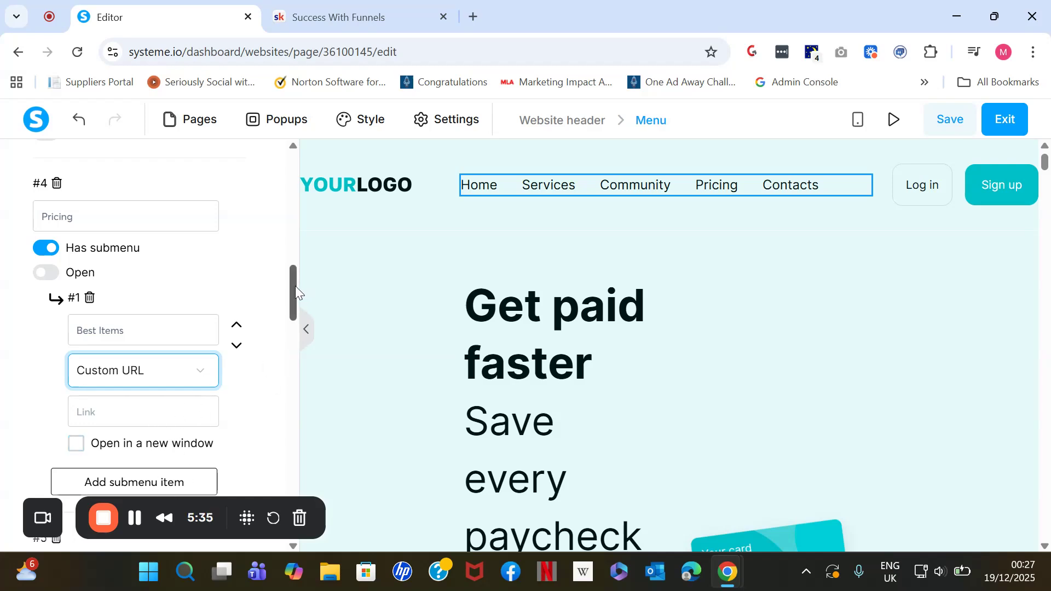
{"action": "left_click", "coordinate": [48, 250]}
Step: Link the Contacts menu item to the Contacts page of the website
{"action": "left_click_drag", "start_coordinate": [294, 309], "coordinate": [298, 340]}
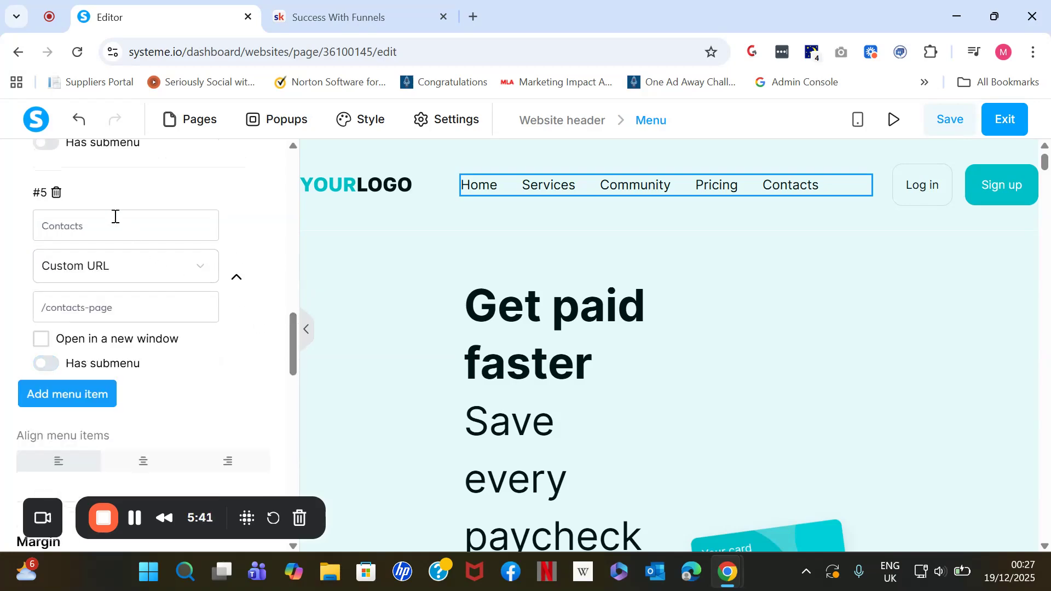
{"action": "left_click", "coordinate": [127, 265]}
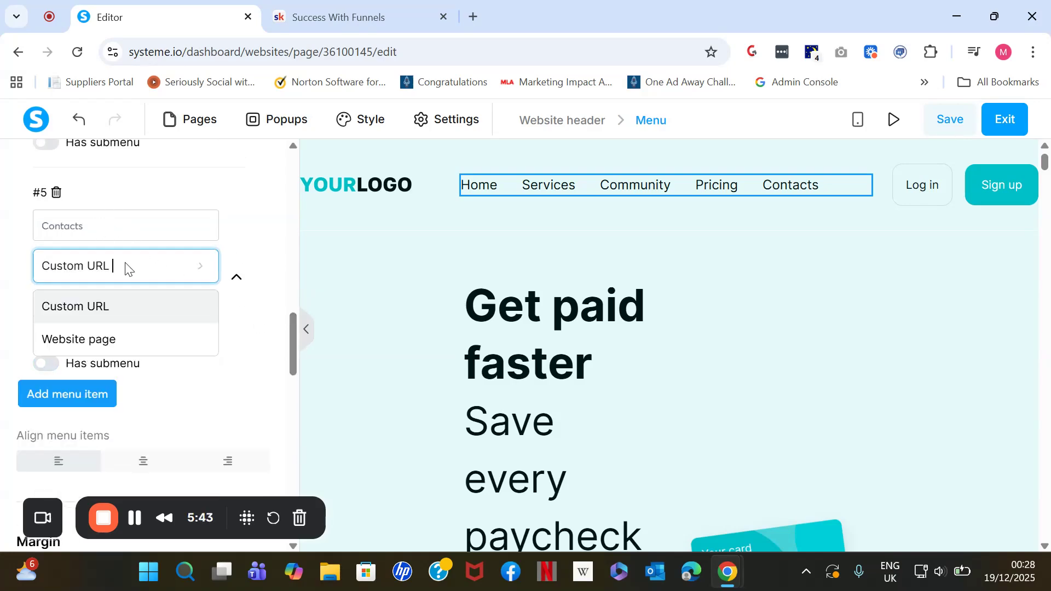
{"action": "left_click", "coordinate": [132, 340]}
{"action": "left_click", "coordinate": [183, 324]}
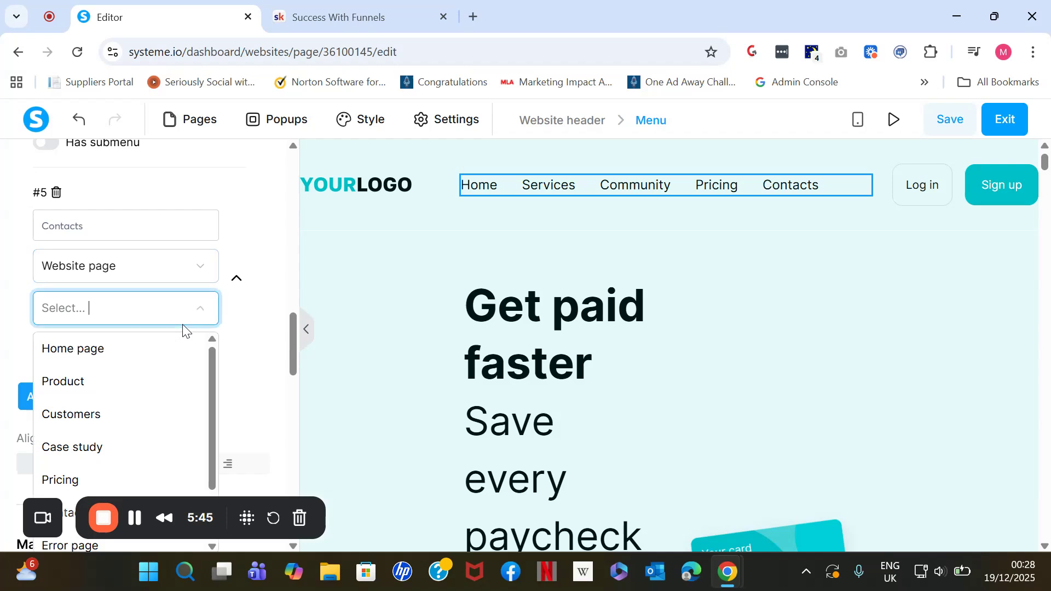
{"action": "left_click_drag", "start_coordinate": [213, 439], "coordinate": [212, 491]}
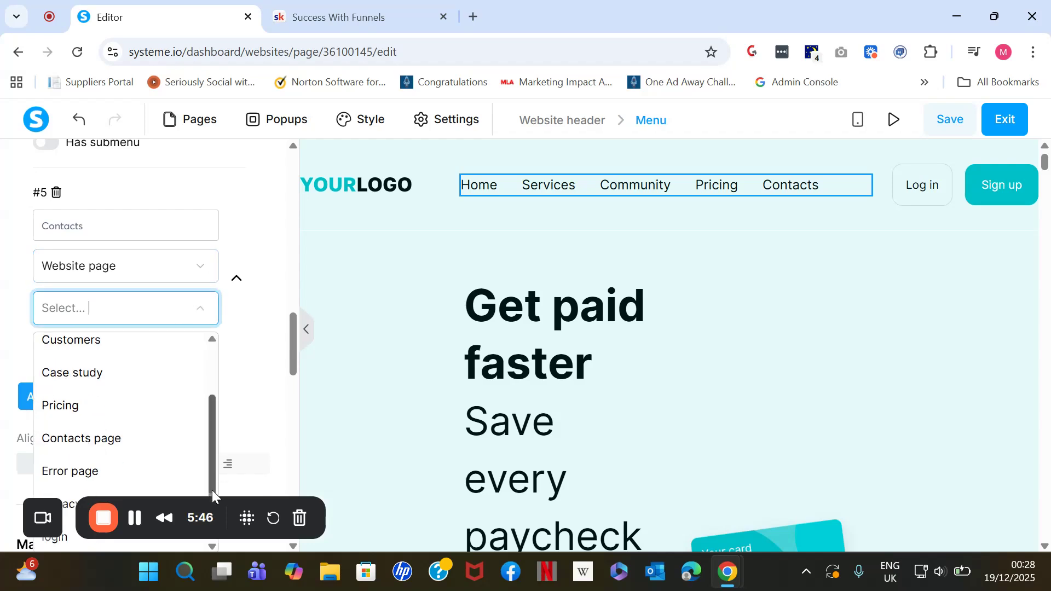
{"action": "left_click", "coordinate": [137, 446]}
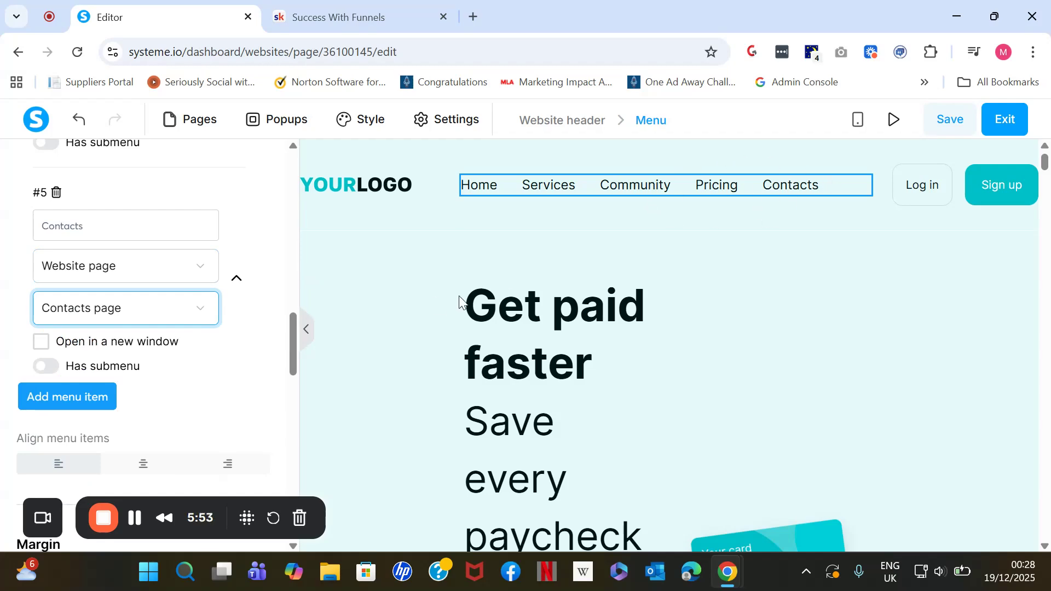
Step: Examine the menu's spacing and typography settings and the formatting options of the "Get paid faster" headline
{"action": "left_click_drag", "start_coordinate": [295, 339], "coordinate": [293, 401]}
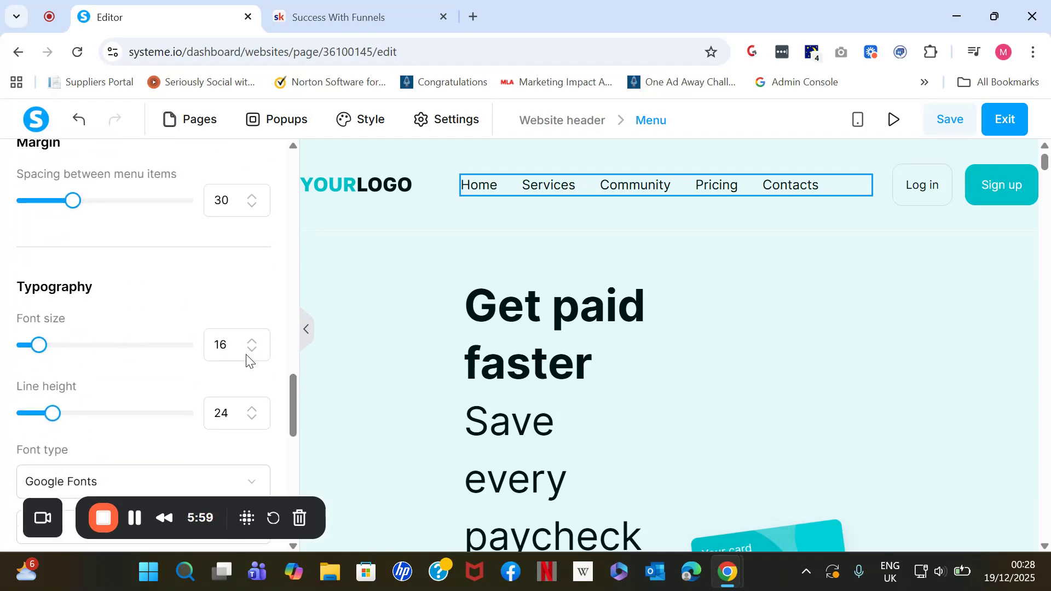
{"action": "left_click_drag", "start_coordinate": [293, 402], "coordinate": [340, 149]}
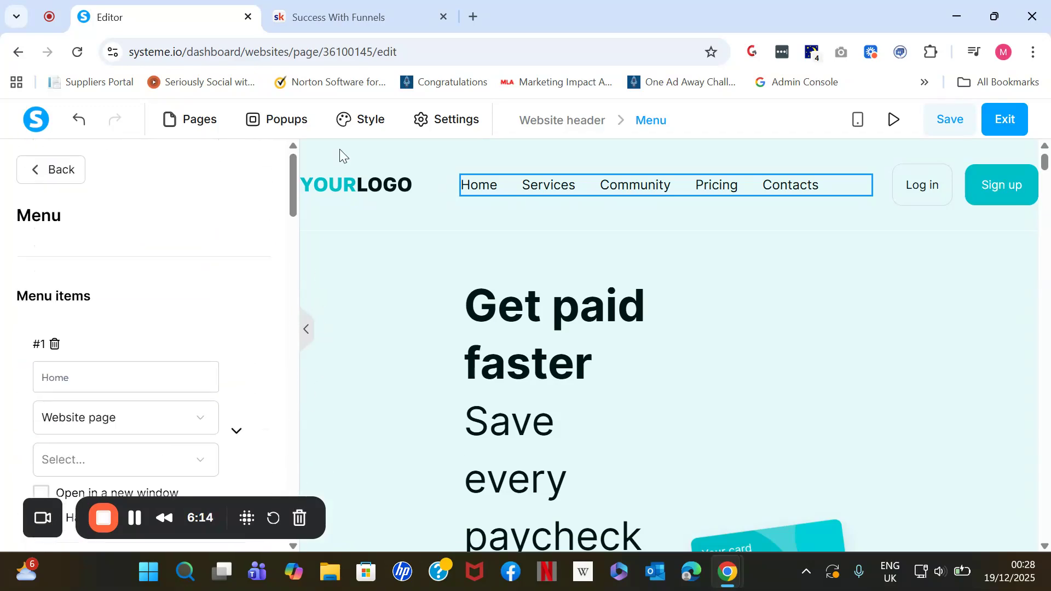
{"action": "left_click", "coordinate": [850, 264]}
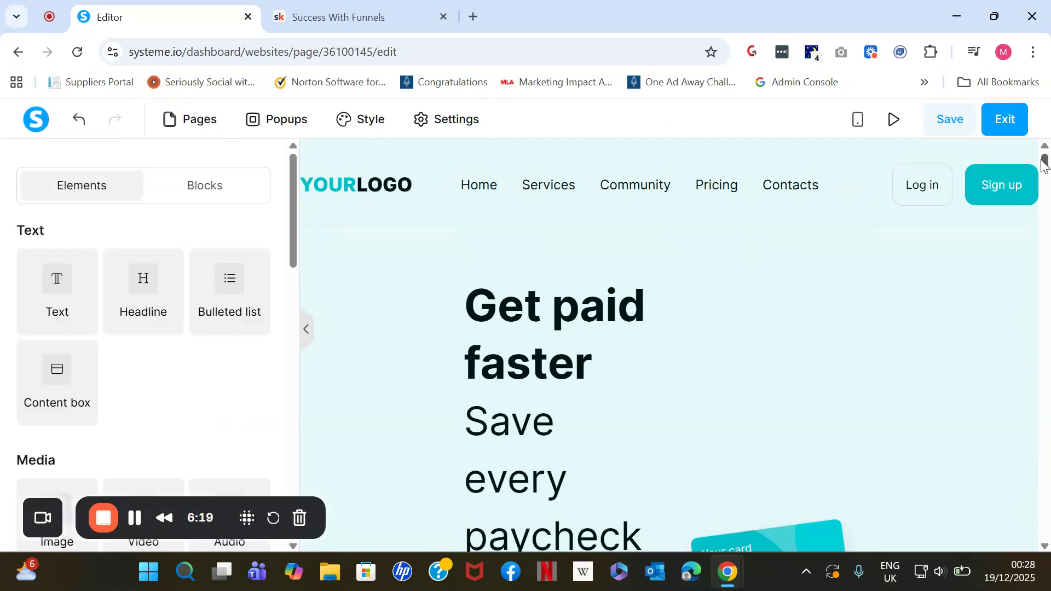
{"action": "left_click_drag", "start_coordinate": [1045, 164], "coordinate": [1044, 167]}
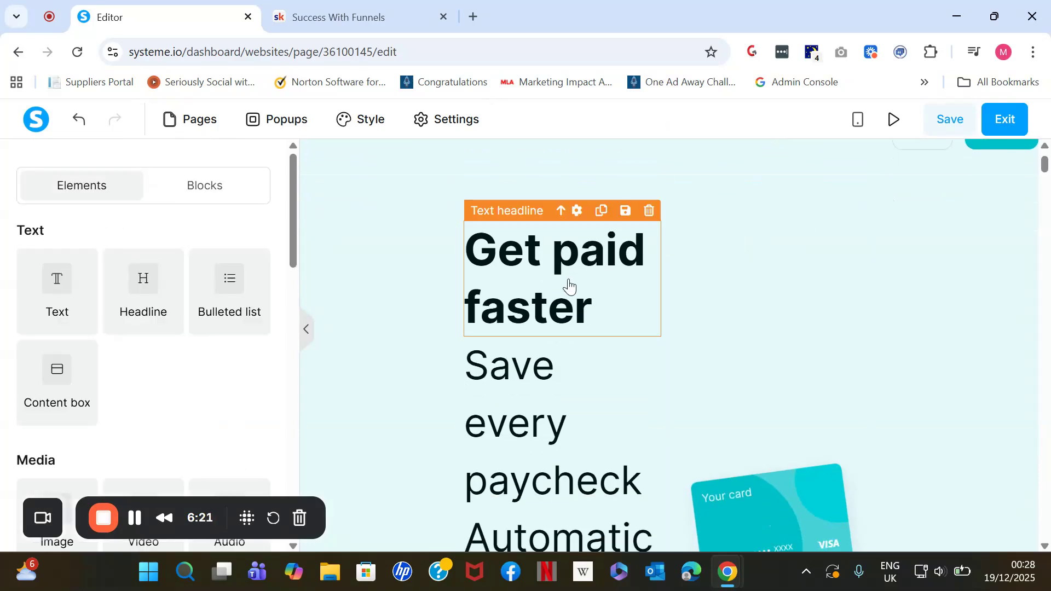
{"action": "left_click", "coordinate": [580, 284]}
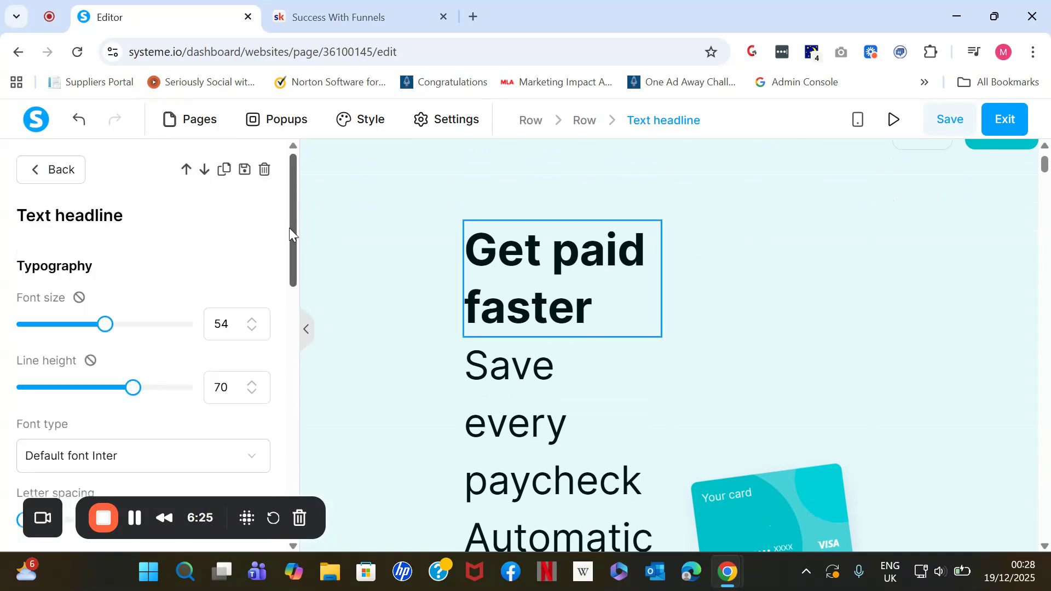
{"action": "left_click_drag", "start_coordinate": [294, 283], "coordinate": [294, 343]}
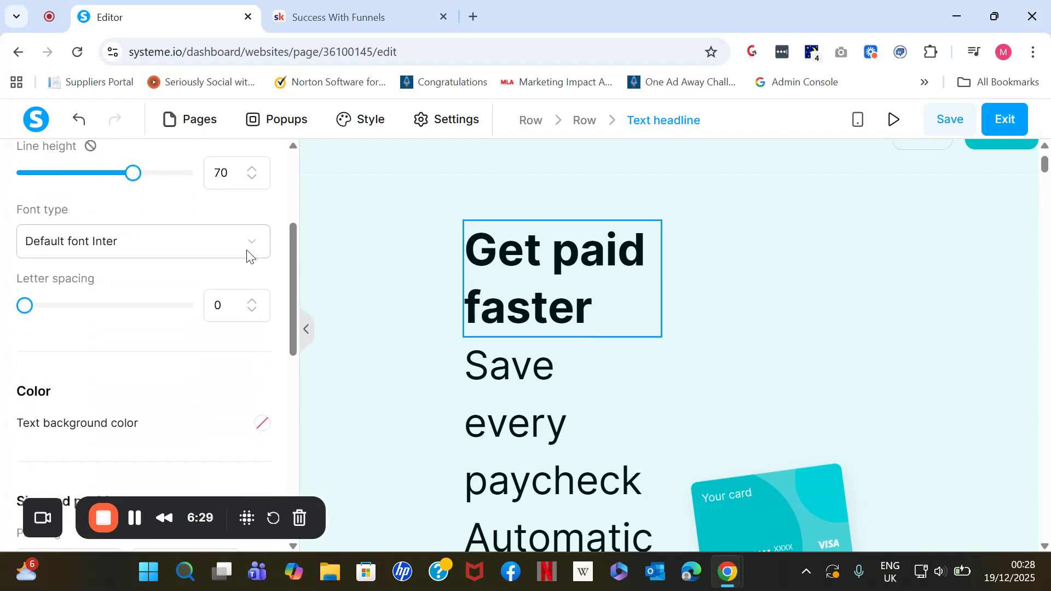
{"action": "left_click_drag", "start_coordinate": [290, 298], "coordinate": [295, 378]}
{"action": "left_click", "coordinate": [1001, 305]}
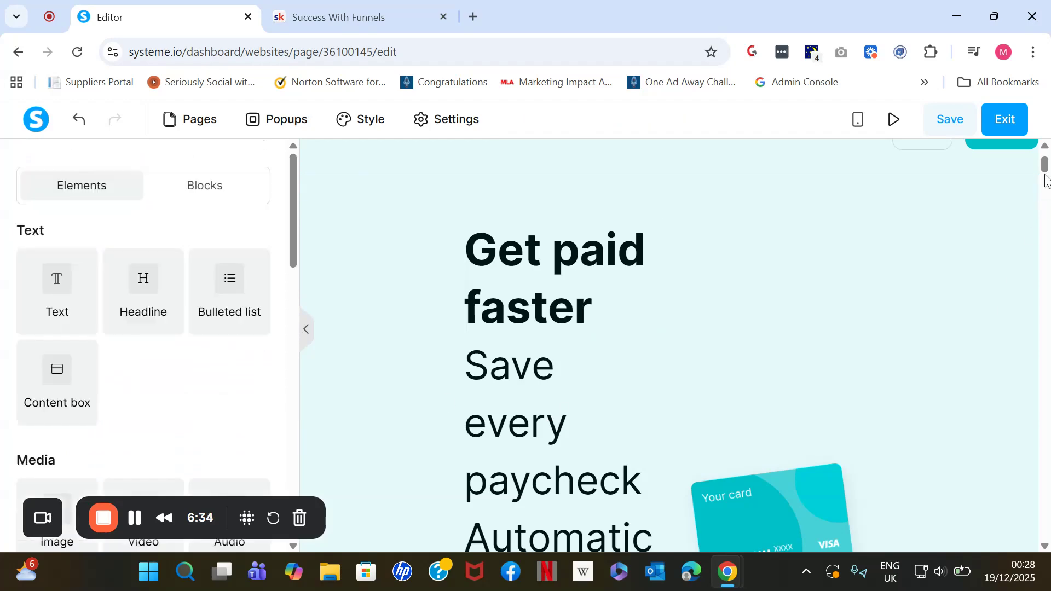
{"action": "mouse_move", "coordinate": [1045, 170]}
{"action": "left_mouse_down"}
{"action": "mouse_move", "coordinate": [1048, 351]}
{"action": "mouse_move", "coordinate": [1049, 154]}
{"action": "left_mouse_up"}
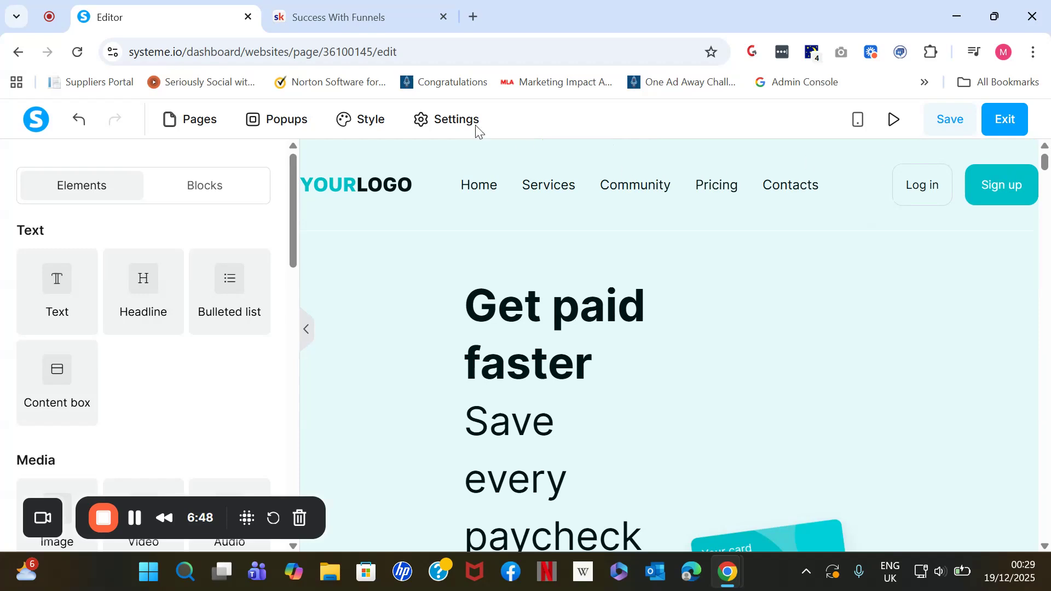
Step: Rename the Product page to Services in its page settings and save the change
{"action": "left_click", "coordinate": [213, 121]}
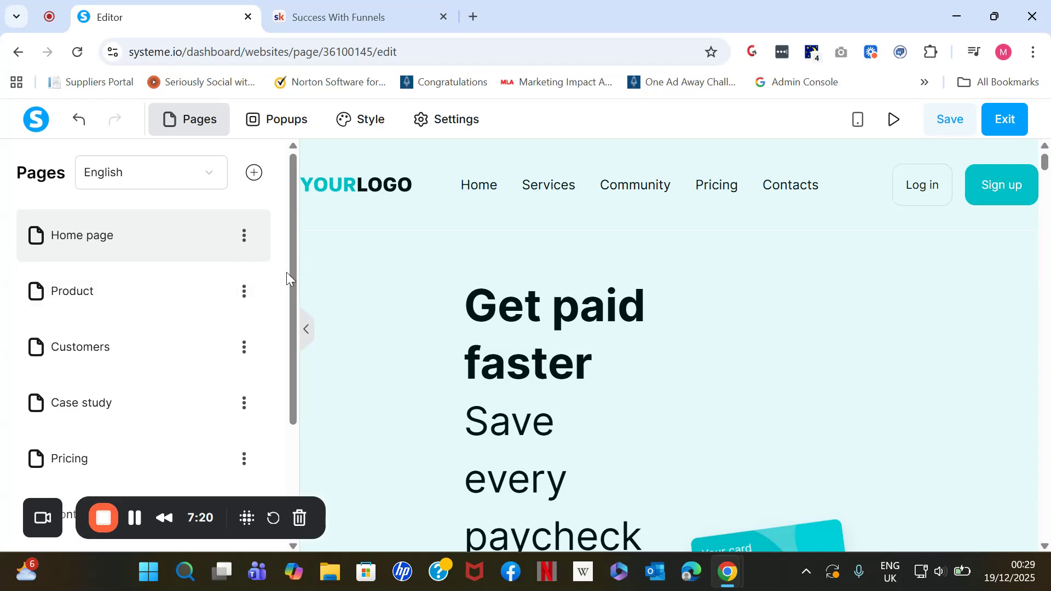
{"action": "left_click", "coordinate": [245, 293]}
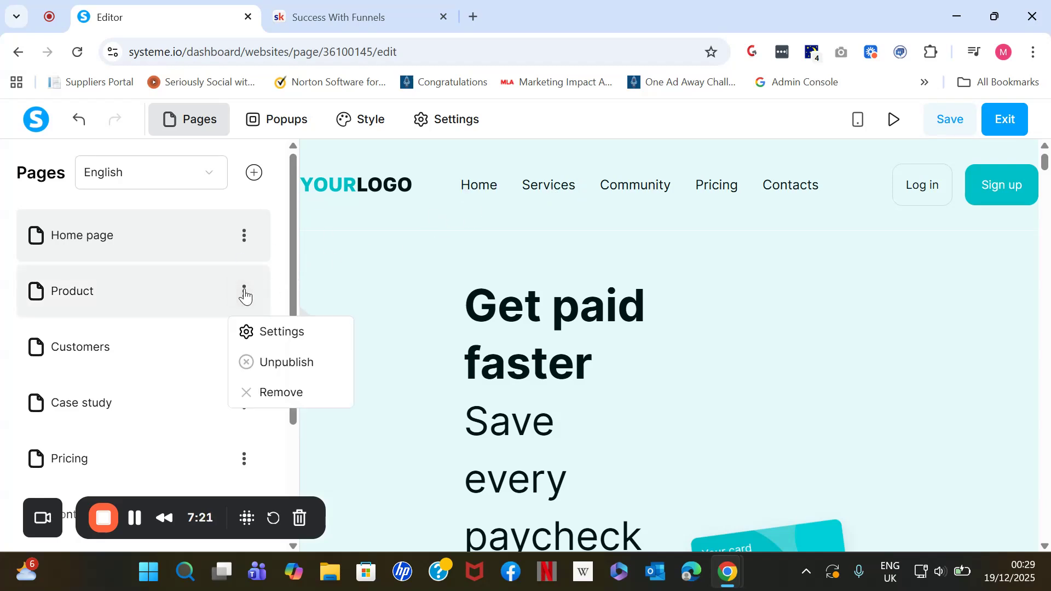
{"action": "left_click", "coordinate": [249, 331]}
{"action": "left_click_drag", "start_coordinate": [453, 296], "coordinate": [390, 305]}
{"action": "type", "text": "Se"}
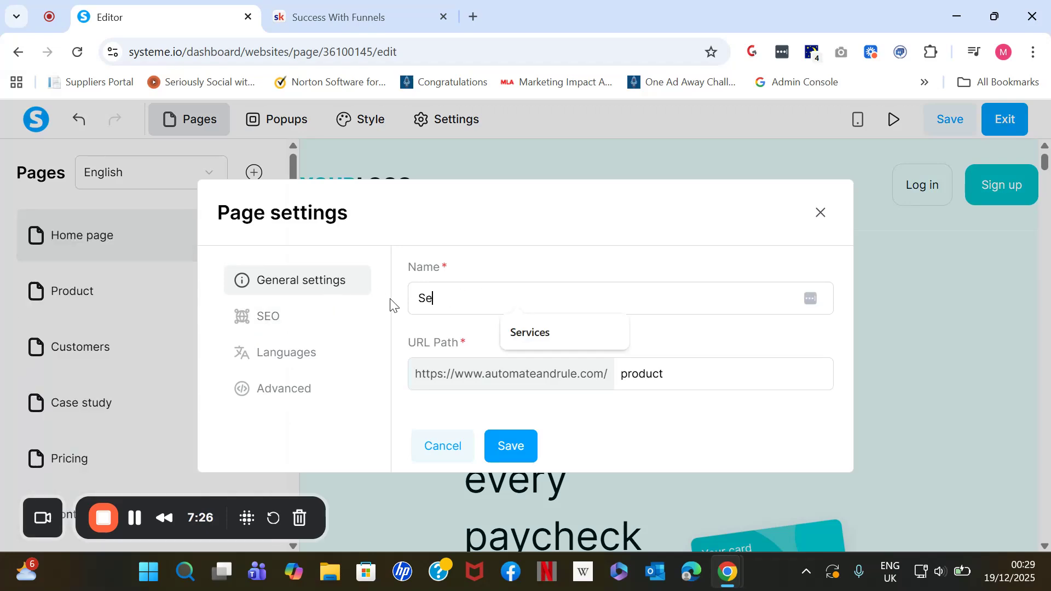
{"action": "type", "text": "rvices"}
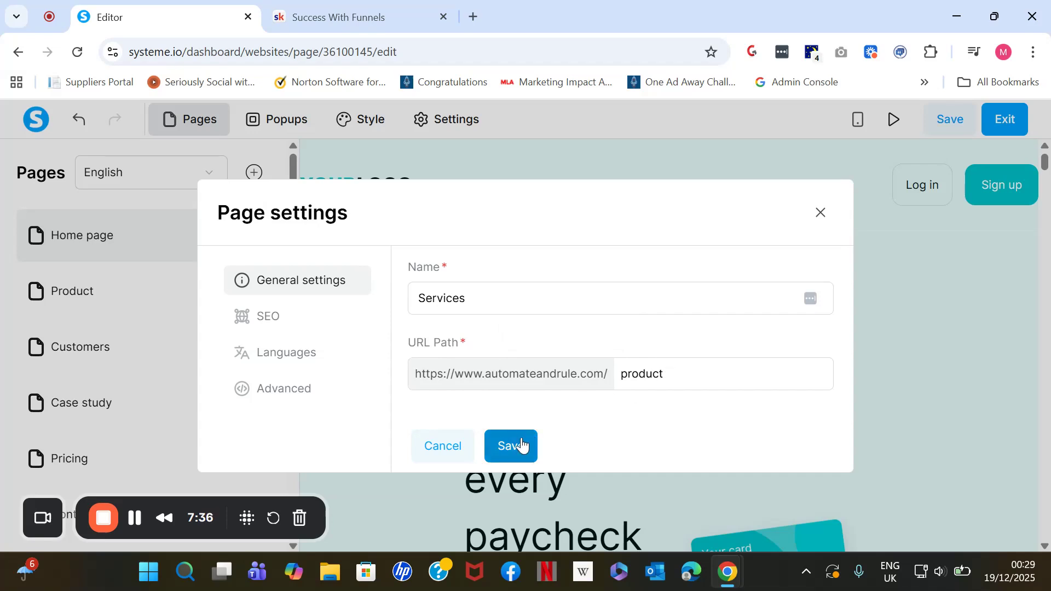
{"action": "left_click", "coordinate": [521, 446]}
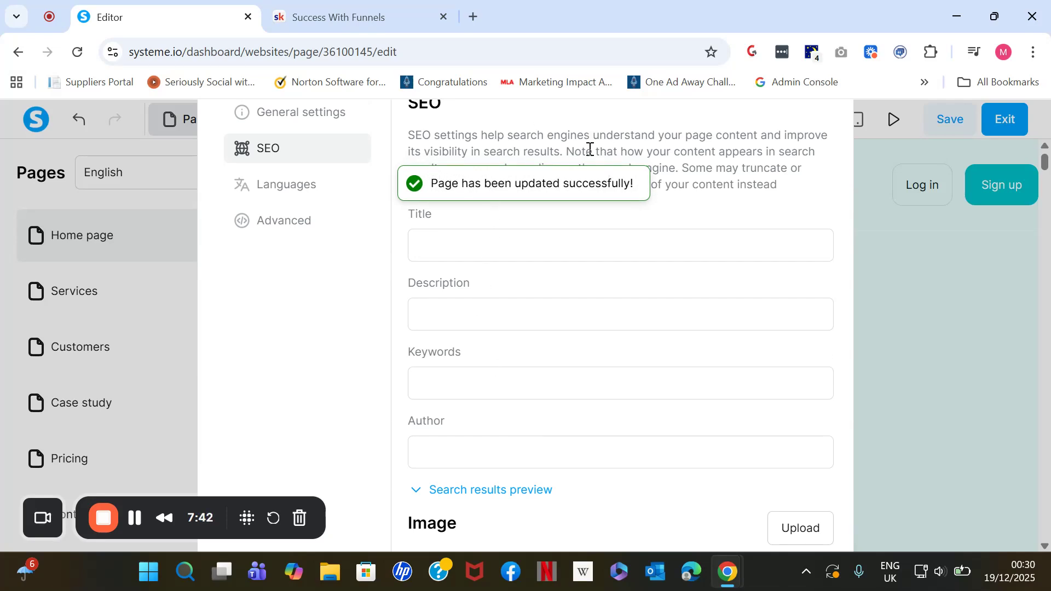
Step: Try setting the Services page's SEO title to Services
{"action": "left_click", "coordinate": [480, 241]}
{"action": "type", "text": "Services"}
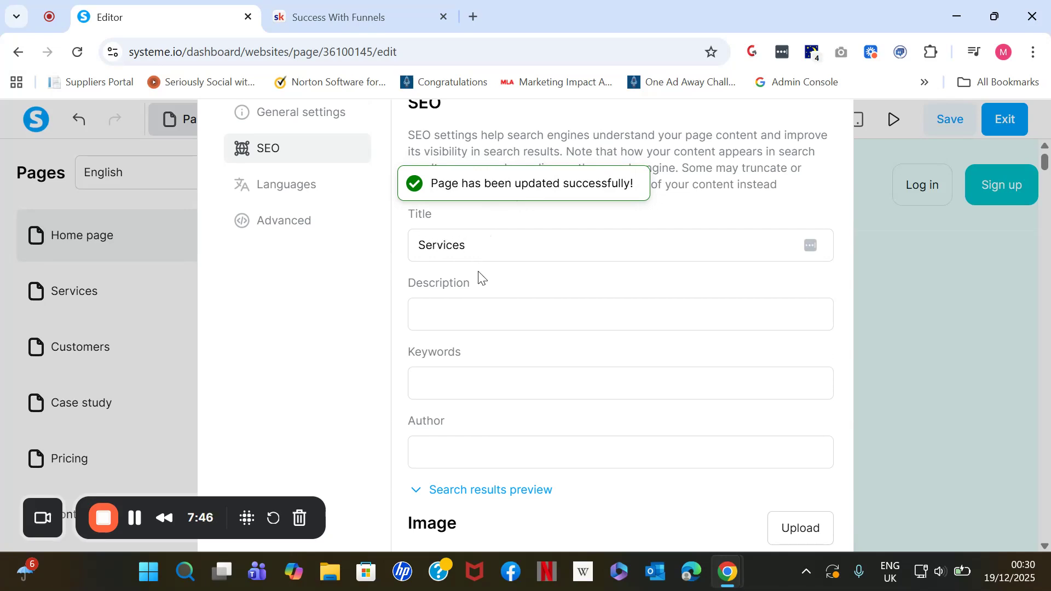
{"action": "left_click", "coordinate": [480, 309]}
Step: Examine the Services page's language and tracking code settings, and close the page settings
{"action": "left_click", "coordinate": [287, 184]}
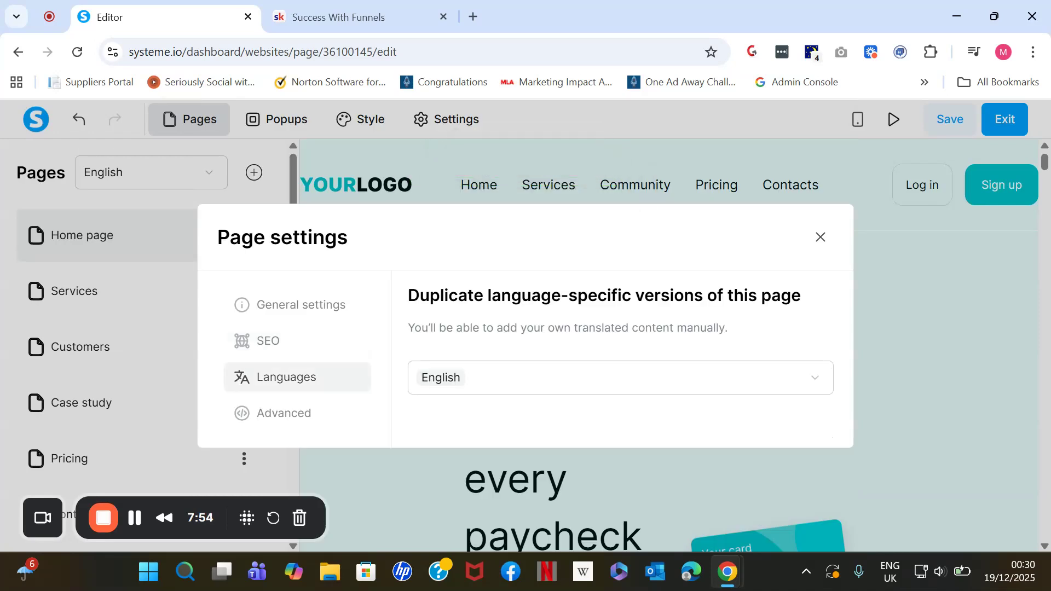
{"action": "left_click", "coordinate": [285, 414]}
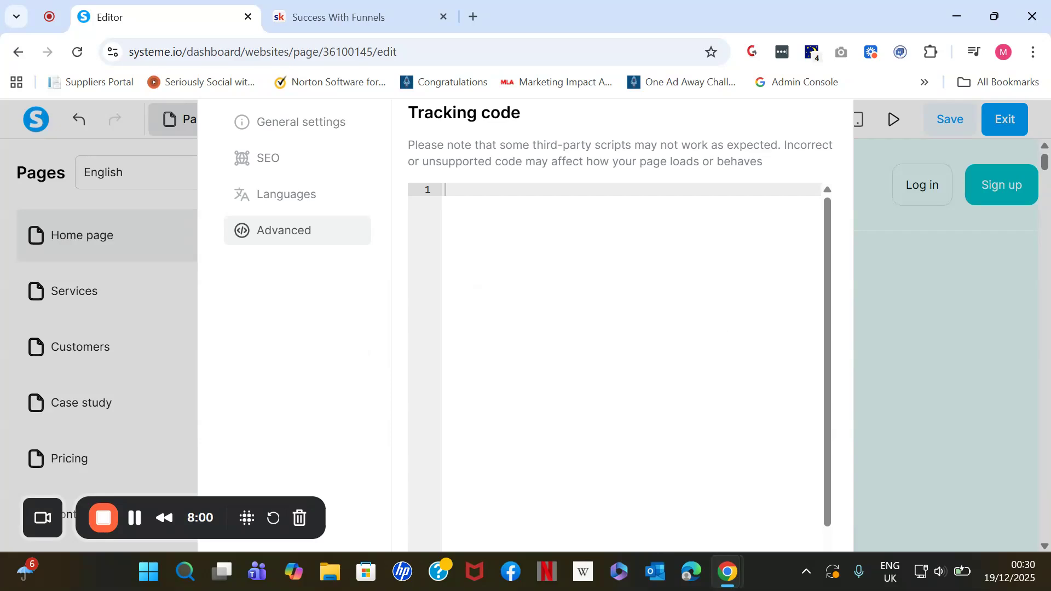
{"action": "scroll", "coordinate": [615, 366], "scroll_direction": "down", "scroll_amount": 2}
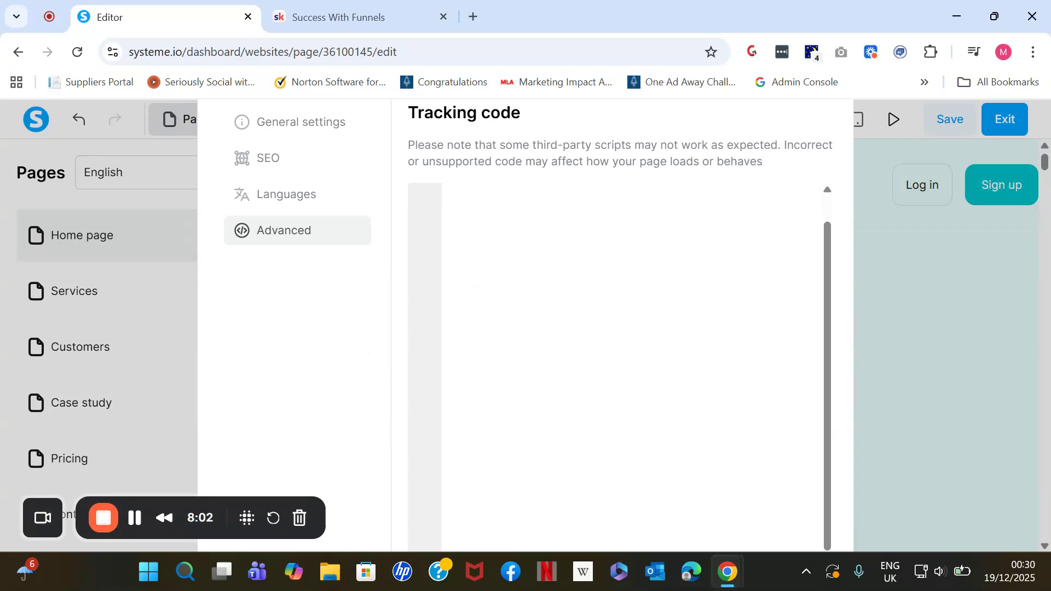
{"action": "left_click", "coordinate": [827, 215]}
{"action": "mouse_move", "coordinate": [826, 220]}
{"action": "left_mouse_down"}
{"action": "mouse_move", "coordinate": [821, 276]}
{"action": "mouse_move", "coordinate": [830, 221]}
{"action": "left_mouse_up"}
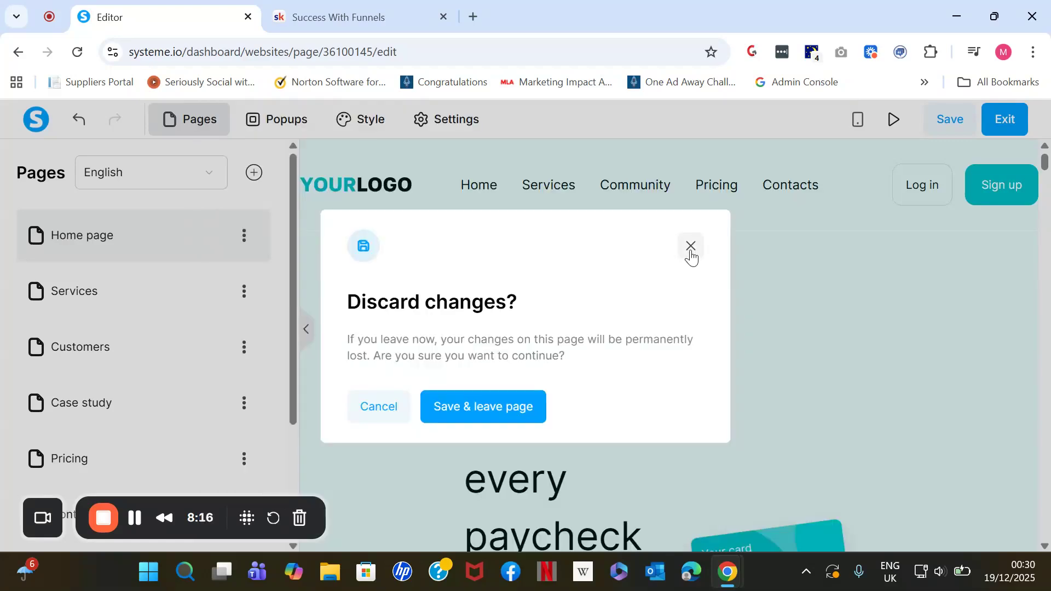
{"action": "left_click", "coordinate": [690, 254]}
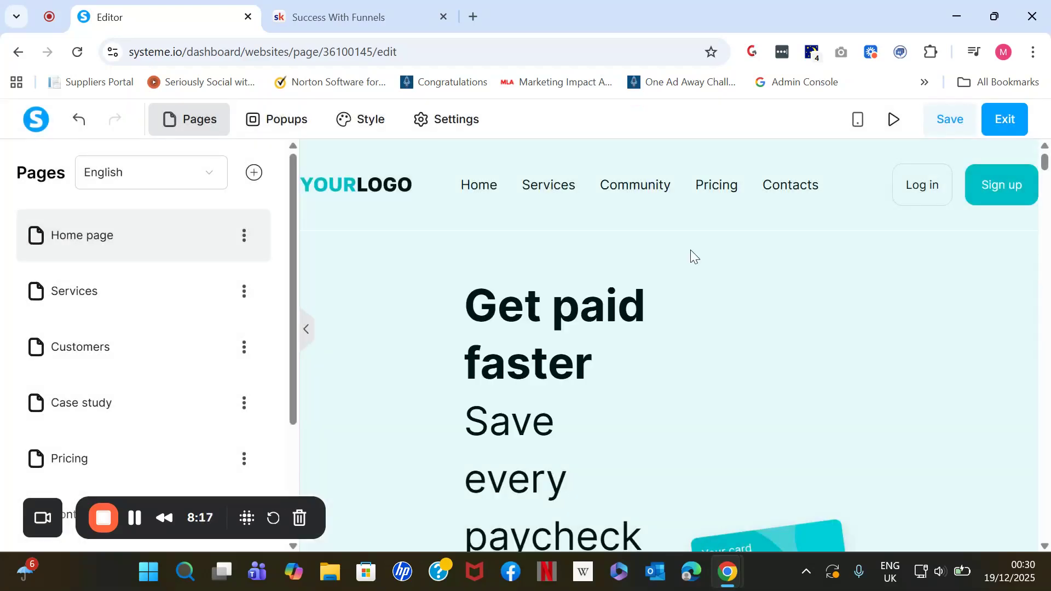
Step: Save and leave the Home page, and open the Services page for editing
{"action": "left_click", "coordinate": [244, 296]}
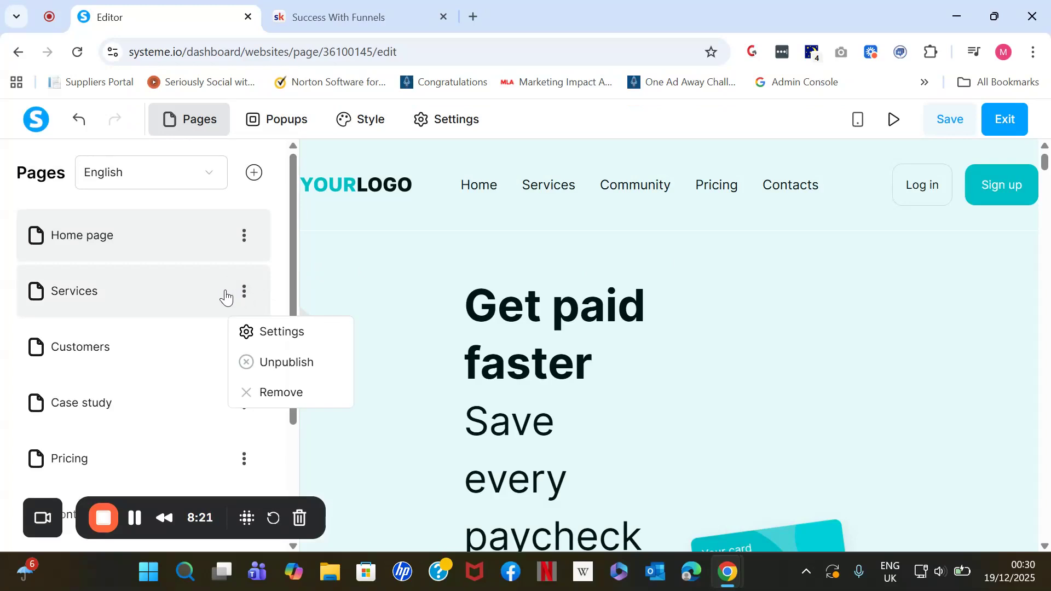
{"action": "left_click", "coordinate": [206, 290]}
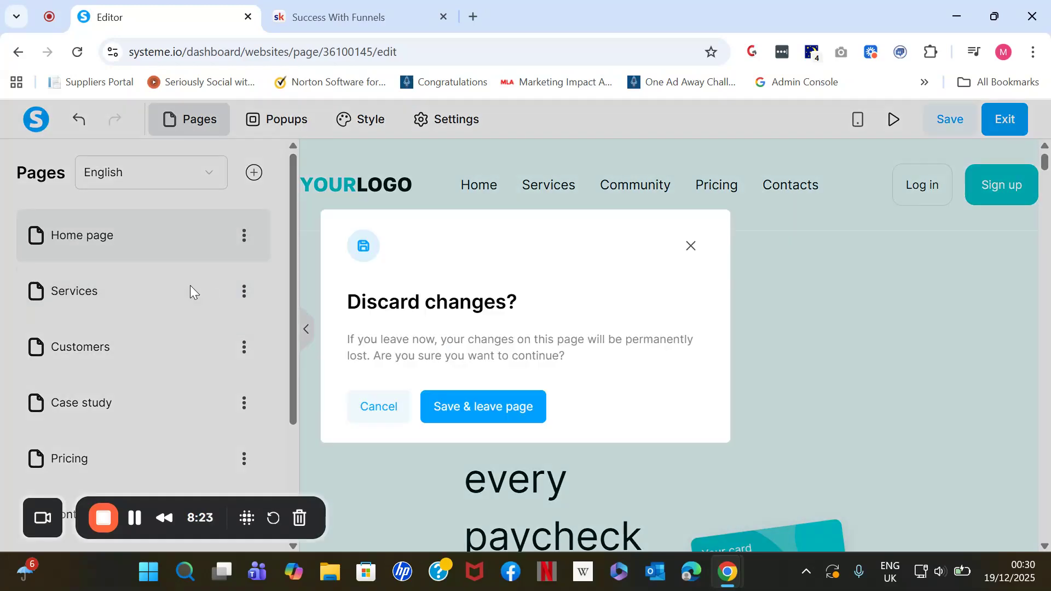
{"action": "left_click", "coordinate": [460, 410]}
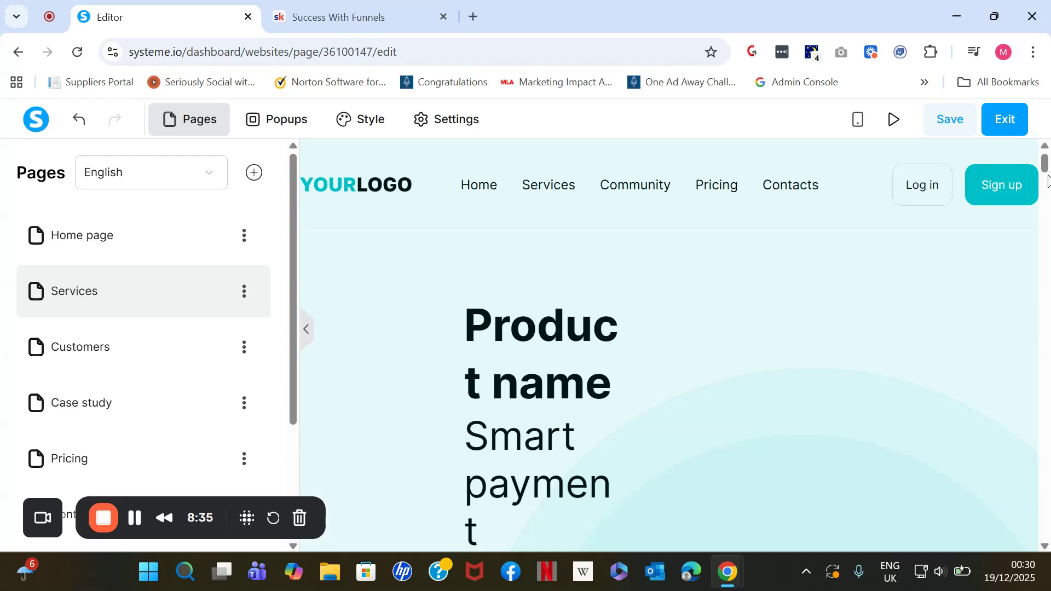
Step: Look through the sections of the Services page and save the page
{"action": "left_click_drag", "start_coordinate": [1047, 167], "coordinate": [1047, 192]}
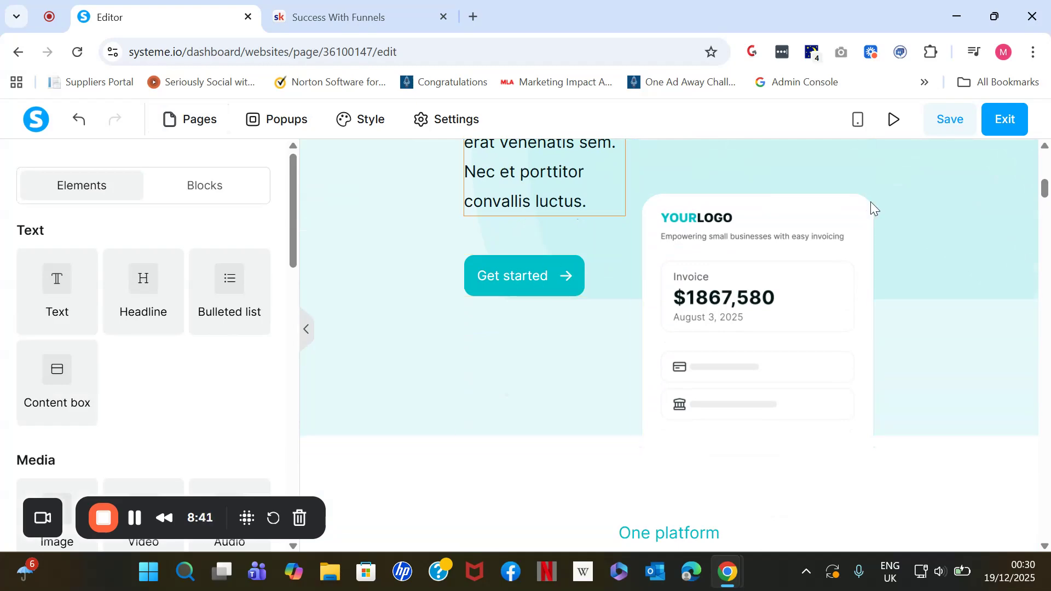
{"action": "left_click_drag", "start_coordinate": [1047, 197], "coordinate": [1048, 236]}
{"action": "left_click_drag", "start_coordinate": [1048, 257], "coordinate": [1046, 212]}
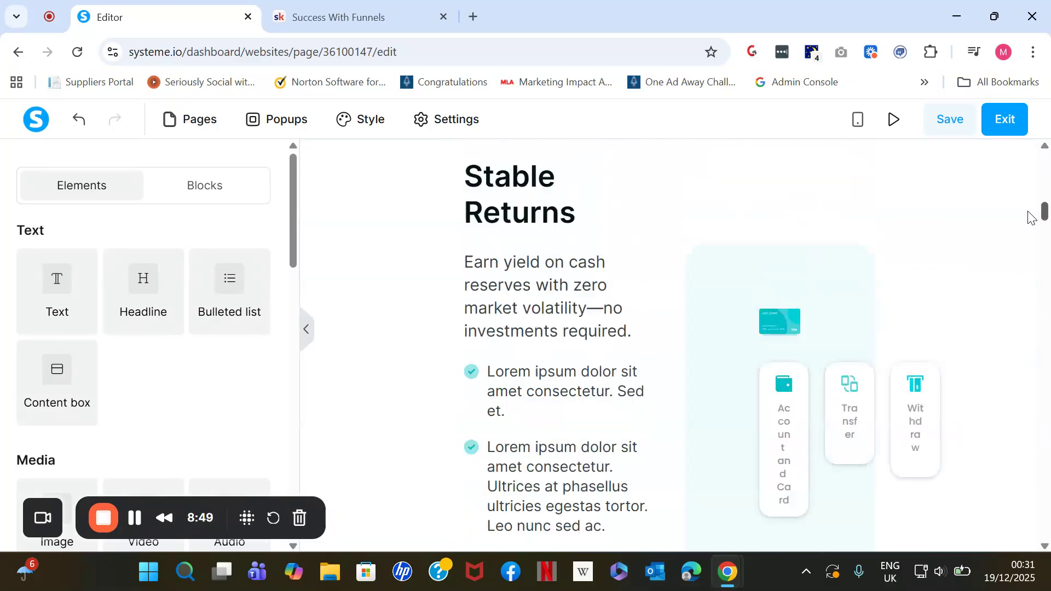
{"action": "left_click", "coordinate": [933, 122]}
Step: Remove the Customers page from the website and confirm the removal
{"action": "left_click", "coordinate": [209, 120]}
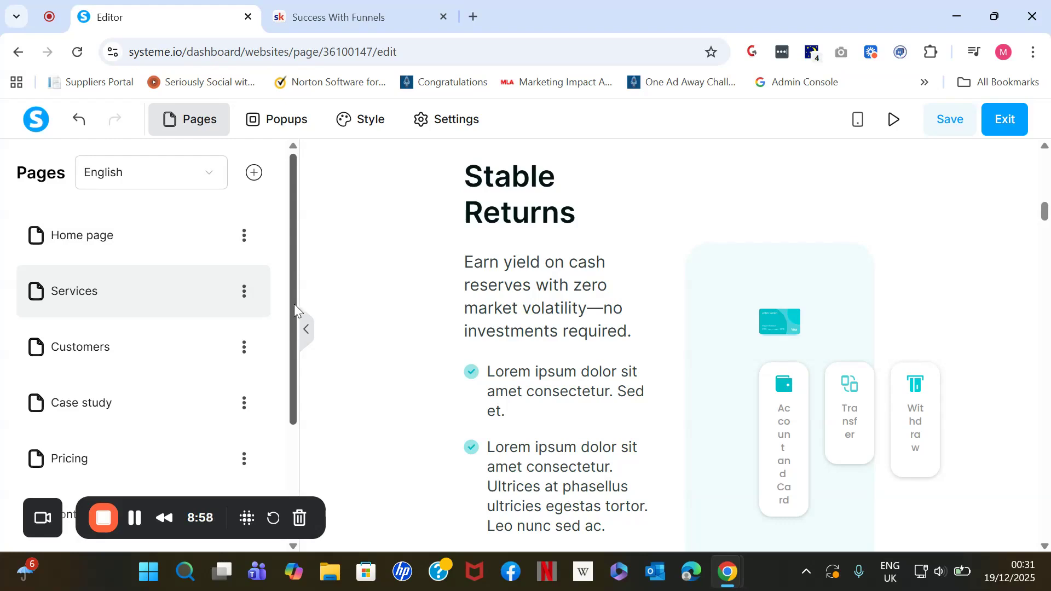
{"action": "left_click_drag", "start_coordinate": [294, 304], "coordinate": [295, 348]}
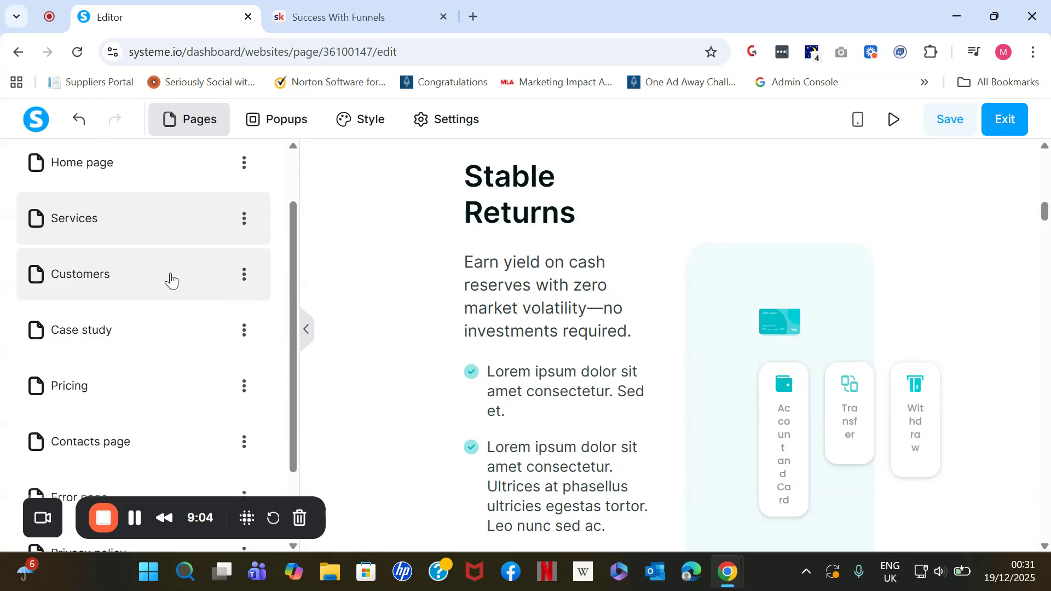
{"action": "left_click", "coordinate": [243, 275]}
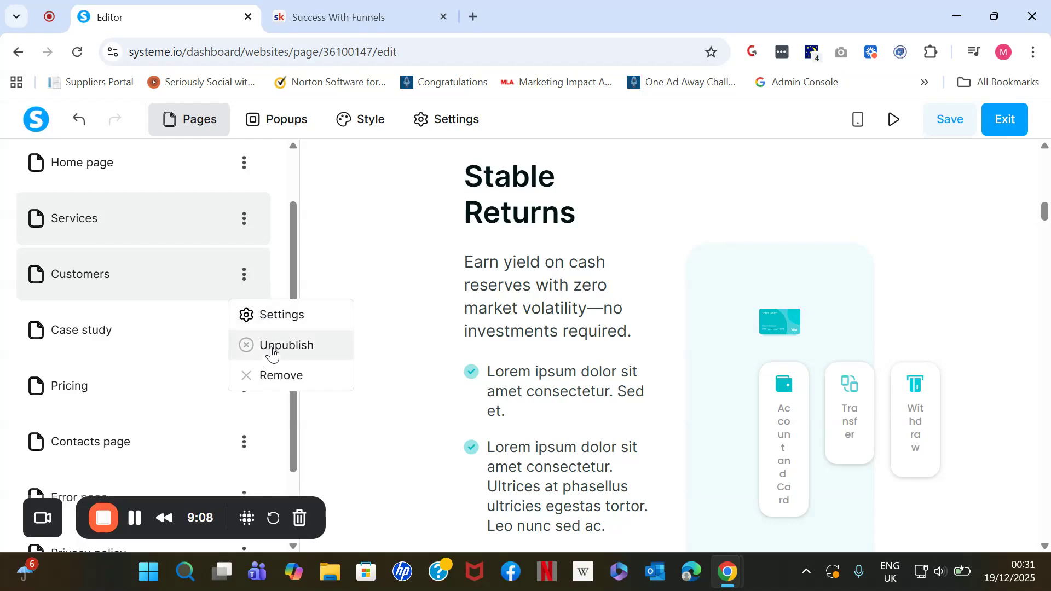
{"action": "left_click", "coordinate": [278, 376]}
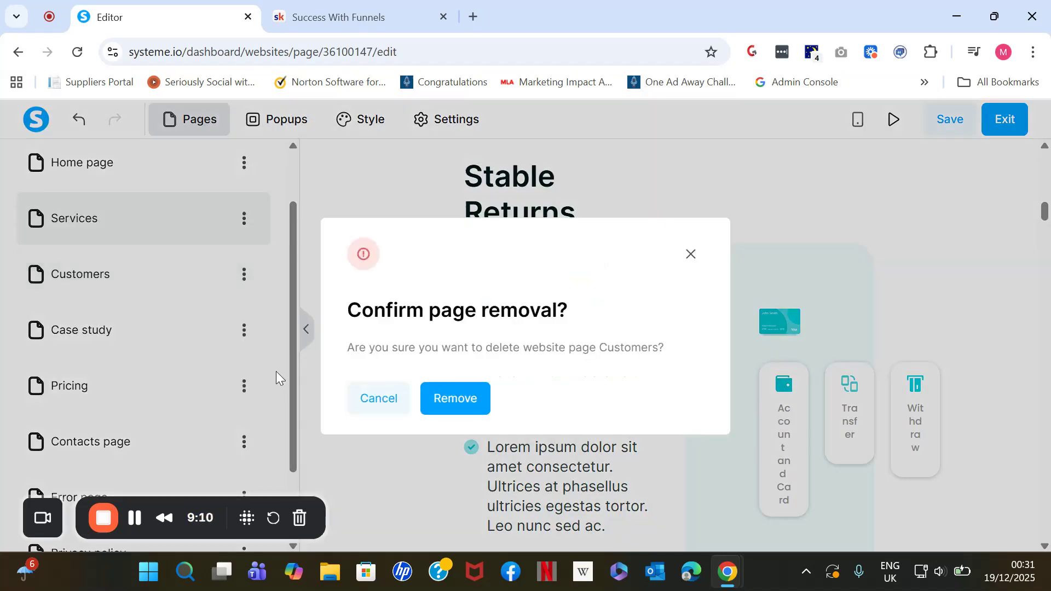
{"action": "left_click", "coordinate": [427, 390]}
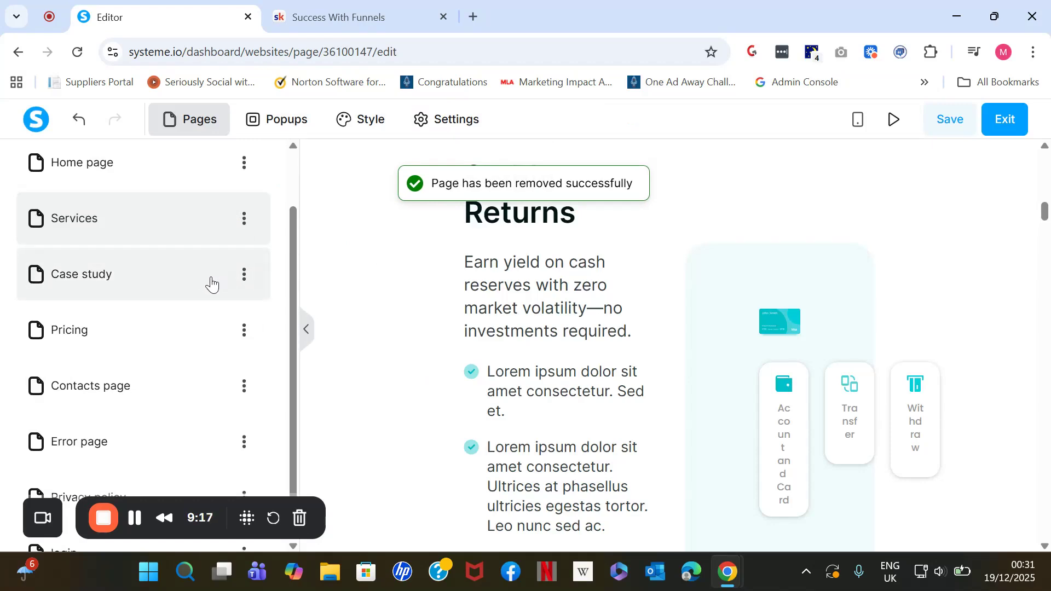
Step: Unpublish the Case study page and confirm the change
{"action": "left_click", "coordinate": [245, 279]}
{"action": "left_click", "coordinate": [267, 341]}
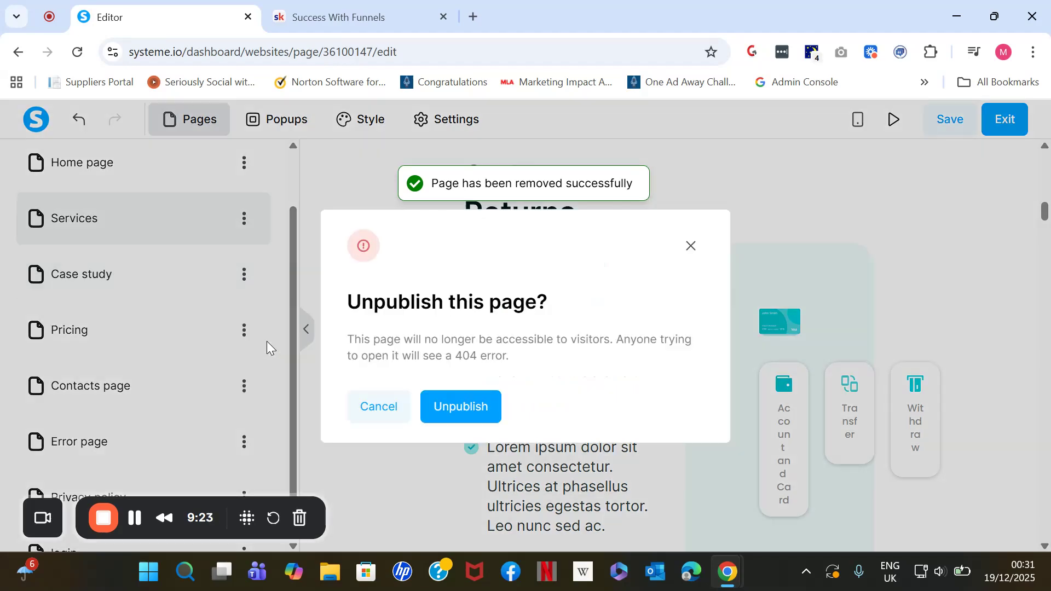
{"action": "left_click", "coordinate": [431, 407]}
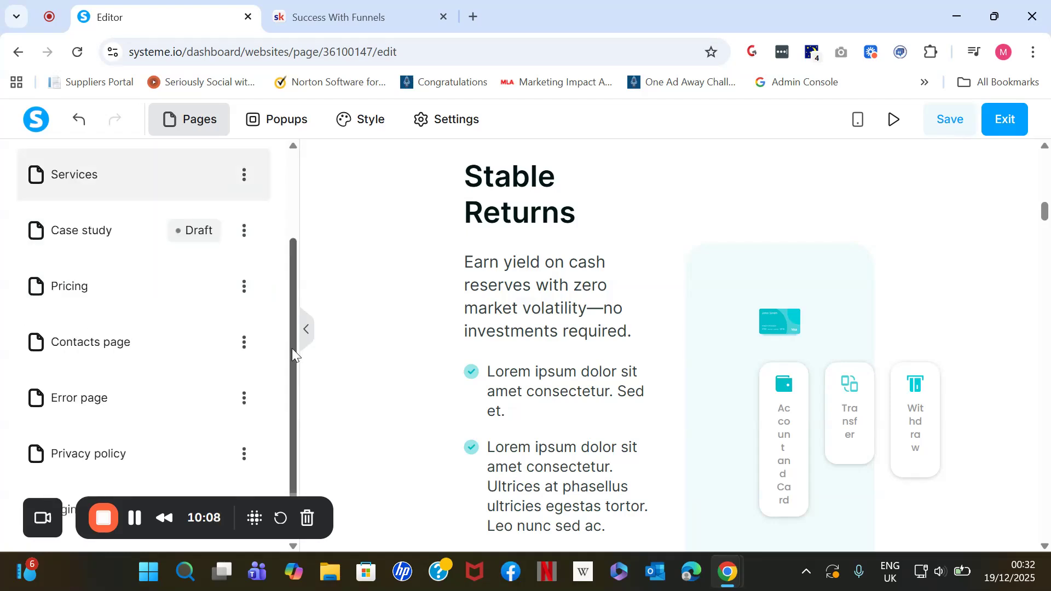
Step: Examine the form for adding a new page and close it without creating one
{"action": "scroll", "coordinate": [291, 348], "scroll_direction": "up", "scroll_amount": 3}
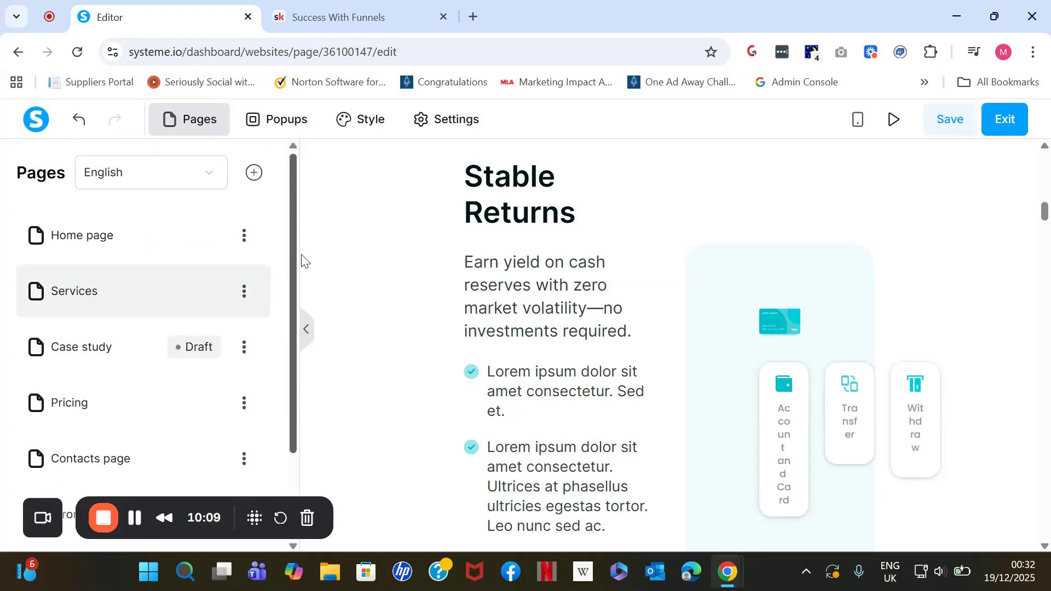
{"action": "left_click", "coordinate": [256, 174]}
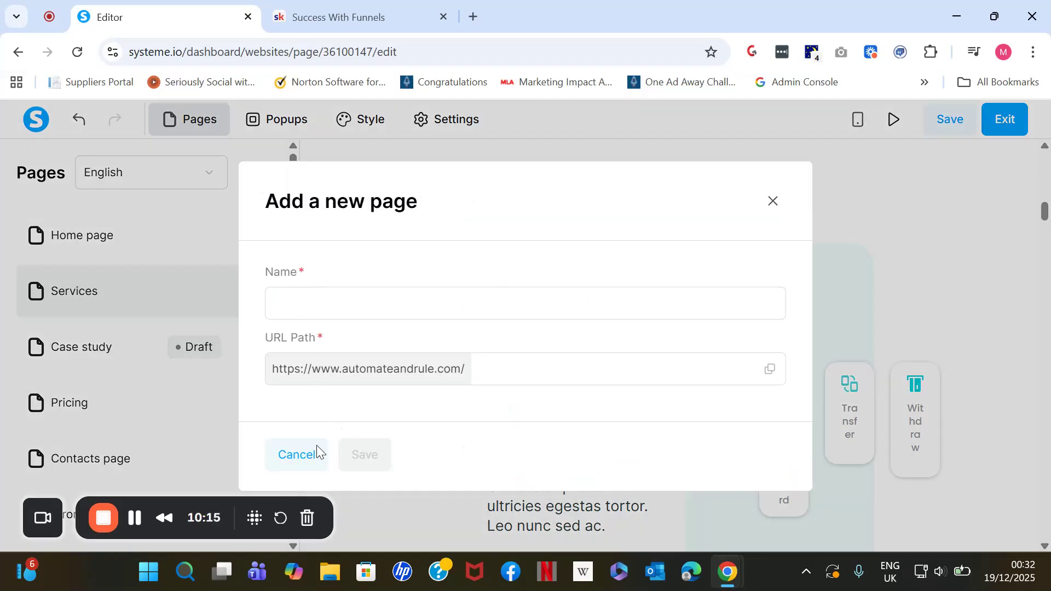
{"action": "left_click", "coordinate": [765, 202]}
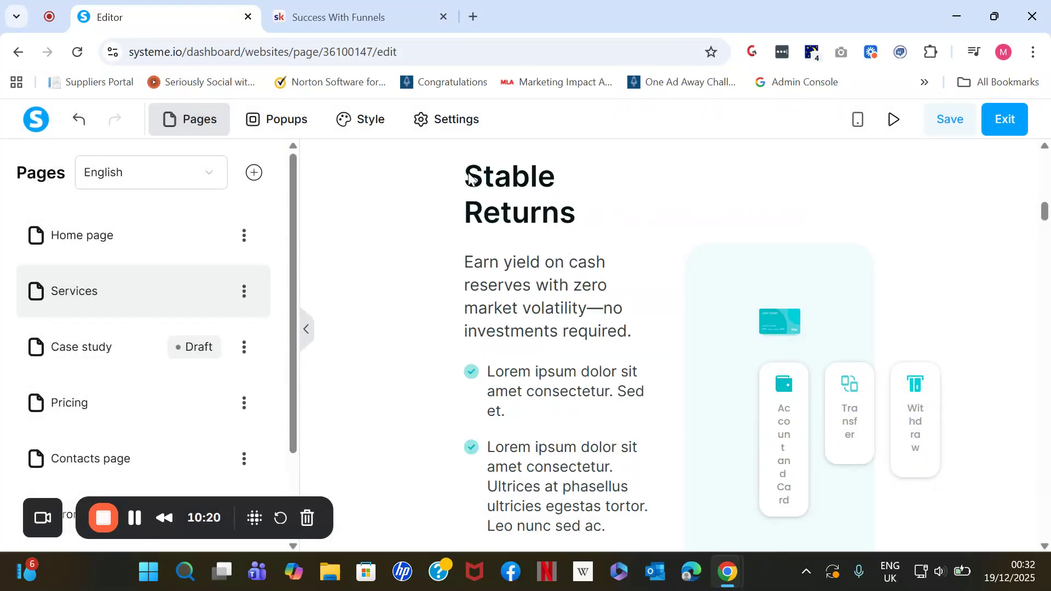
Step: Add a new pop-up to the Services page and set its Show close button option to On
{"action": "left_click", "coordinate": [311, 128]}
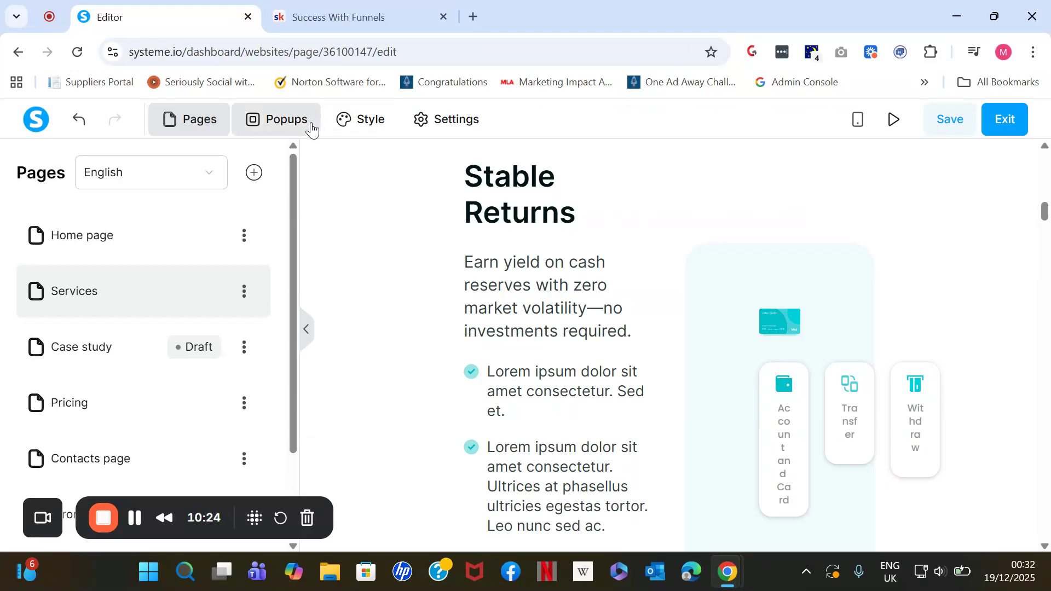
{"action": "left_click", "coordinate": [263, 174]}
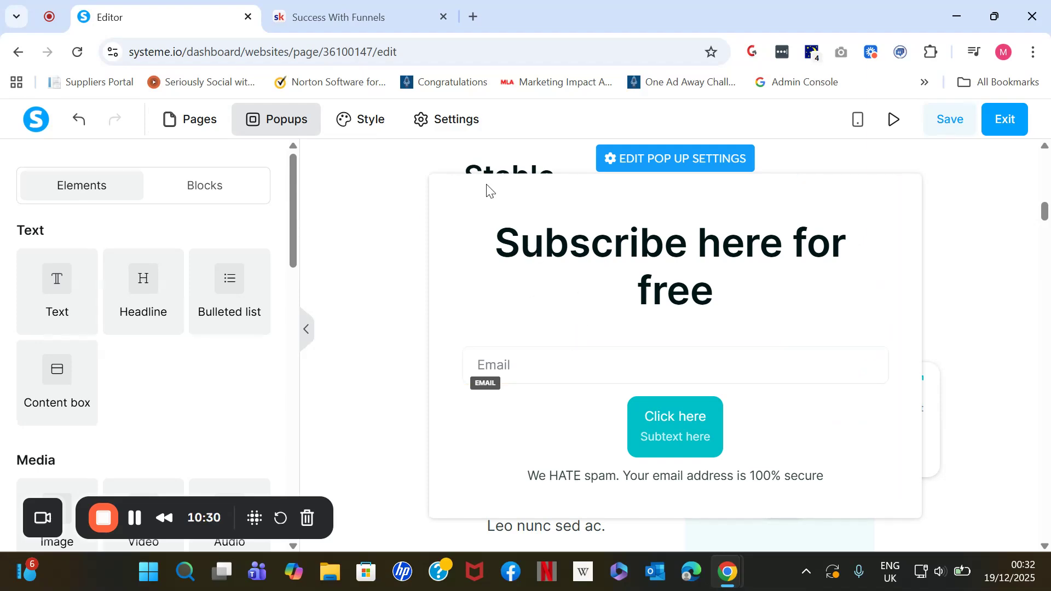
{"action": "left_click", "coordinate": [709, 160]}
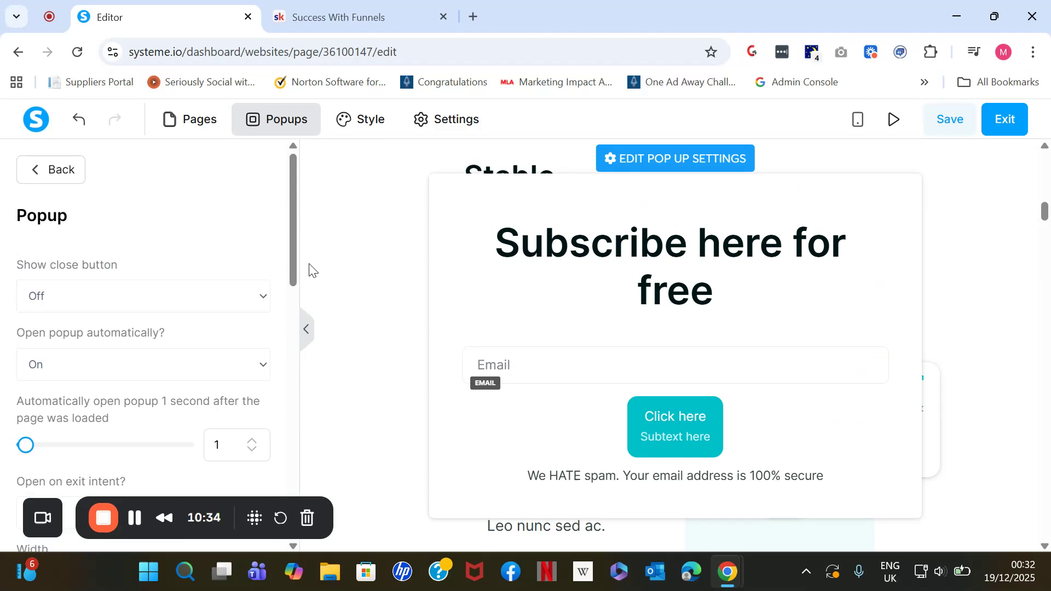
{"action": "left_click", "coordinate": [263, 302]}
{"action": "left_click", "coordinate": [208, 325]}
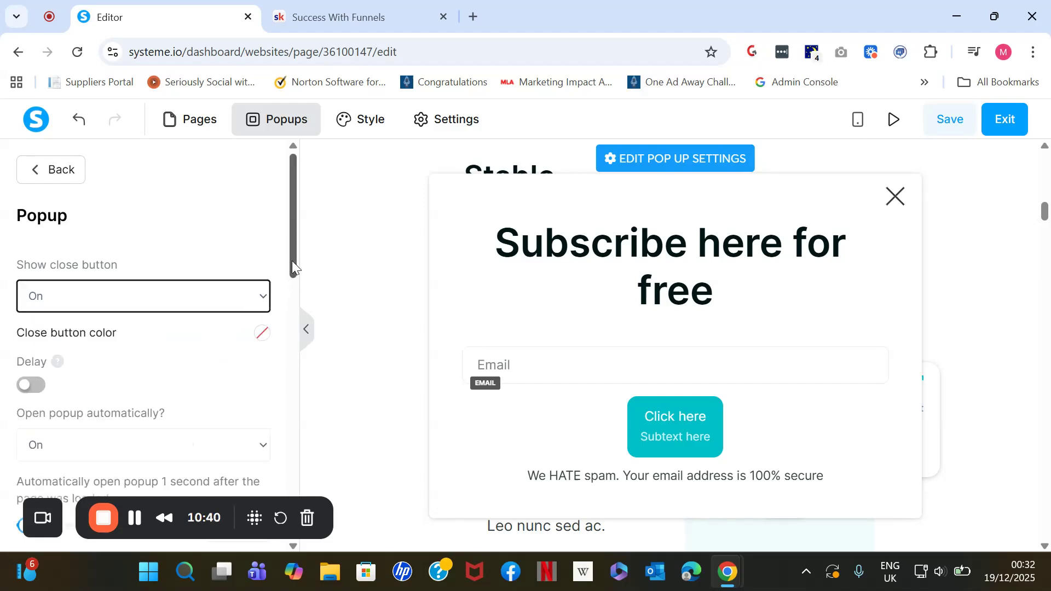
Step: Set the pop-up's automatic opening option to Off
{"action": "left_click_drag", "start_coordinate": [293, 261], "coordinate": [293, 301]}
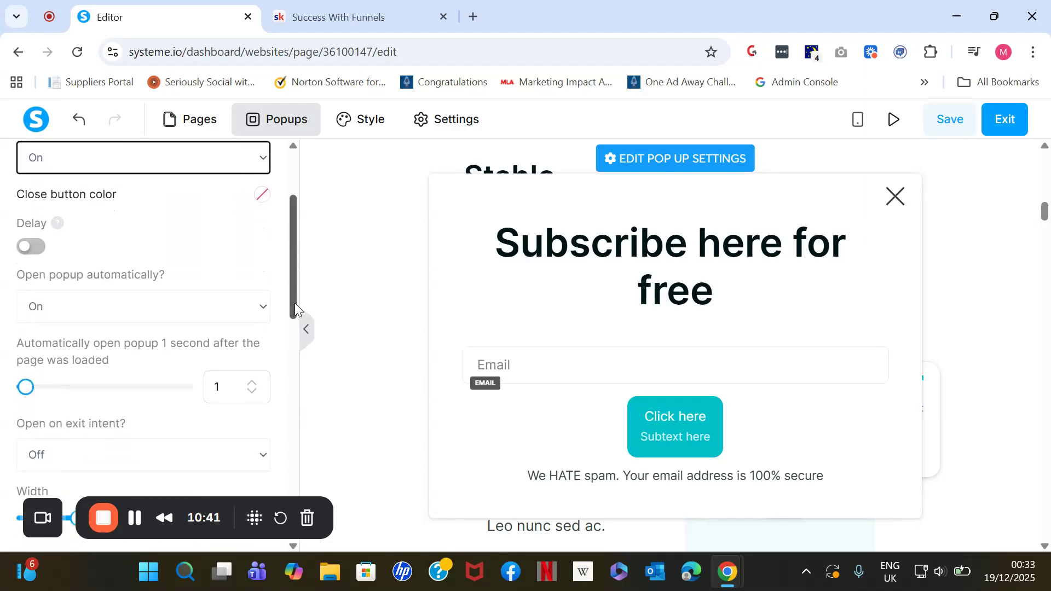
{"action": "left_click", "coordinate": [246, 299]}
{"action": "left_click", "coordinate": [169, 350]}
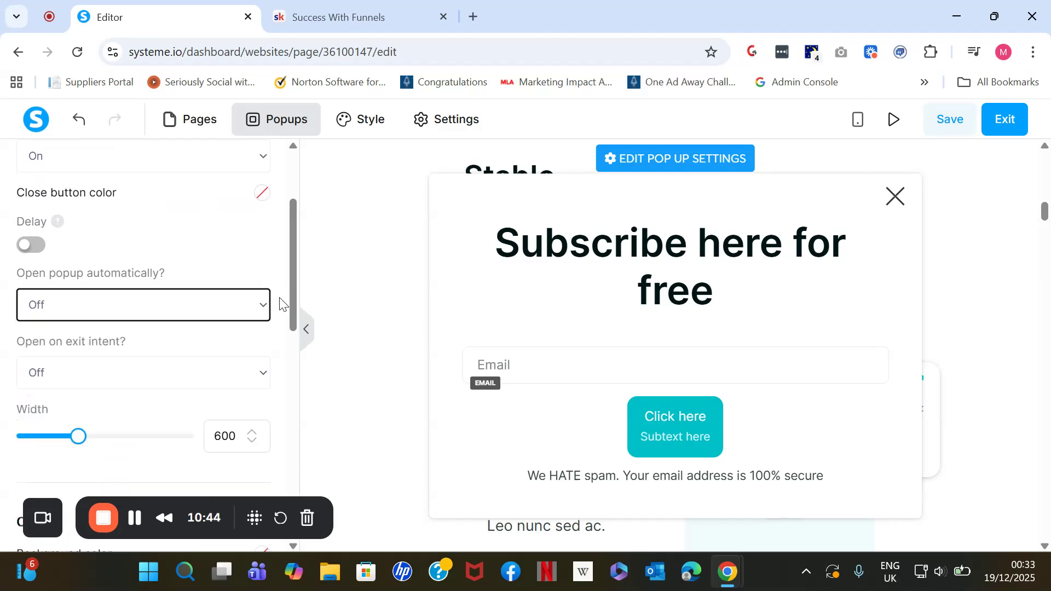
Step: Give the pop-up a solid light teal background colour, a5e6e2
{"action": "left_click_drag", "start_coordinate": [298, 303], "coordinate": [300, 376]}
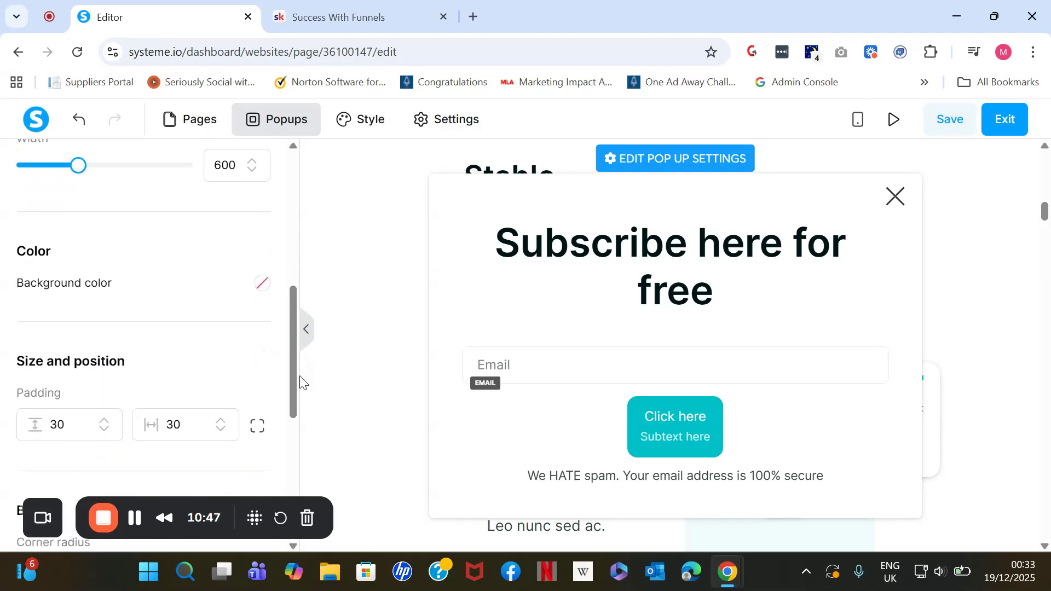
{"action": "left_click", "coordinate": [262, 282]}
{"action": "left_click", "coordinate": [104, 229]}
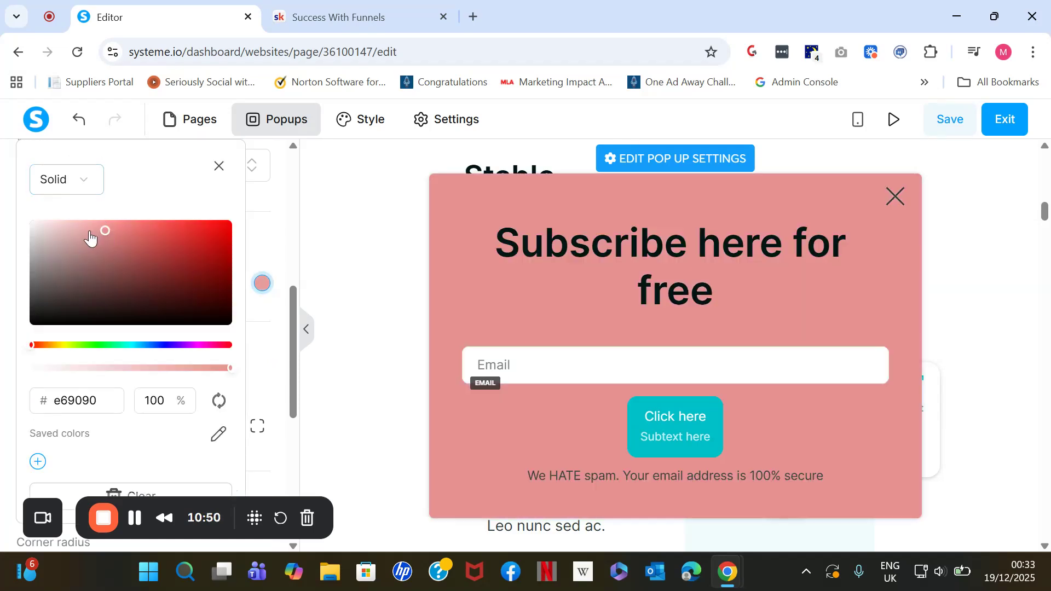
{"action": "left_click", "coordinate": [87, 231]}
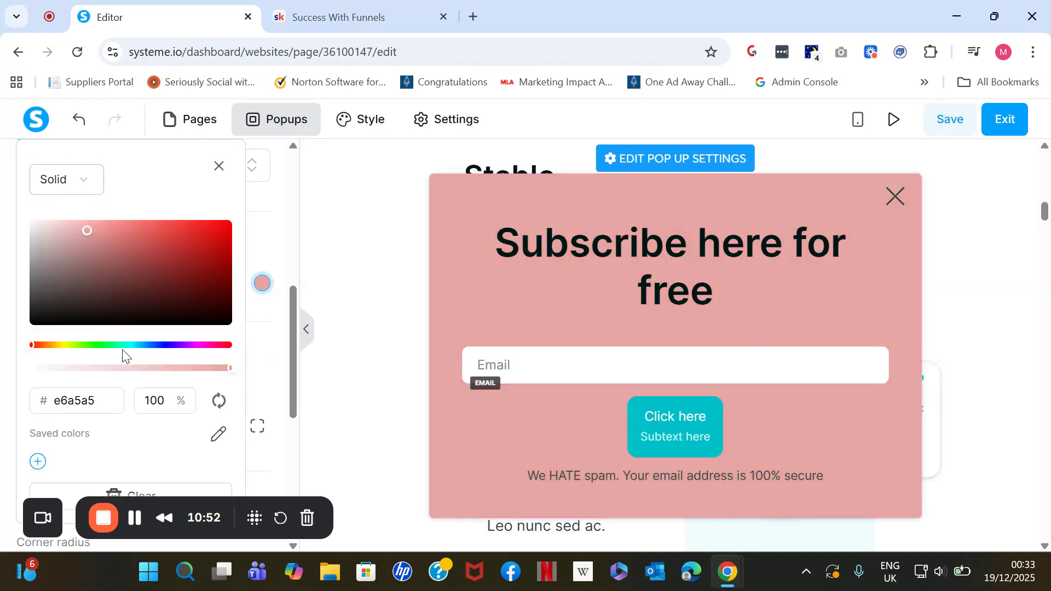
{"action": "left_click", "coordinate": [129, 345]}
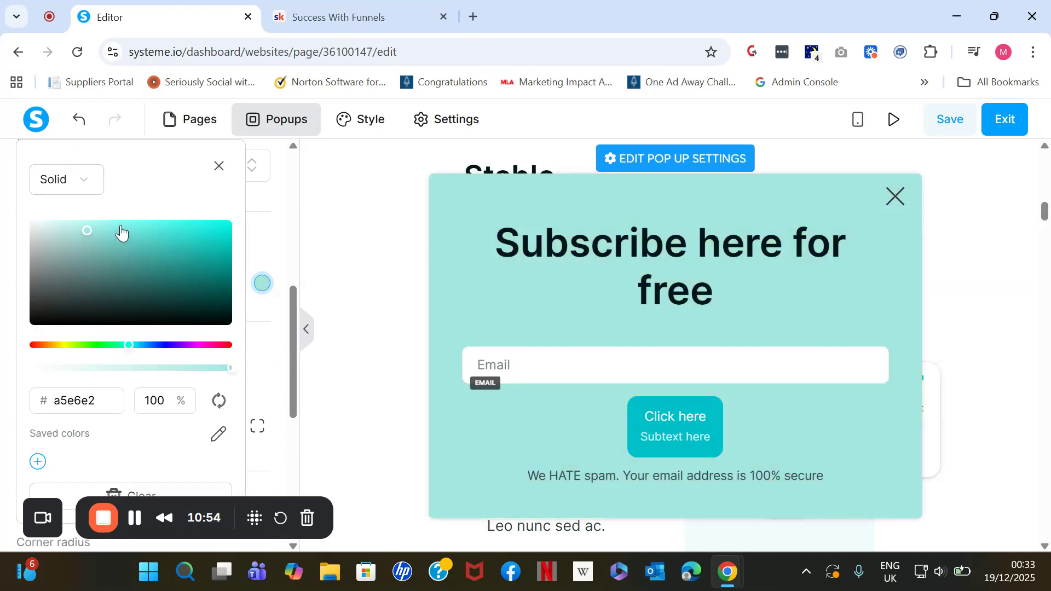
{"action": "left_click", "coordinate": [264, 243]}
Step: Review the pop-up's border and shadow settings and close the pop-up
{"action": "left_click_drag", "start_coordinate": [290, 303], "coordinate": [305, 439]}
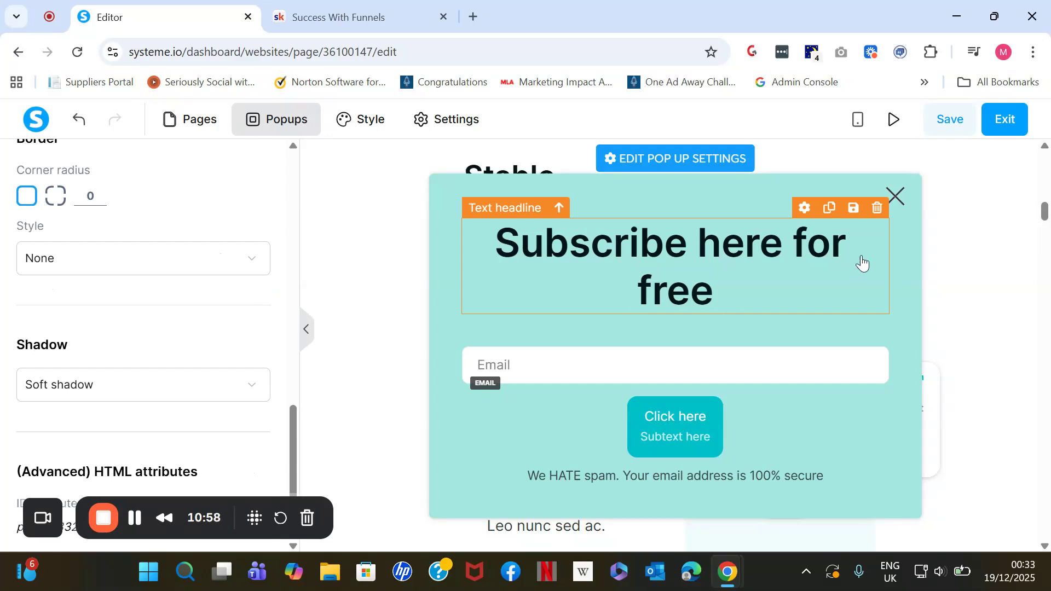
{"action": "left_click", "coordinate": [948, 226]}
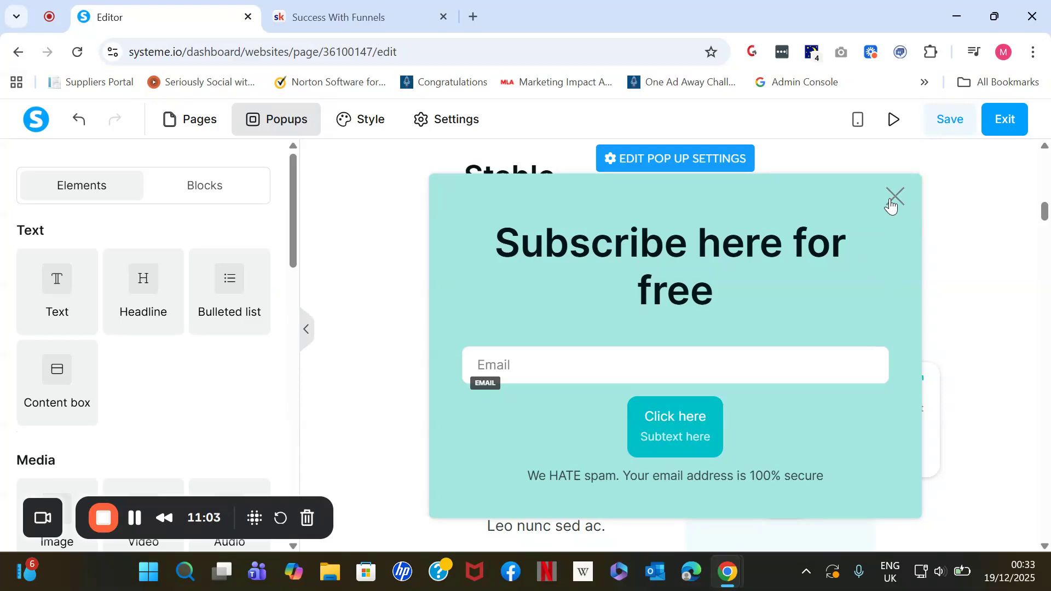
{"action": "left_click", "coordinate": [957, 199]}
Step: Save and leave the Services page, and reopen the Home page for editing
{"action": "left_click_drag", "start_coordinate": [1046, 221], "coordinate": [1048, 153]}
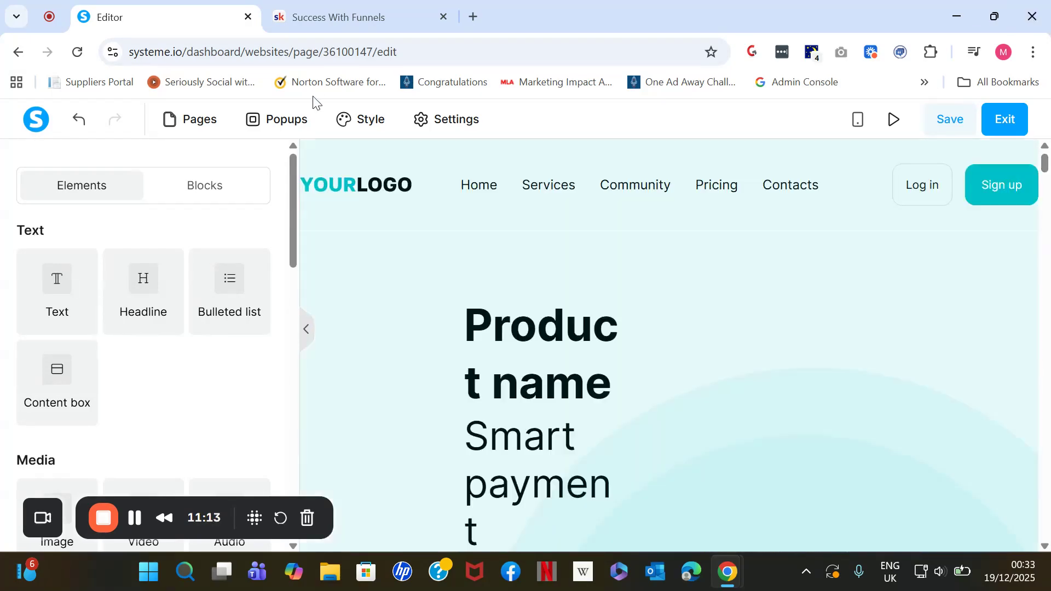
{"action": "left_click", "coordinate": [202, 119]}
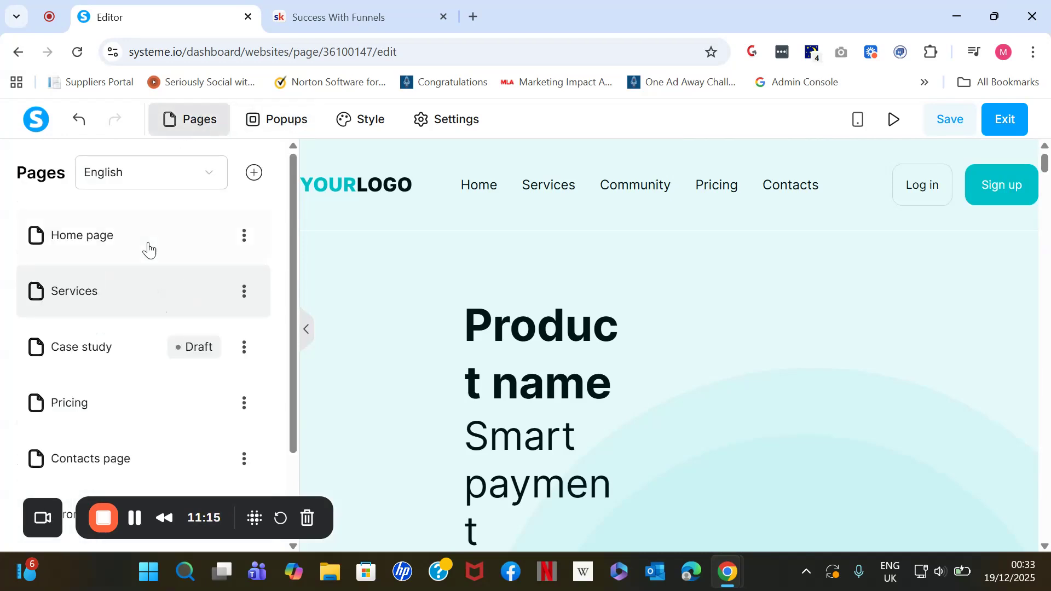
{"action": "left_click", "coordinate": [129, 244]}
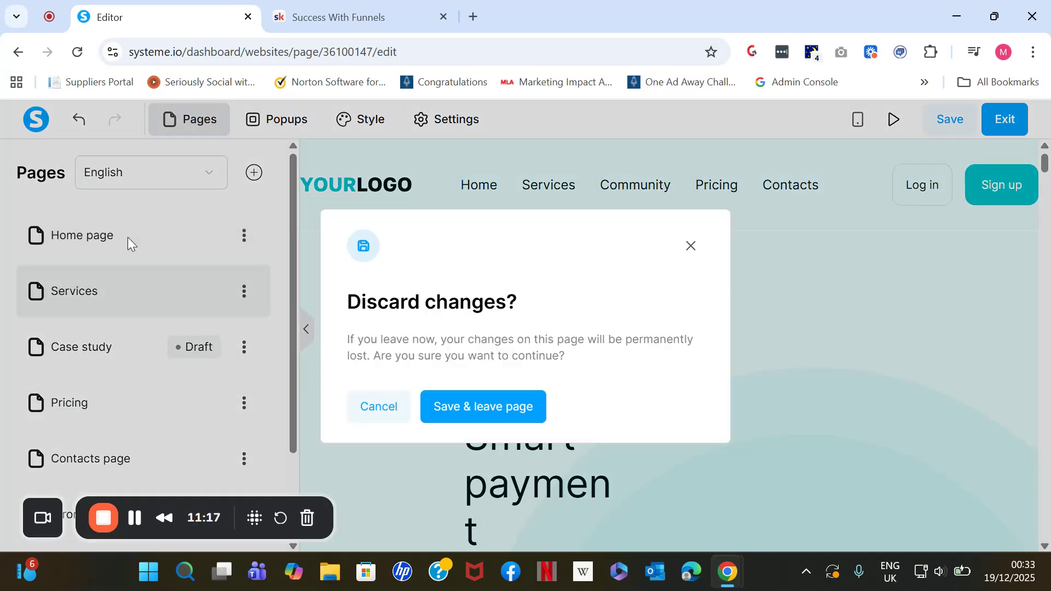
{"action": "left_click", "coordinate": [472, 402]}
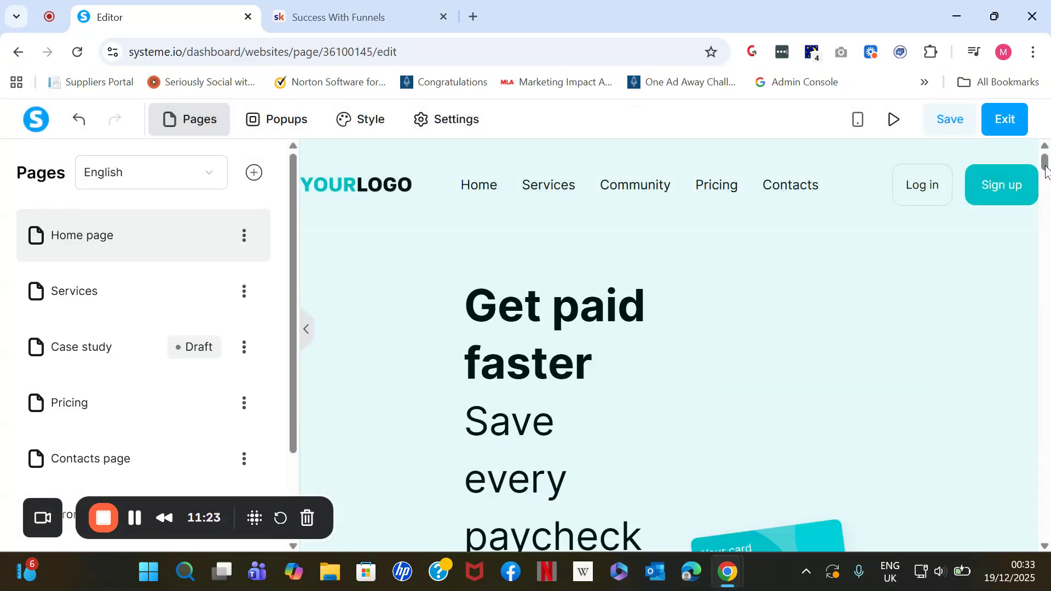
Step: Set the action of the Home page's Get started button beside the business email field to Show popup
{"action": "left_click", "coordinate": [1050, 189]}
{"action": "mouse_move", "coordinate": [1046, 161]}
{"action": "left_mouse_down"}
{"action": "mouse_move", "coordinate": [1049, 543]}
{"action": "mouse_move", "coordinate": [1048, 181]}
{"action": "left_mouse_up"}
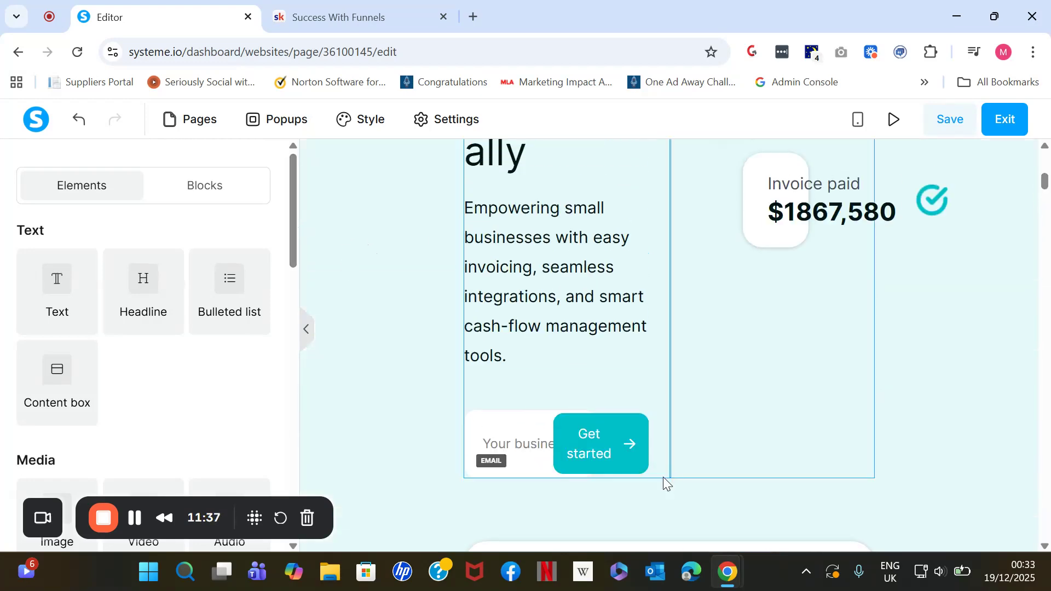
{"action": "left_click", "coordinate": [583, 450]}
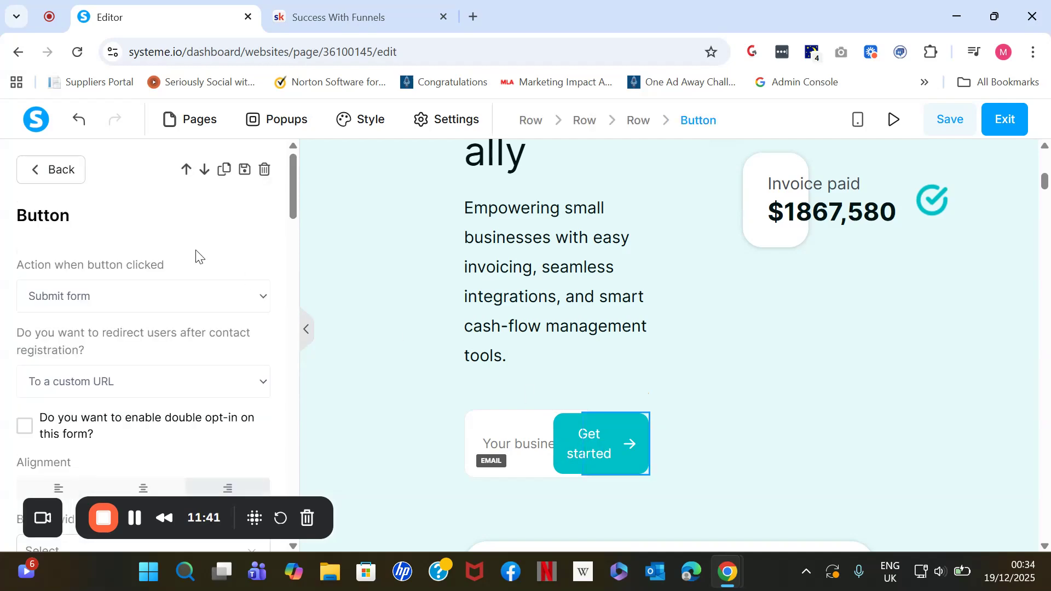
{"action": "left_click", "coordinate": [229, 300]}
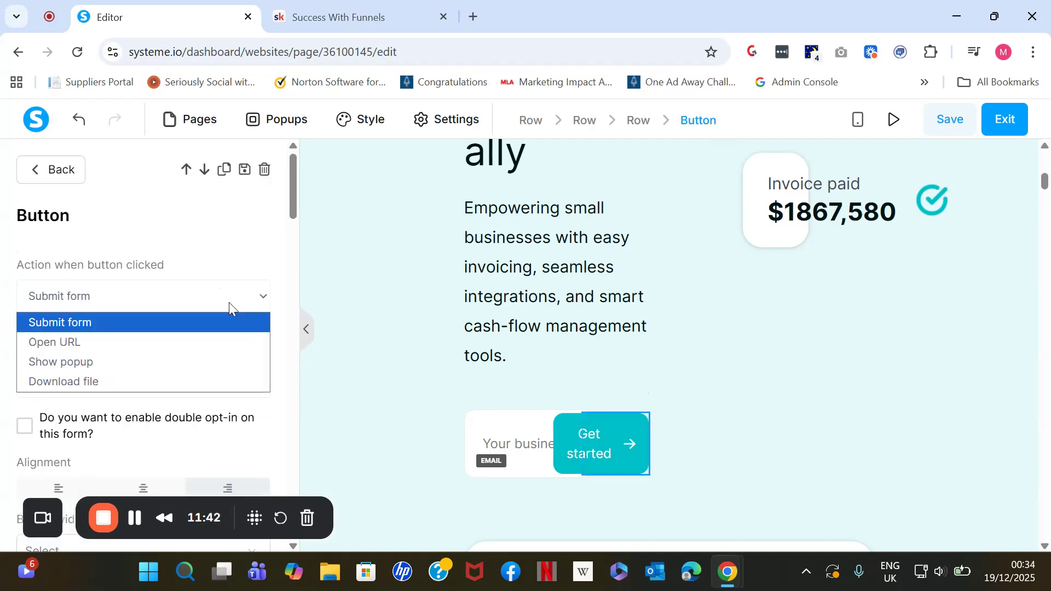
{"action": "left_click", "coordinate": [196, 365]}
{"action": "left_click", "coordinate": [195, 364]}
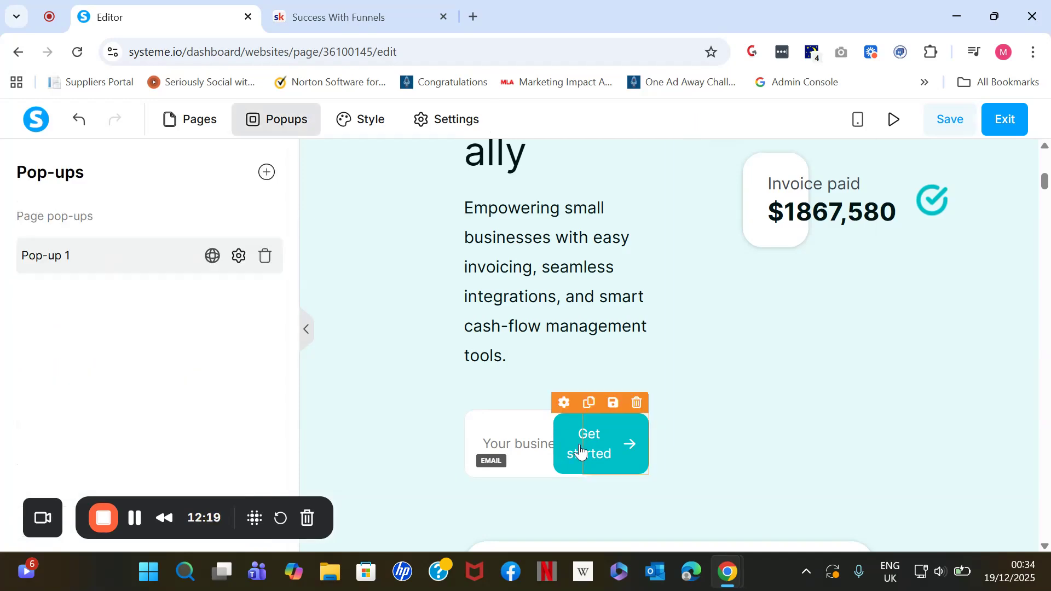
Step: Assign Pop-up 1 as the popup shown by the Home page's Get started button beside the business email field
{"action": "left_click", "coordinate": [579, 451]}
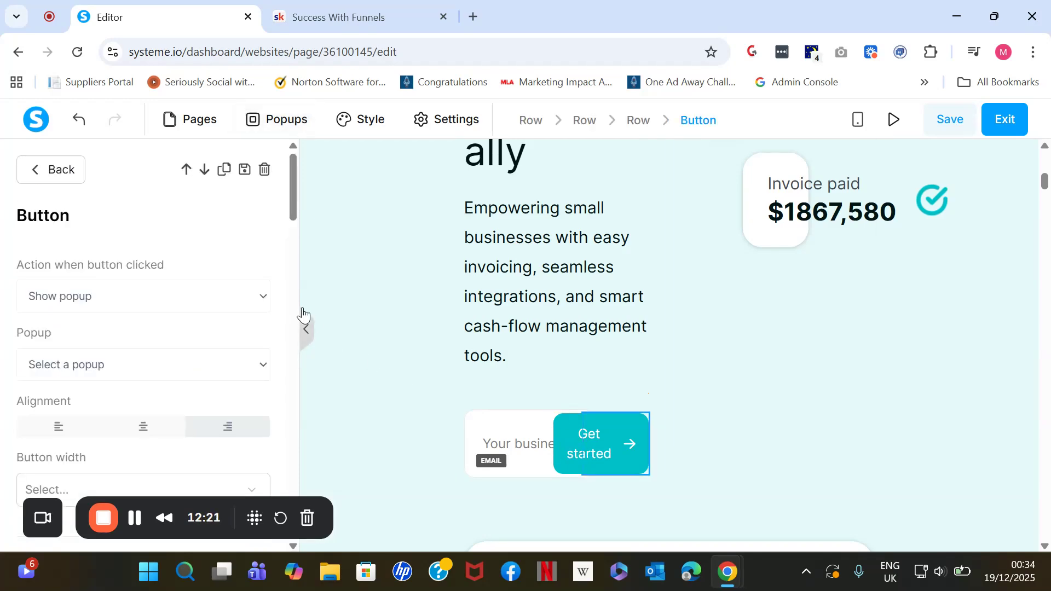
{"action": "left_click", "coordinate": [262, 366]}
{"action": "left_click", "coordinate": [169, 416]}
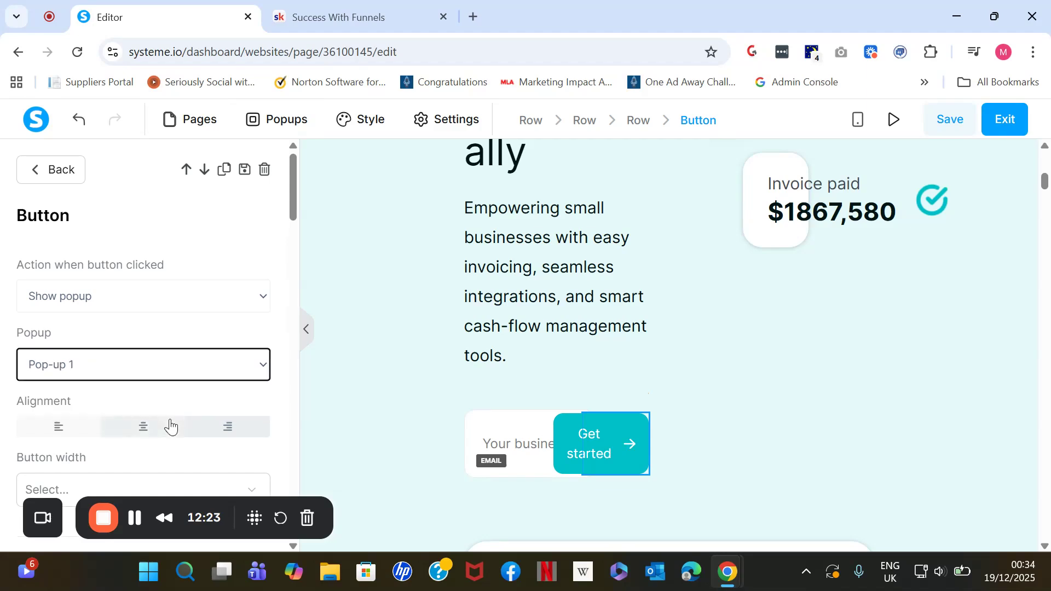
{"action": "left_click", "coordinate": [282, 130]}
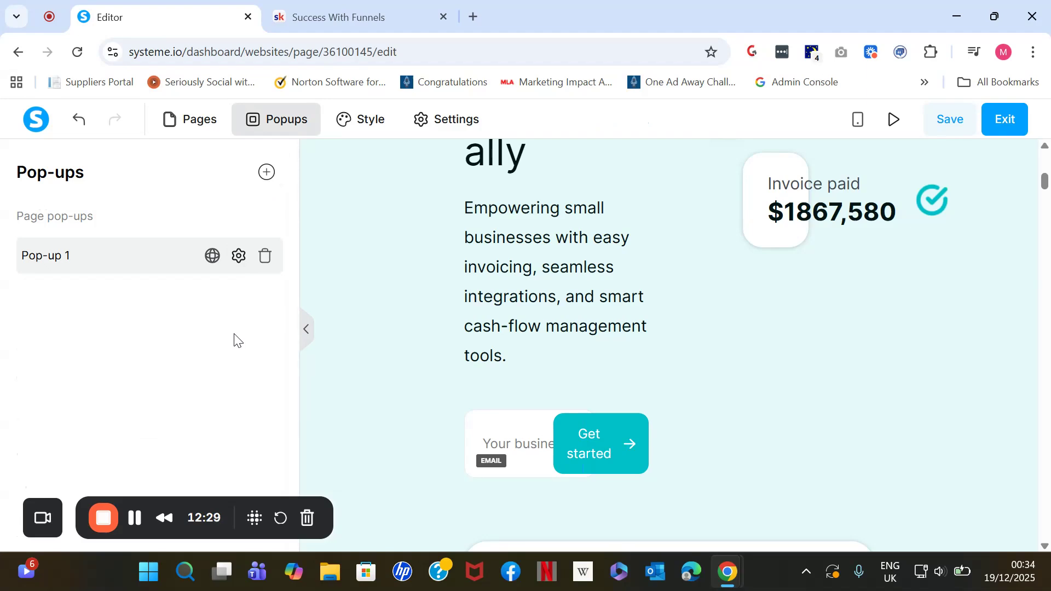
{"action": "left_click", "coordinate": [369, 307]}
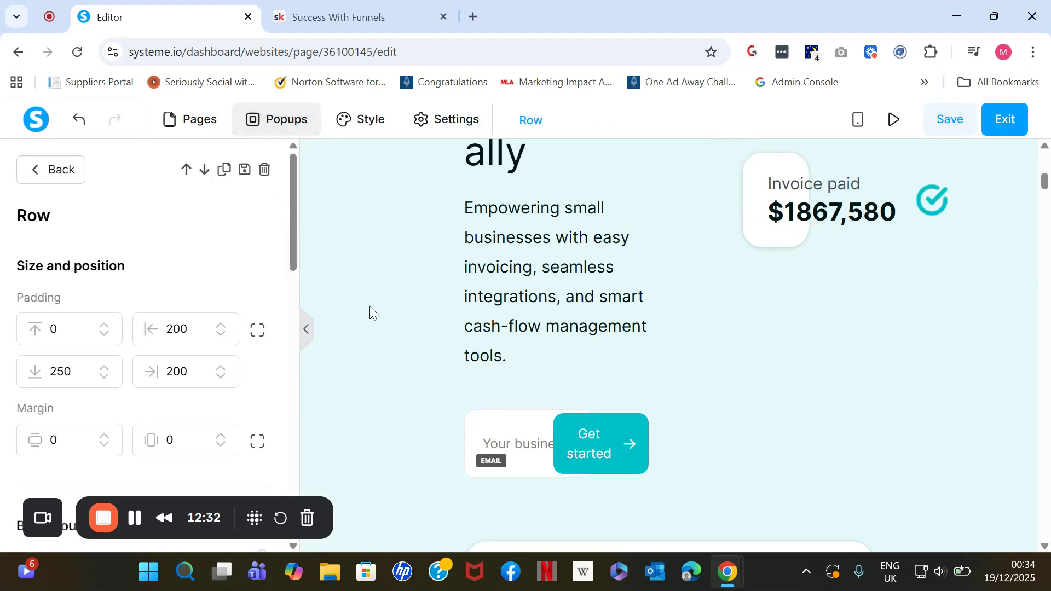
Step: Examine the website's Typography style settings for headings and paragraphs
{"action": "left_click", "coordinate": [377, 122]}
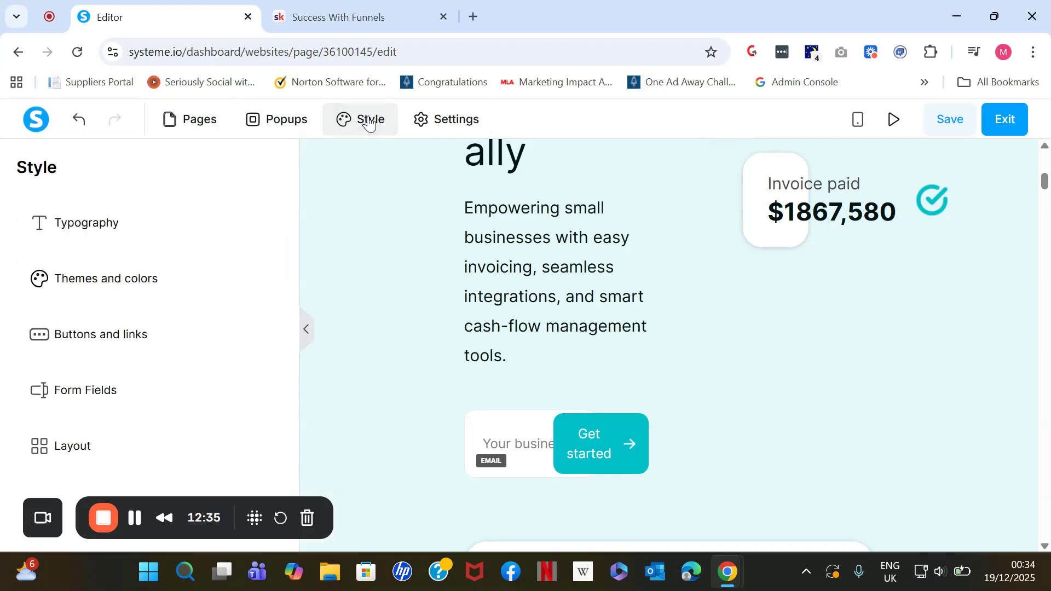
{"action": "left_click", "coordinate": [270, 207]}
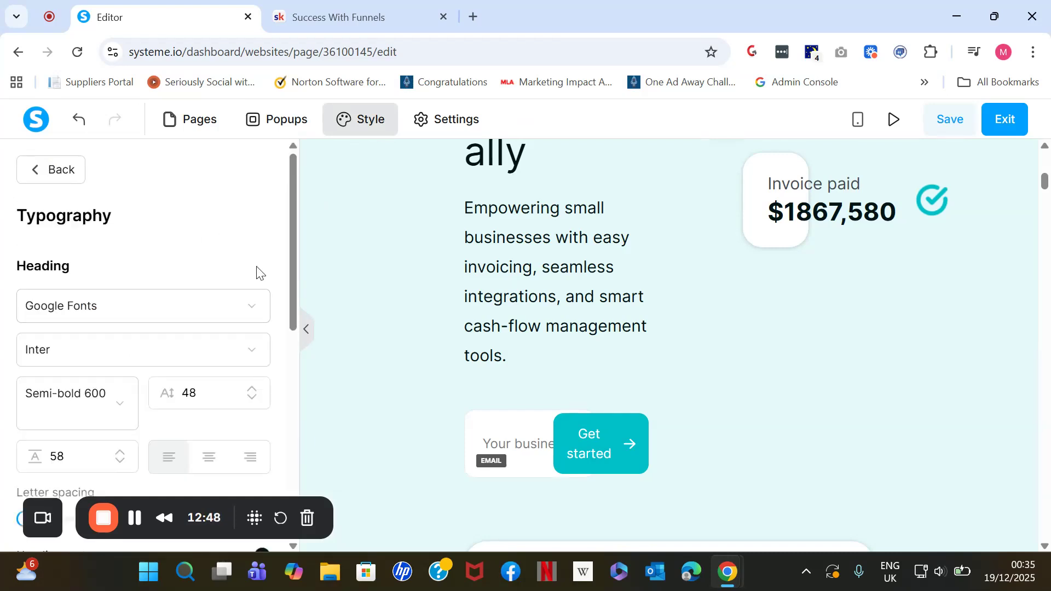
{"action": "right_click", "coordinate": [288, 311]}
{"action": "left_click", "coordinate": [275, 263]}
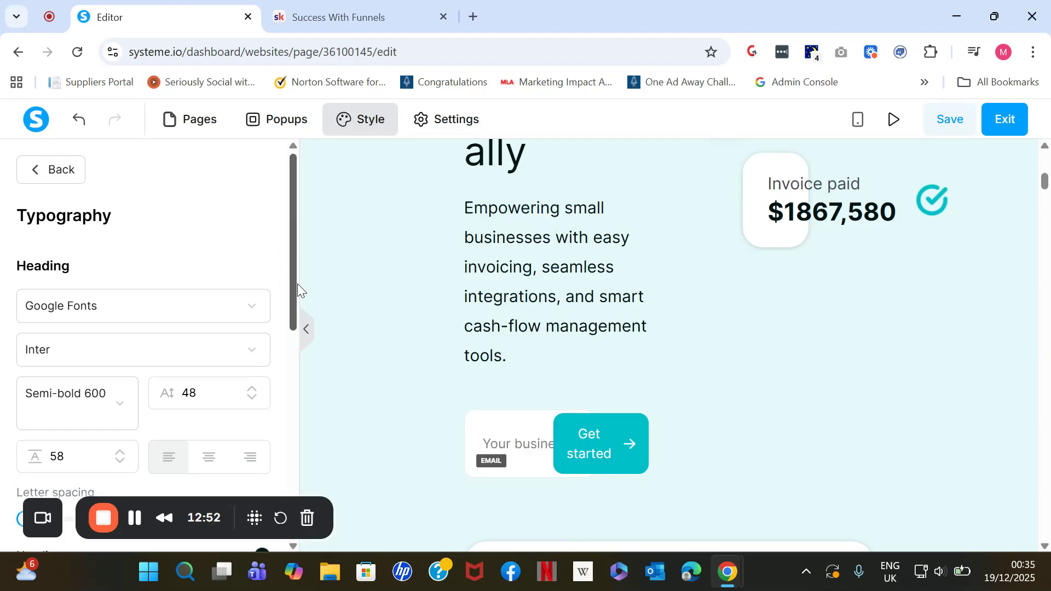
{"action": "scroll", "coordinate": [296, 307], "scroll_direction": "down", "scroll_amount": 5}
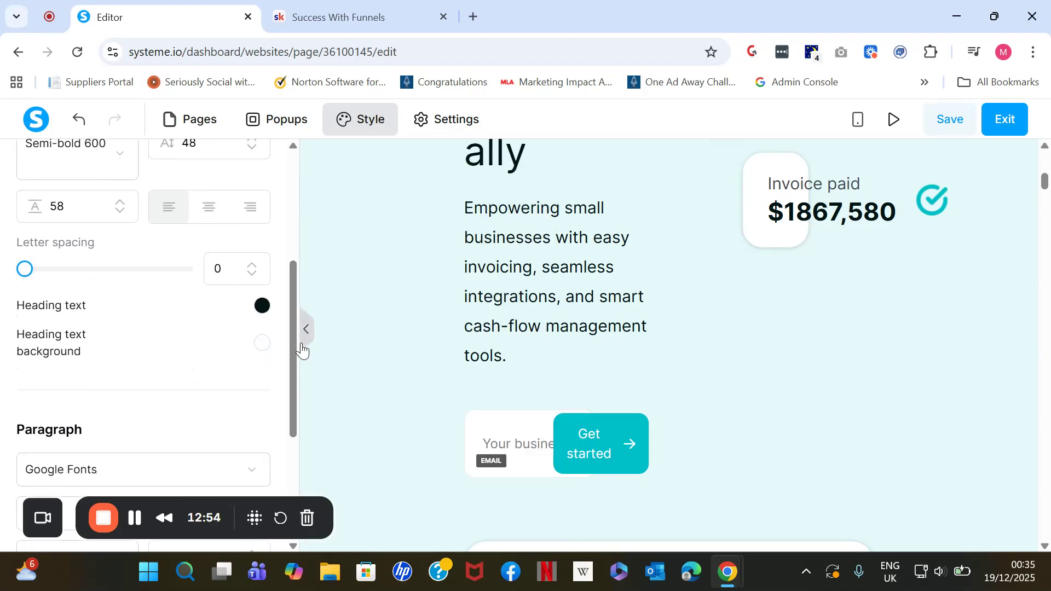
{"action": "left_click_drag", "start_coordinate": [294, 404], "coordinate": [314, 294]}
{"action": "left_click", "coordinate": [76, 175]}
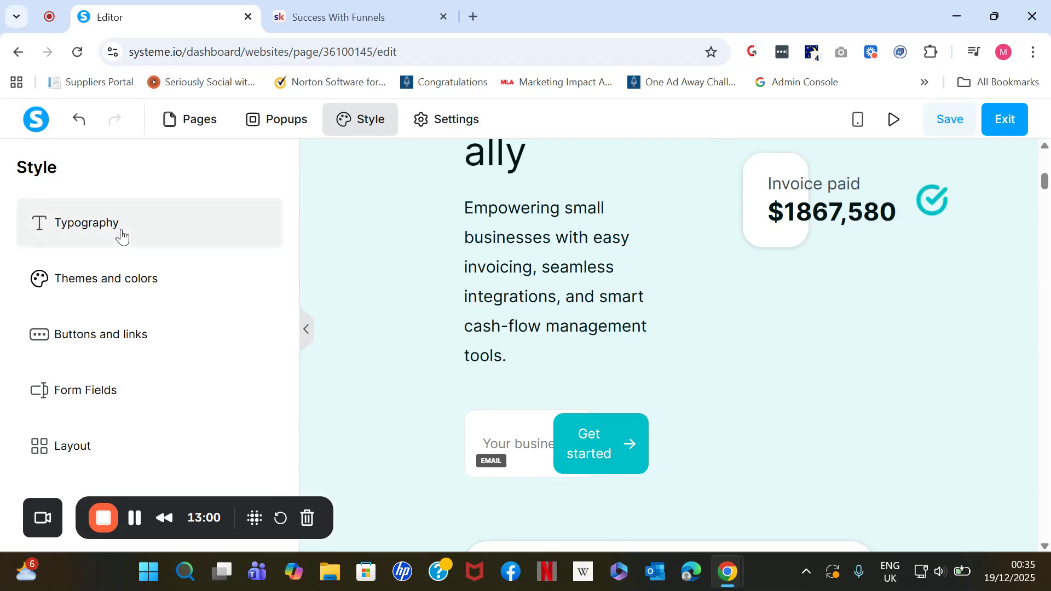
Step: Apply the ready-made website theme whose main colour is dark blue
{"action": "left_click", "coordinate": [129, 284]}
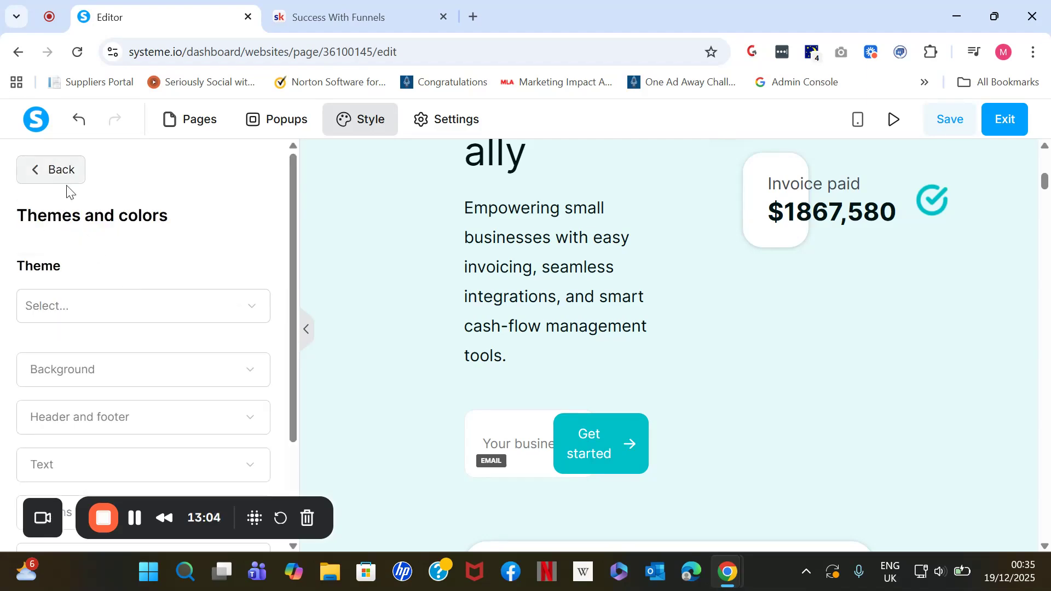
{"action": "left_click", "coordinate": [234, 318]}
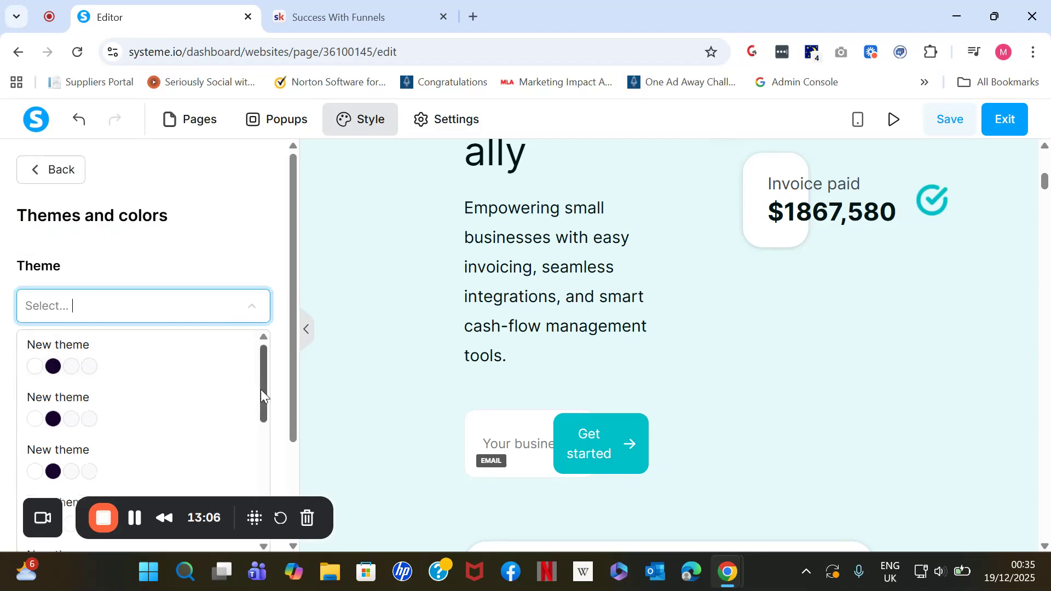
{"action": "left_click_drag", "start_coordinate": [261, 389], "coordinate": [242, 454]}
{"action": "left_click", "coordinate": [221, 372]}
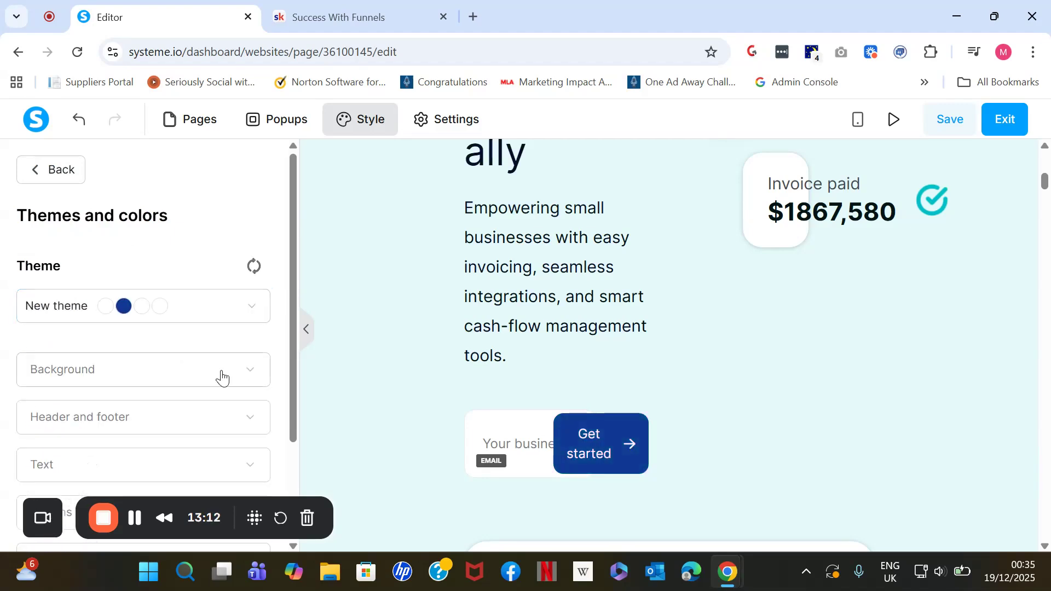
Step: Look over the theme's background options, the page list and the general website settings
{"action": "left_click", "coordinate": [221, 372]}
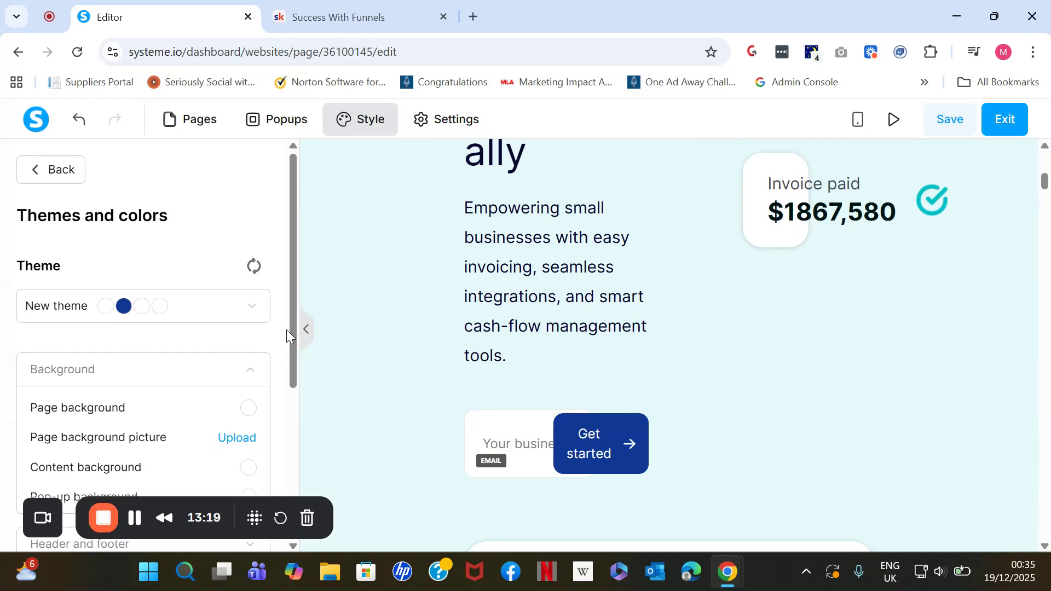
{"action": "mouse_move", "coordinate": [292, 337]}
{"action": "left_mouse_down"}
{"action": "mouse_move", "coordinate": [301, 501]}
{"action": "mouse_move", "coordinate": [296, 319]}
{"action": "left_mouse_up"}
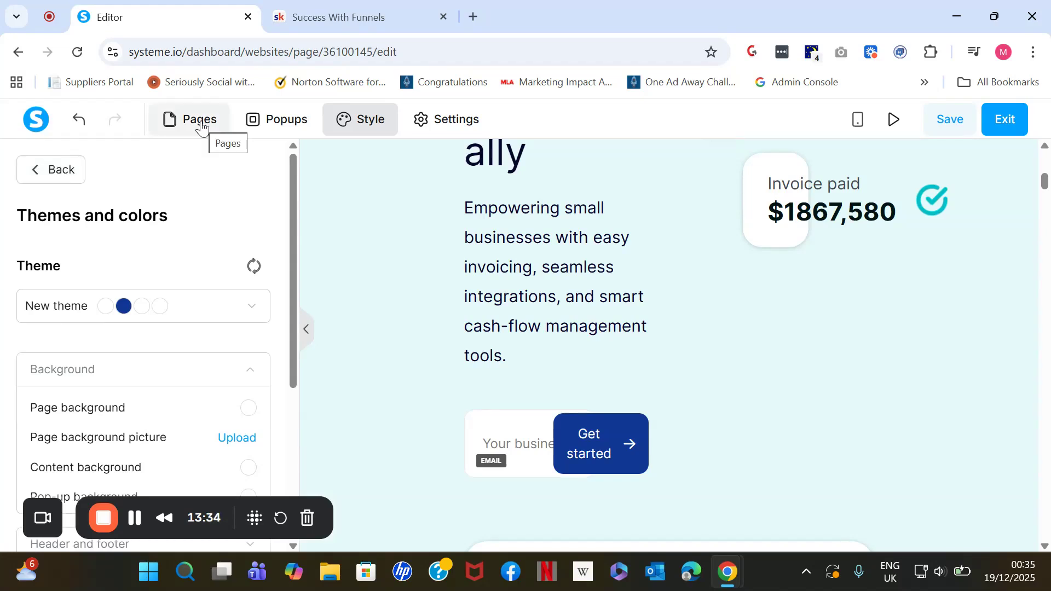
{"action": "left_click", "coordinate": [202, 125]}
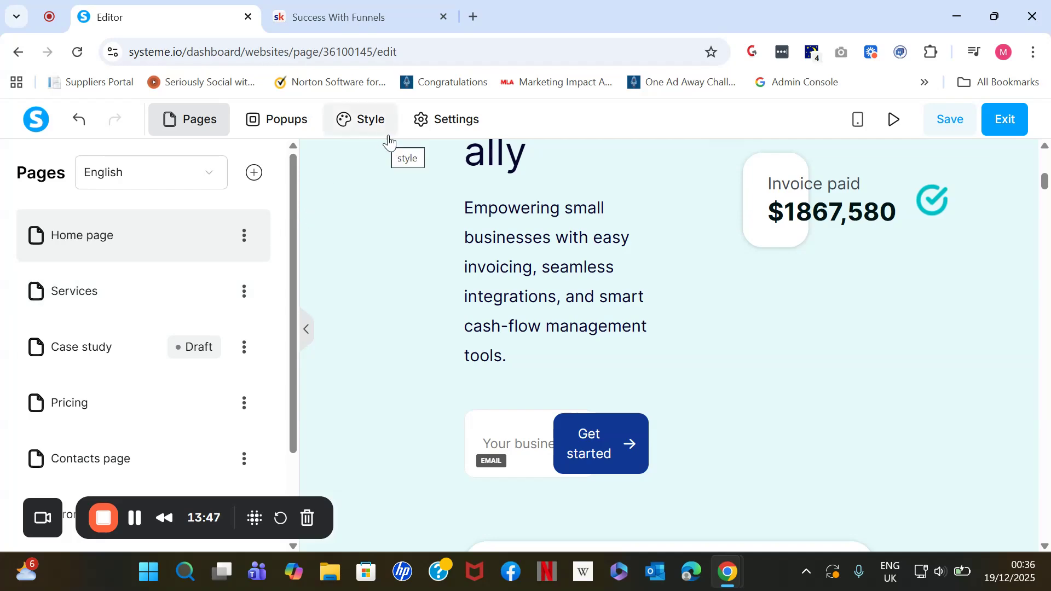
{"action": "left_click", "coordinate": [437, 135]}
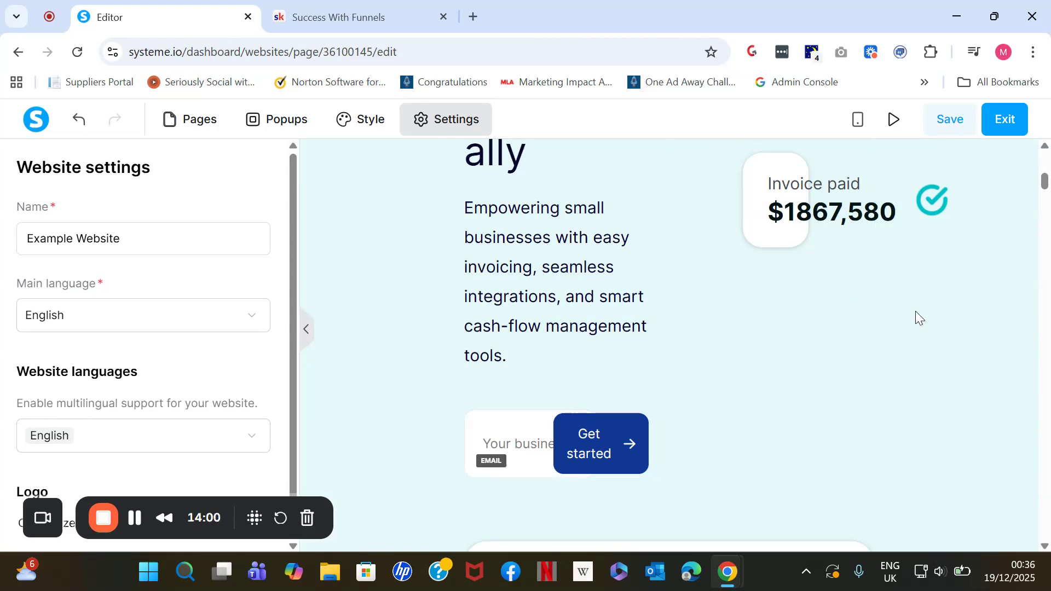
Step: Switch the editor to the mobile view and examine the Home page's layout from the hero section to the pricing cards
{"action": "left_click", "coordinate": [858, 122]}
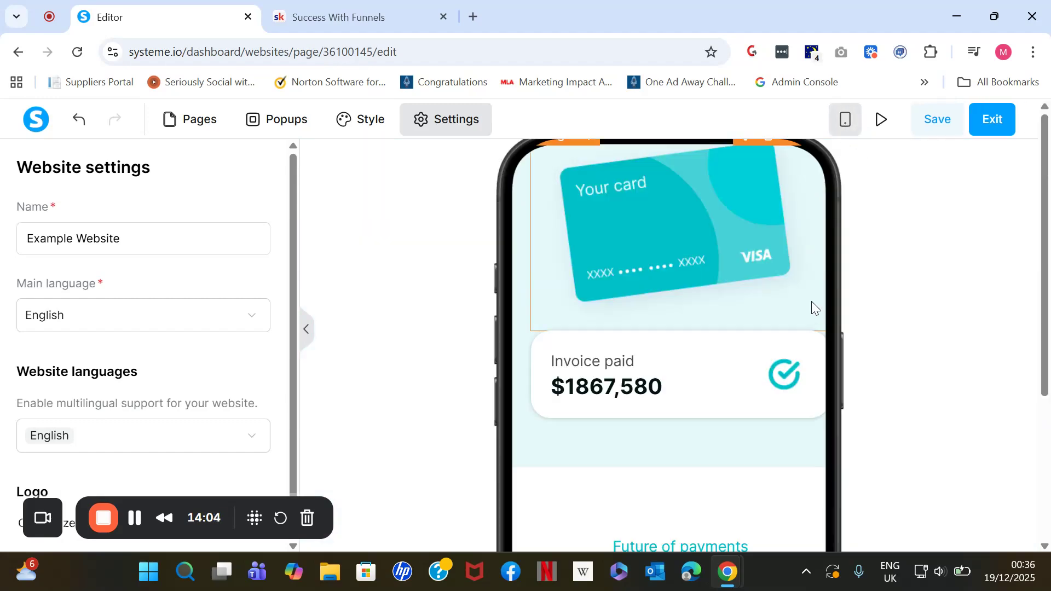
{"action": "scroll", "coordinate": [812, 307], "scroll_direction": "up", "scroll_amount": 10}
{"action": "scroll", "coordinate": [669, 345], "scroll_direction": "down", "scroll_amount": 15}
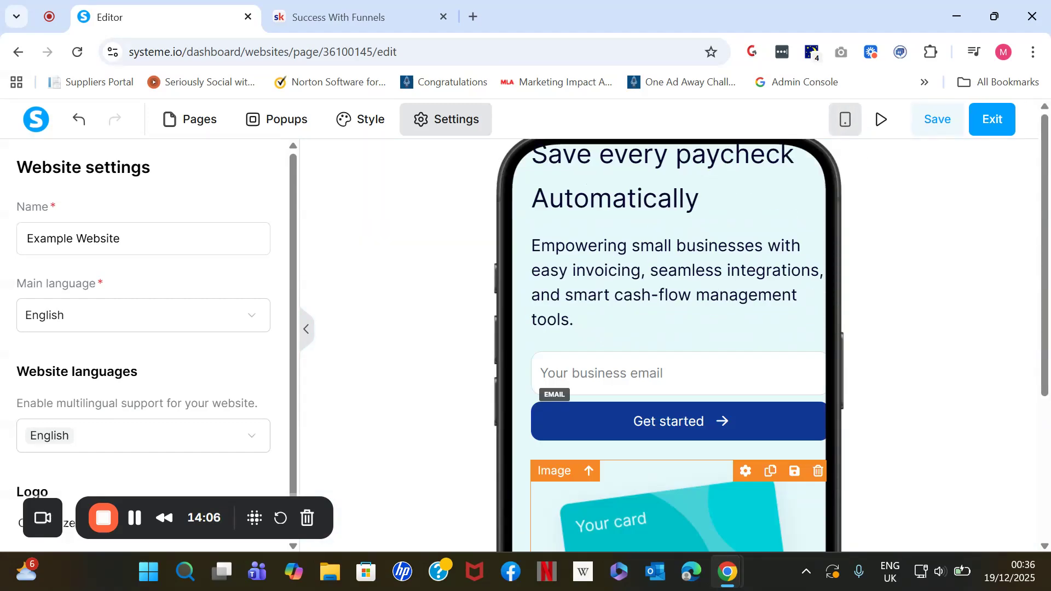
{"action": "scroll", "coordinate": [678, 338], "scroll_direction": "down", "scroll_amount": 6}
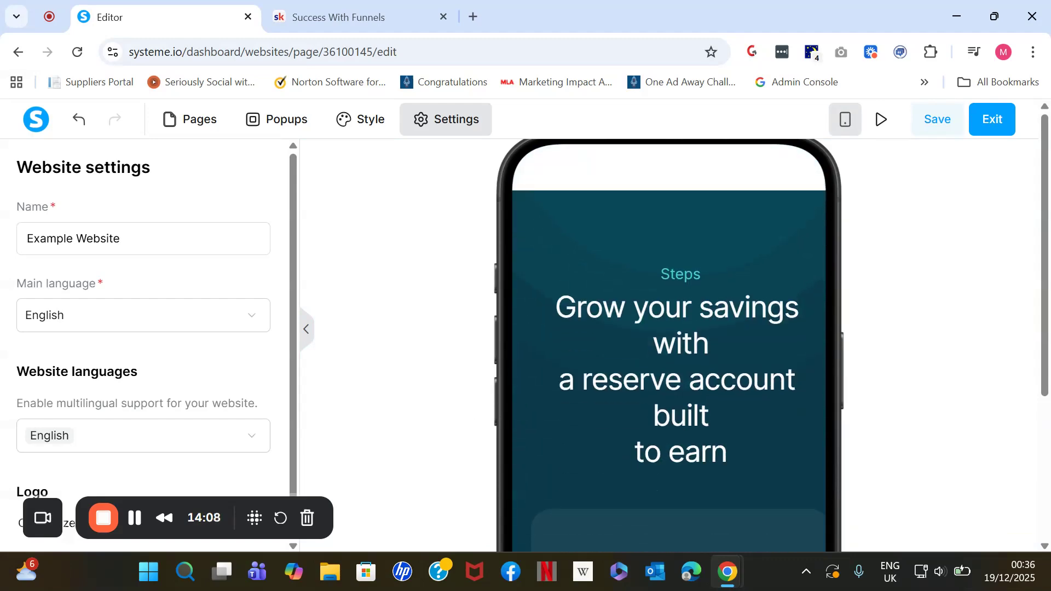
{"action": "scroll", "coordinate": [677, 337], "scroll_direction": "down", "scroll_amount": 10}
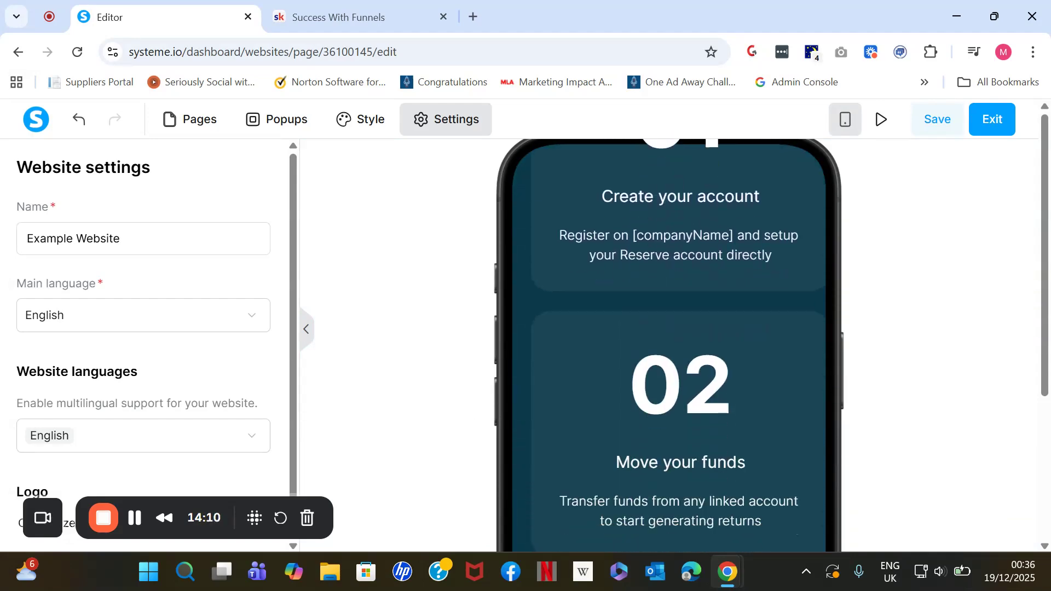
{"action": "scroll", "coordinate": [669, 345], "scroll_direction": "down", "scroll_amount": 5}
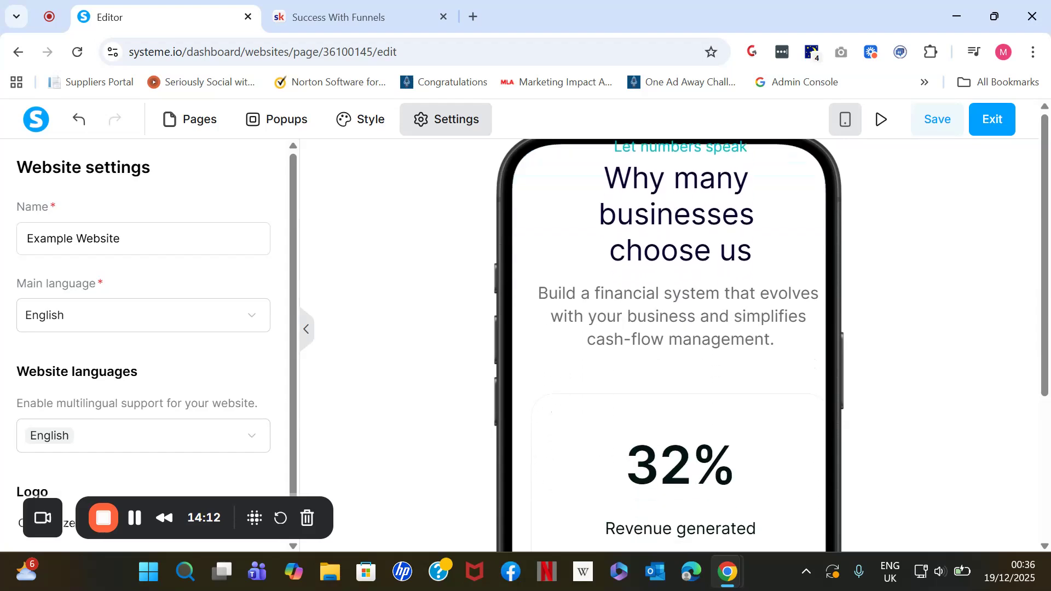
{"action": "scroll", "coordinate": [678, 345], "scroll_direction": "down", "scroll_amount": 9}
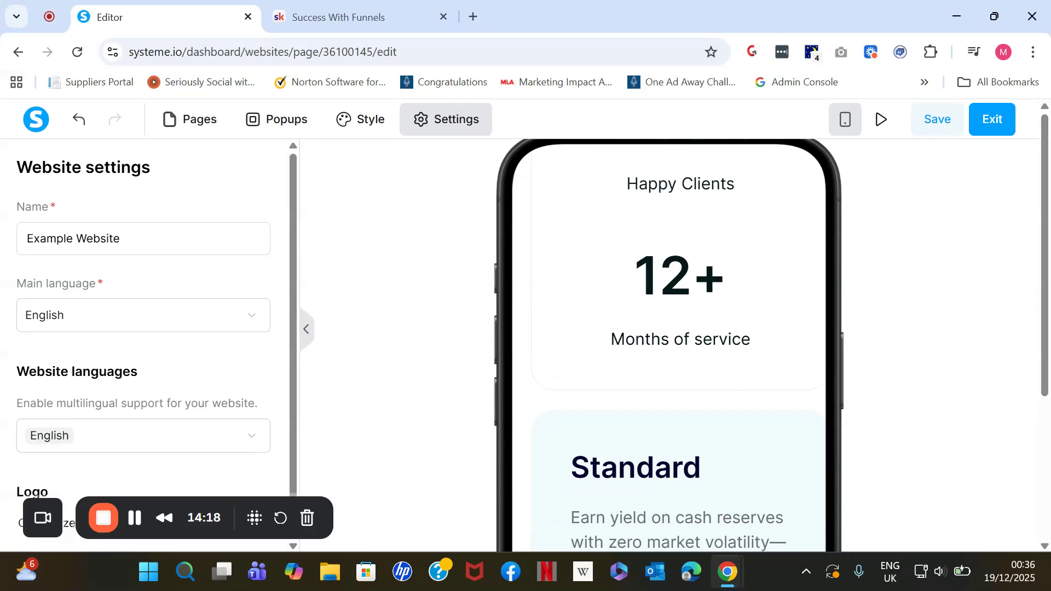
{"action": "scroll", "coordinate": [678, 345], "scroll_direction": "up", "scroll_amount": 1}
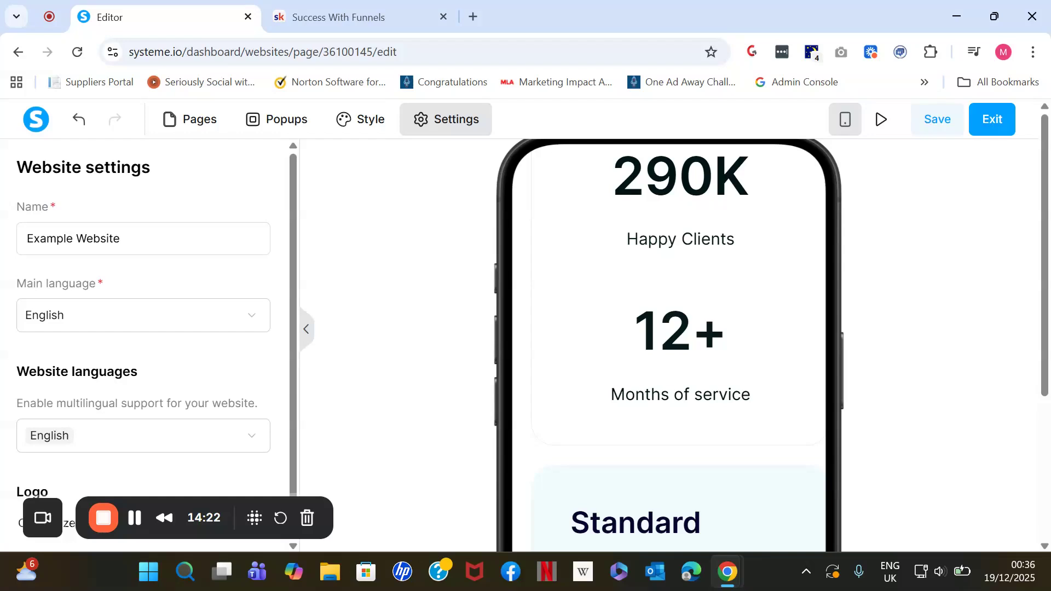
{"action": "scroll", "coordinate": [678, 345], "scroll_direction": "down", "scroll_amount": 2}
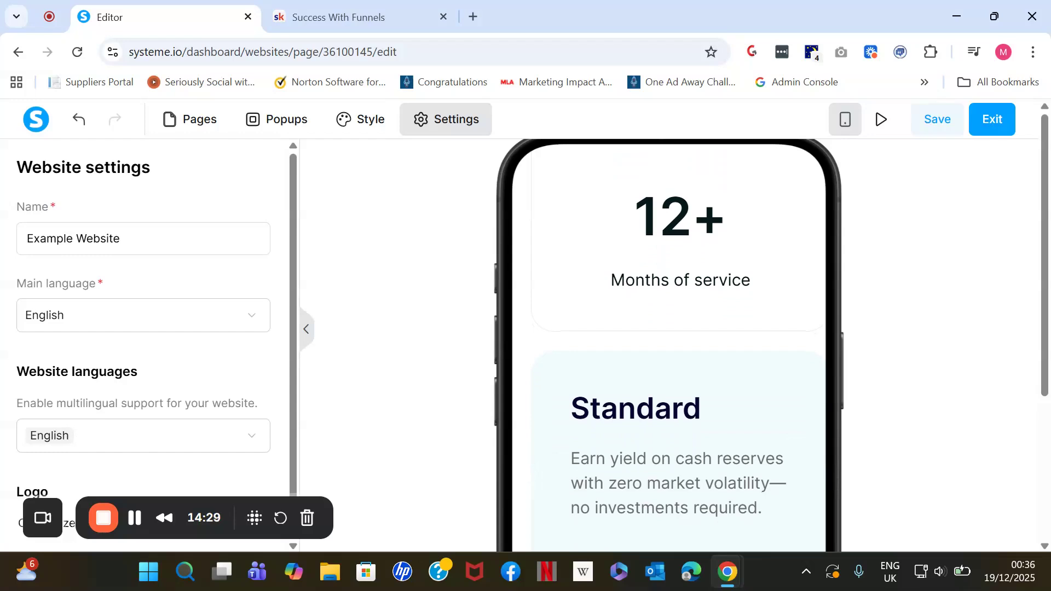
Step: Save the Home page and preview its mobile version
{"action": "key", "text": "ctrl+s"}
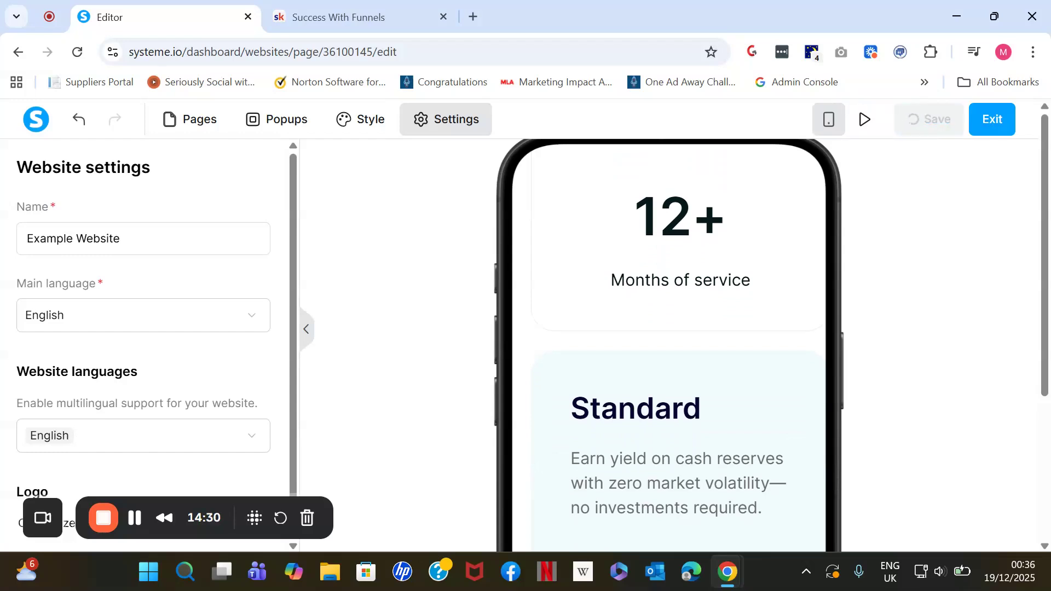
{"action": "left_click", "coordinate": [880, 120]}
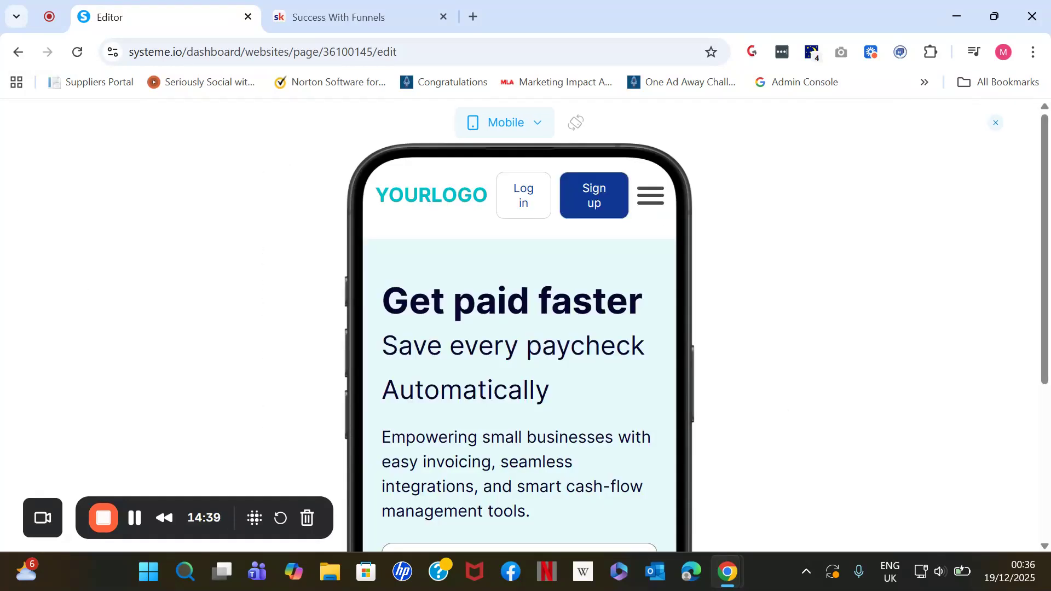
{"action": "left_click", "coordinate": [504, 123]}
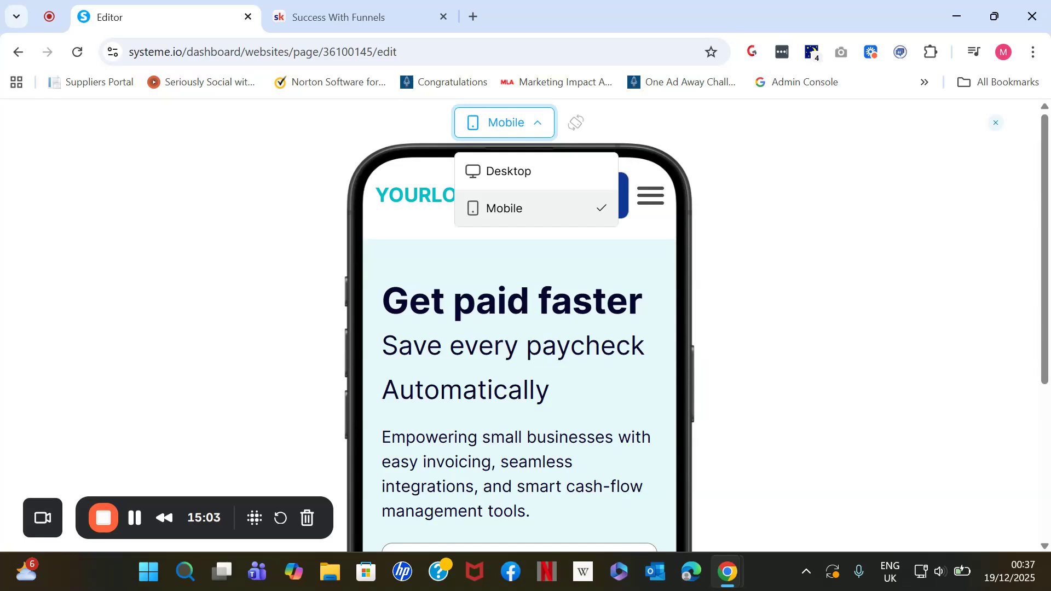
{"action": "scroll", "coordinate": [519, 350], "scroll_direction": "down", "scroll_amount": 20}
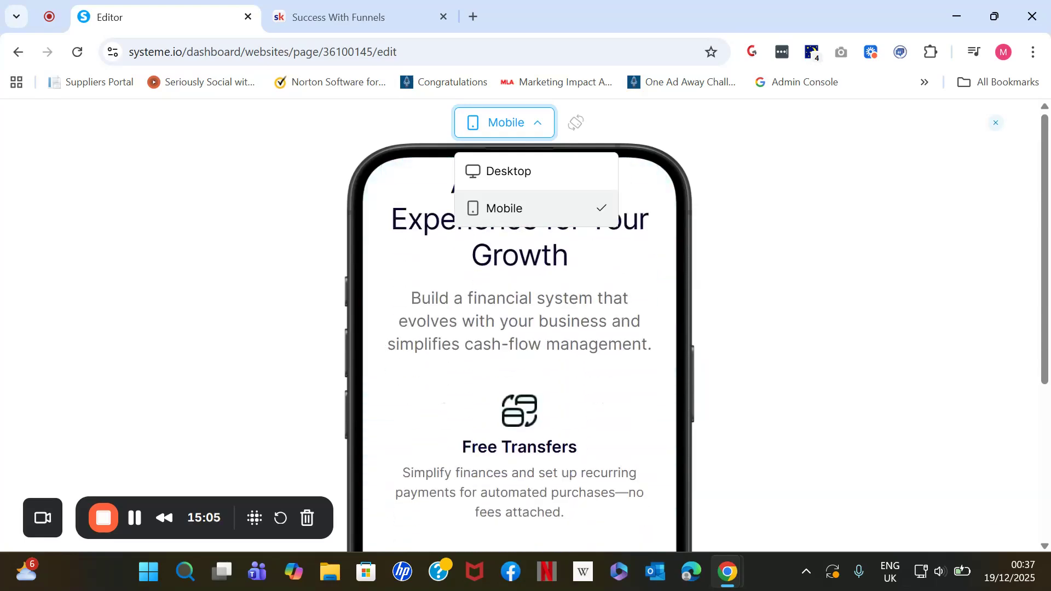
{"action": "scroll", "coordinate": [520, 350], "scroll_direction": "down", "scroll_amount": 15}
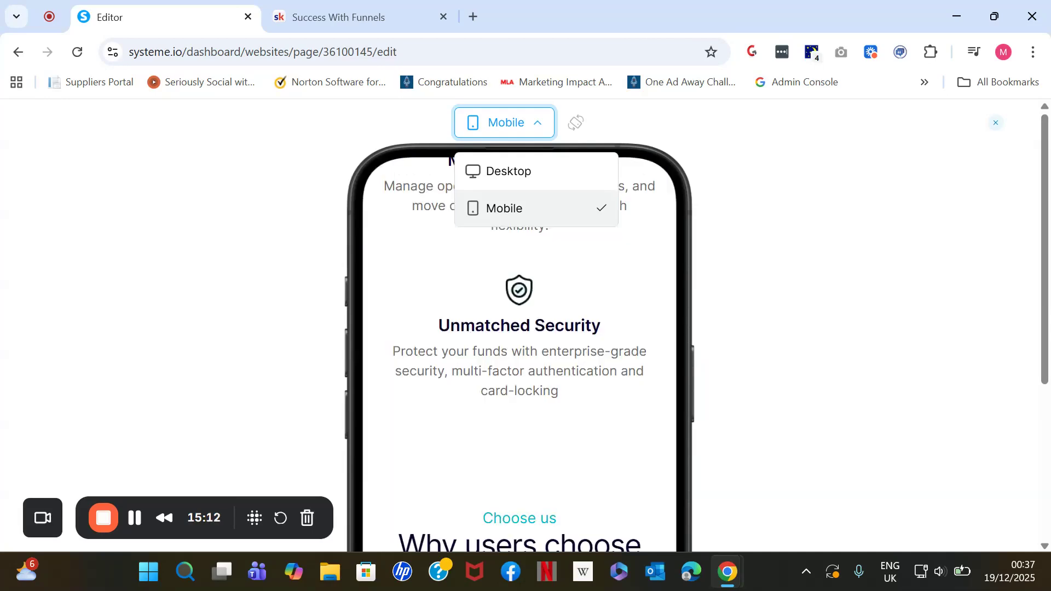
{"action": "scroll", "coordinate": [520, 350], "scroll_direction": "up", "scroll_amount": 5}
Step: Change the preview to Desktop and test the Services link in the header menu, returning to the preview
{"action": "left_click", "coordinate": [509, 172]}
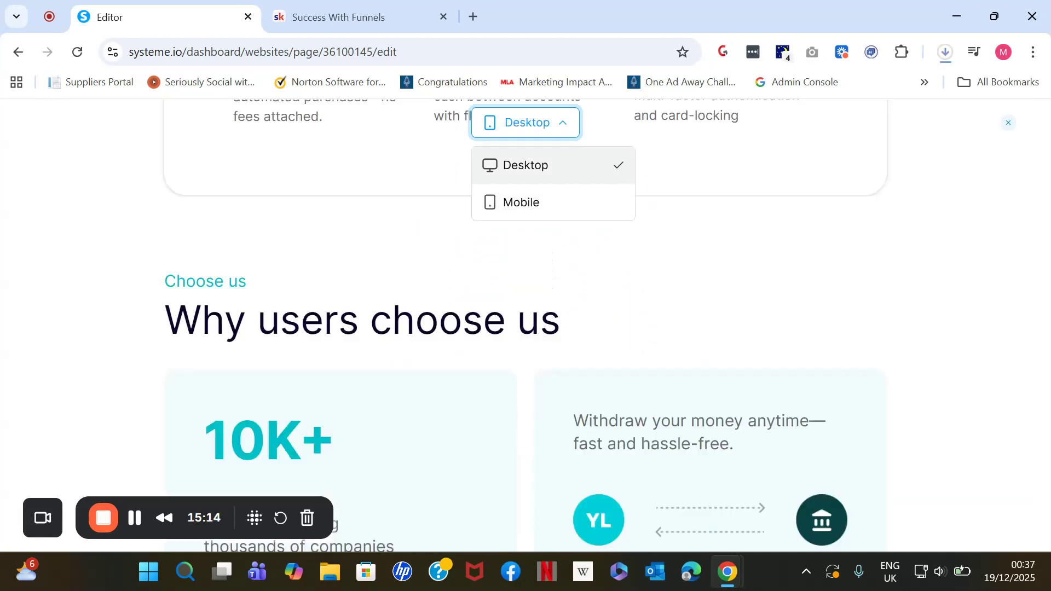
{"action": "scroll", "coordinate": [525, 329], "scroll_direction": "up", "scroll_amount": 15}
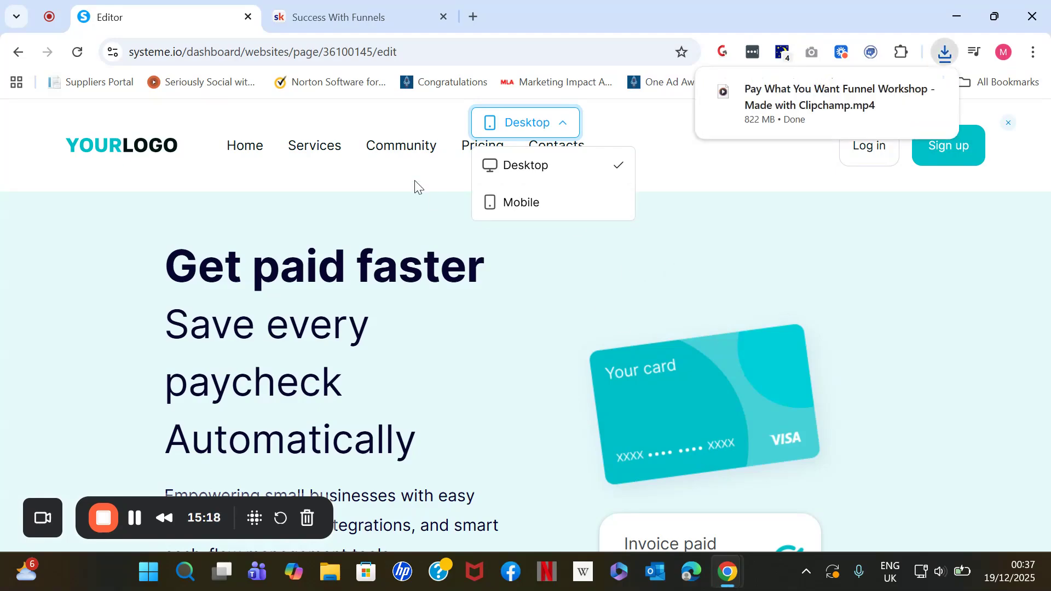
{"action": "left_click", "coordinate": [310, 155]}
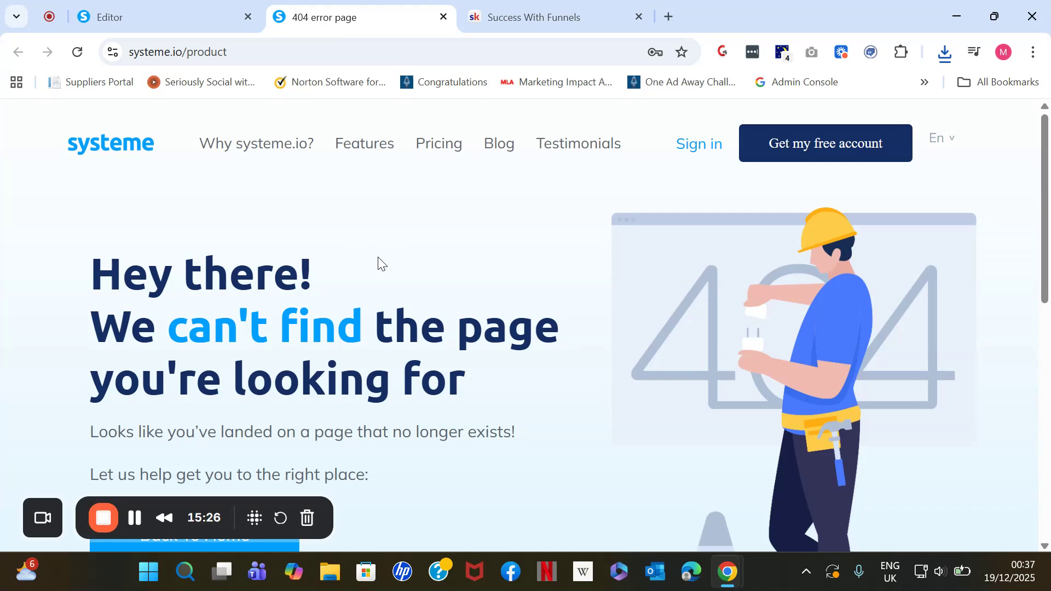
{"action": "left_click", "coordinate": [182, 6]}
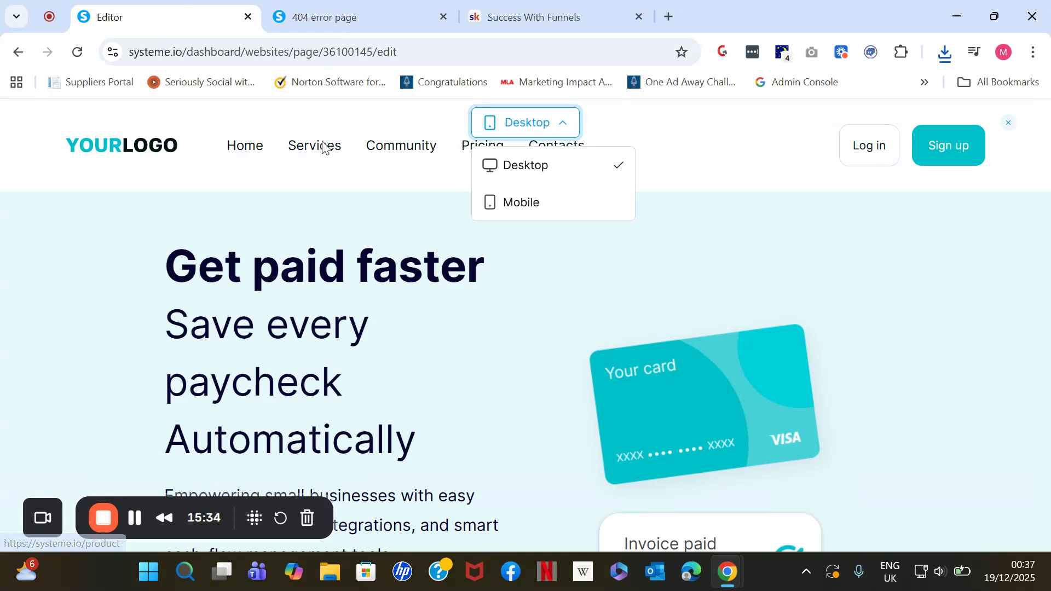
Step: Close the preview and link the header menu's Services item to the Services website page
{"action": "left_click", "coordinate": [1012, 131]}
{"action": "left_click", "coordinate": [1013, 129]}
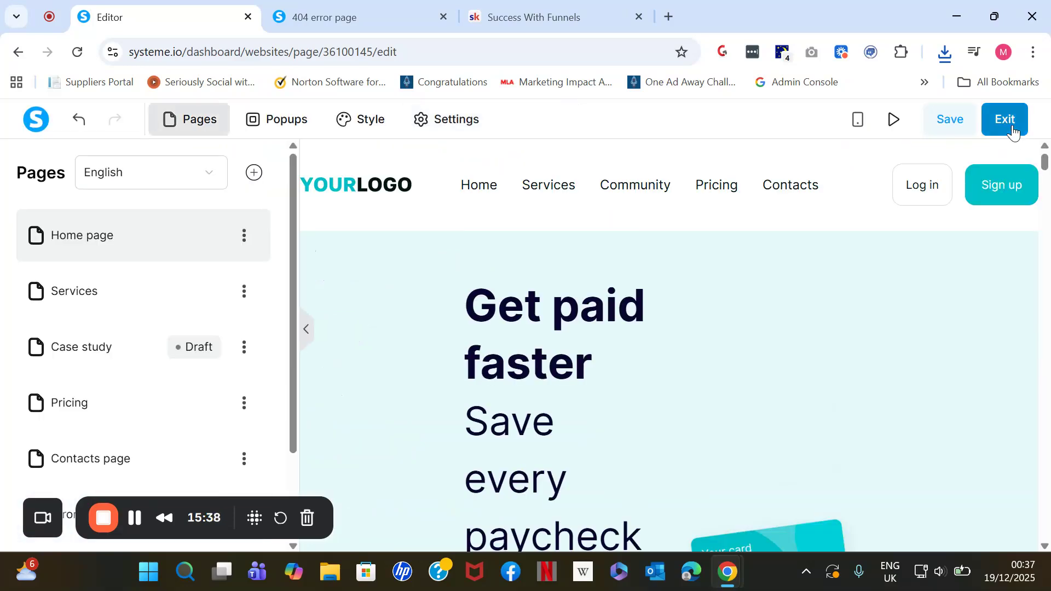
{"action": "left_click", "coordinate": [541, 191]}
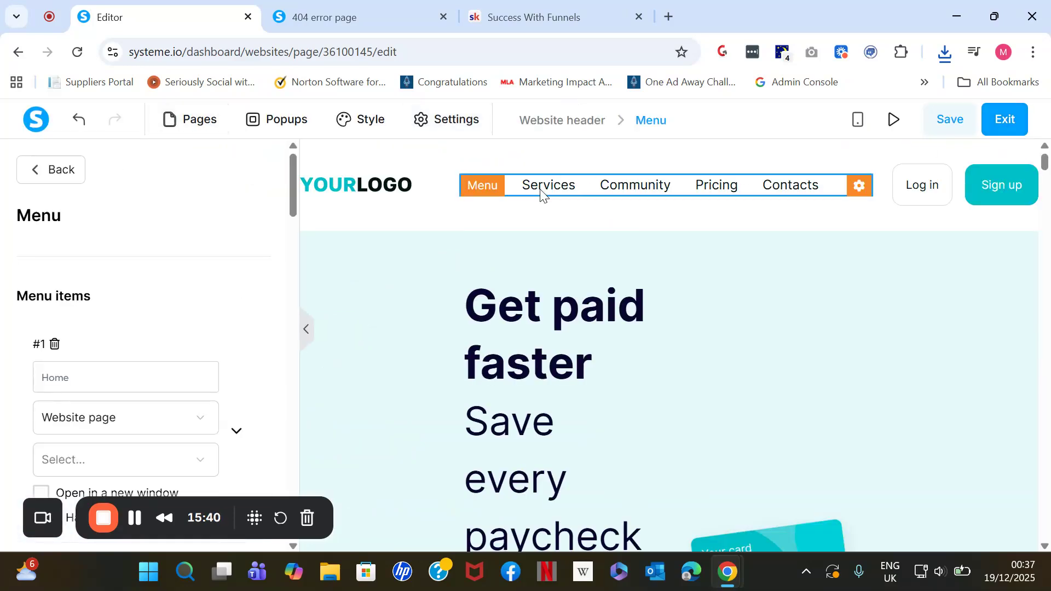
{"action": "scroll", "coordinate": [126, 356], "scroll_direction": "down", "scroll_amount": 5}
{"action": "left_click", "coordinate": [121, 385]}
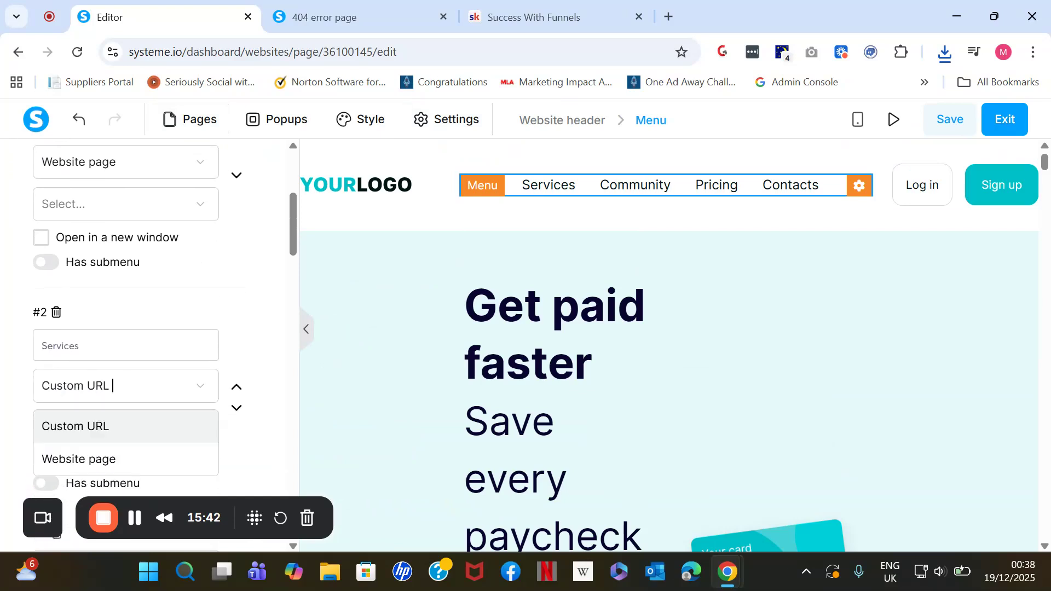
{"action": "left_click", "coordinate": [79, 459]}
{"action": "left_click", "coordinate": [120, 428]}
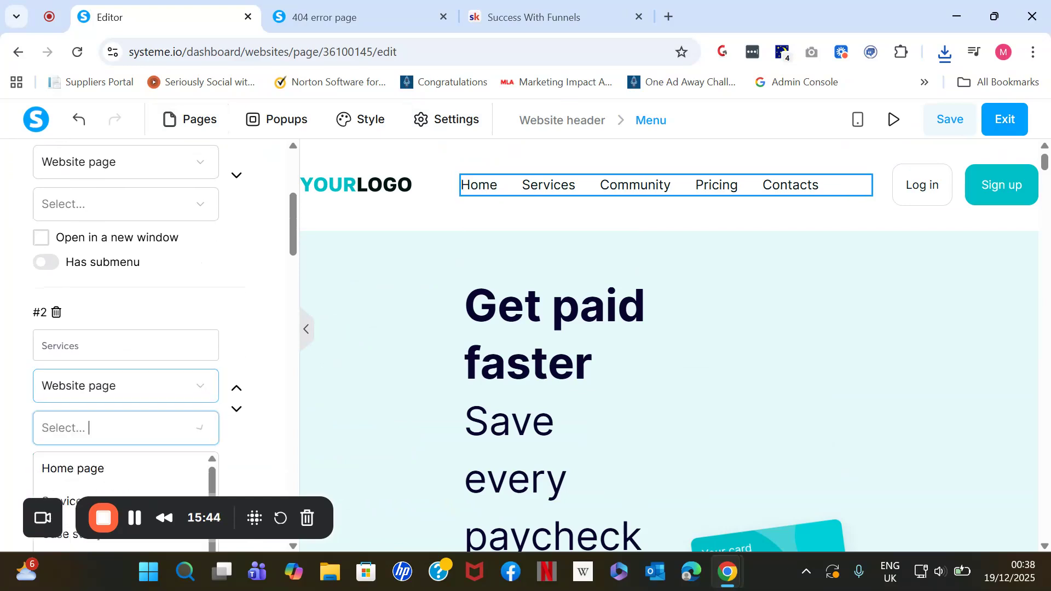
{"action": "scroll", "coordinate": [126, 384], "scroll_direction": "down", "scroll_amount": 2}
{"action": "left_click", "coordinate": [65, 376]}
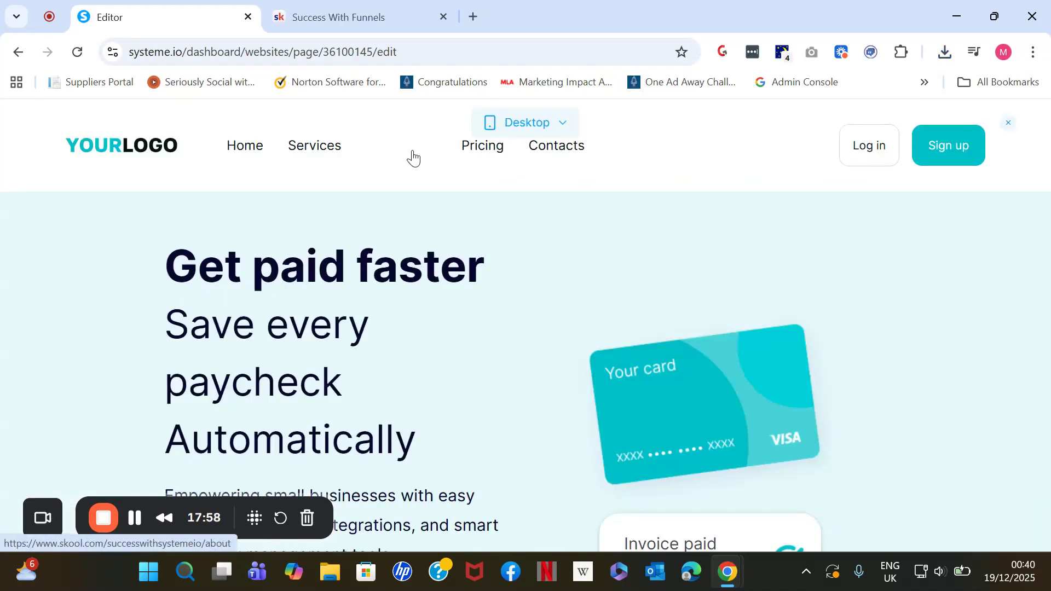
Step: Test the Community link in the desktop preview's header menu and return to the website editor
{"action": "left_click", "coordinate": [411, 157]}
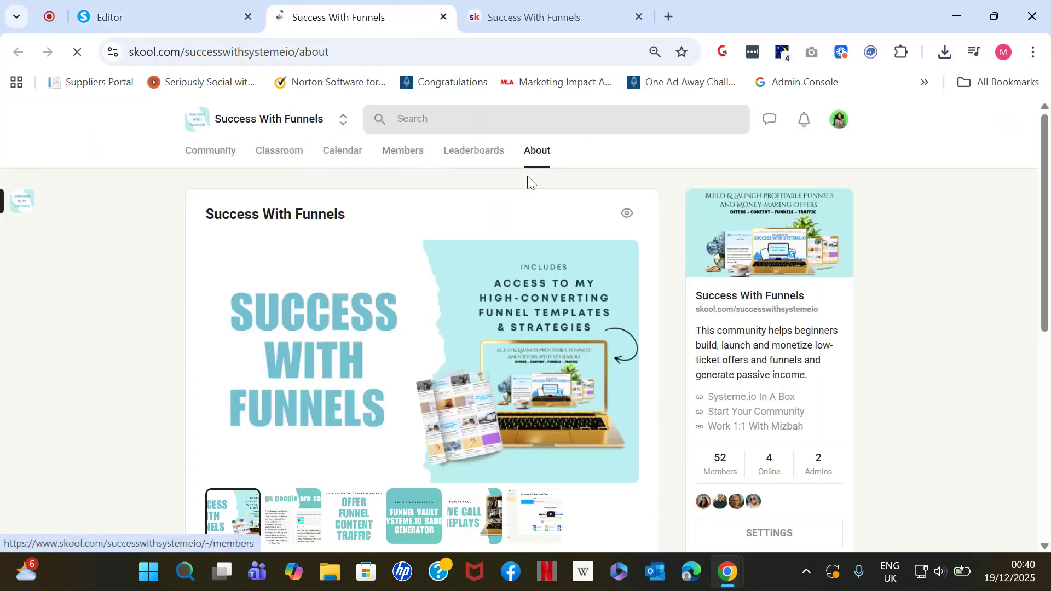
{"action": "left_click", "coordinate": [191, 18]}
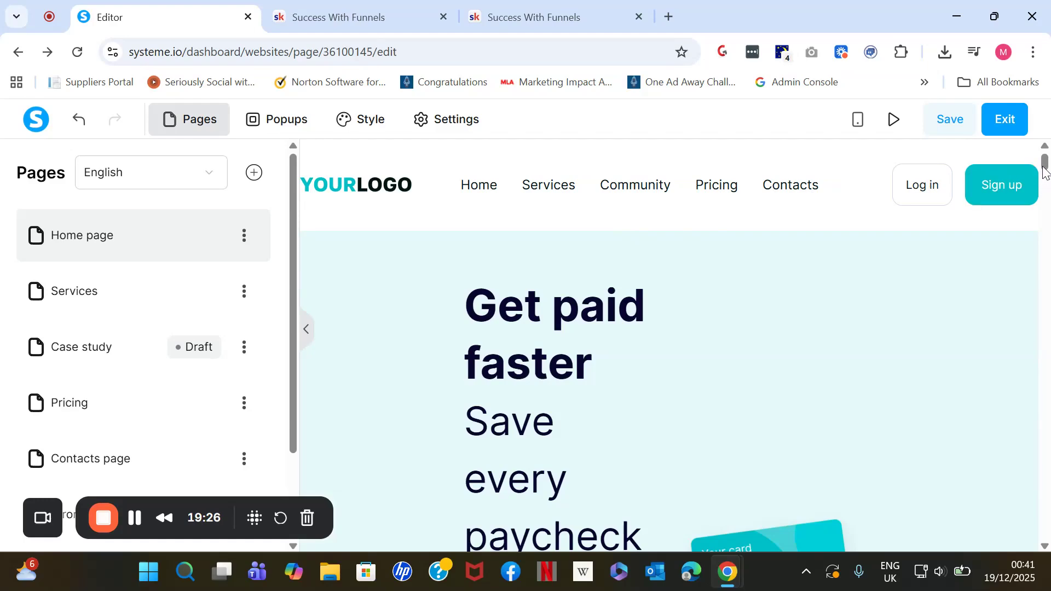
Step: Duplicate the Customers link in the footer's Learn column and change the copy's text to "Privacy Policy"
{"action": "left_click_drag", "start_coordinate": [1046, 178], "coordinate": [1046, 529]}
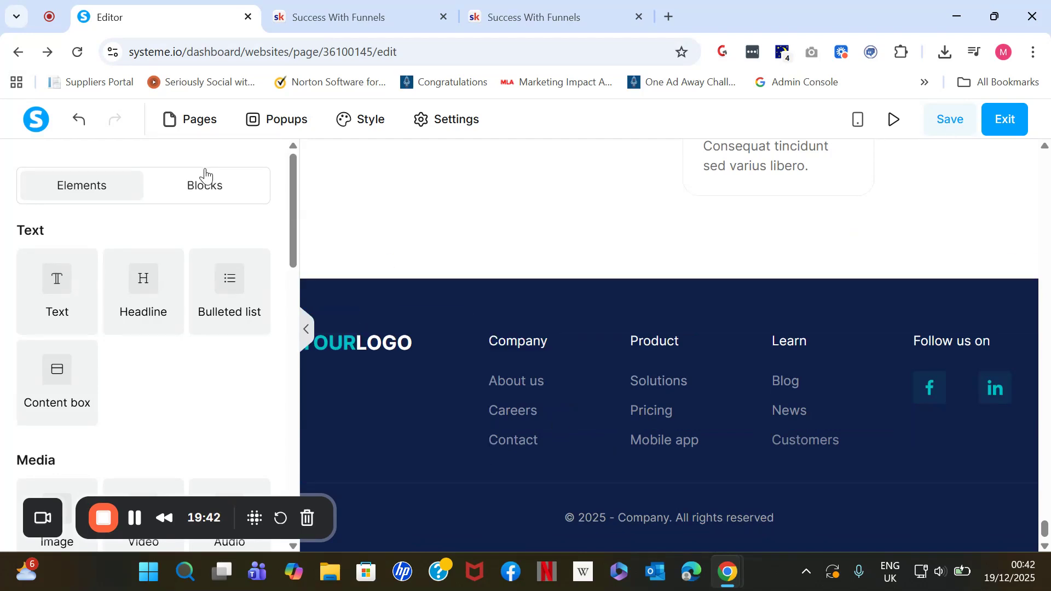
{"action": "left_click", "coordinate": [190, 131]}
{"action": "scroll", "coordinate": [291, 227], "scroll_direction": "down", "scroll_amount": 2}
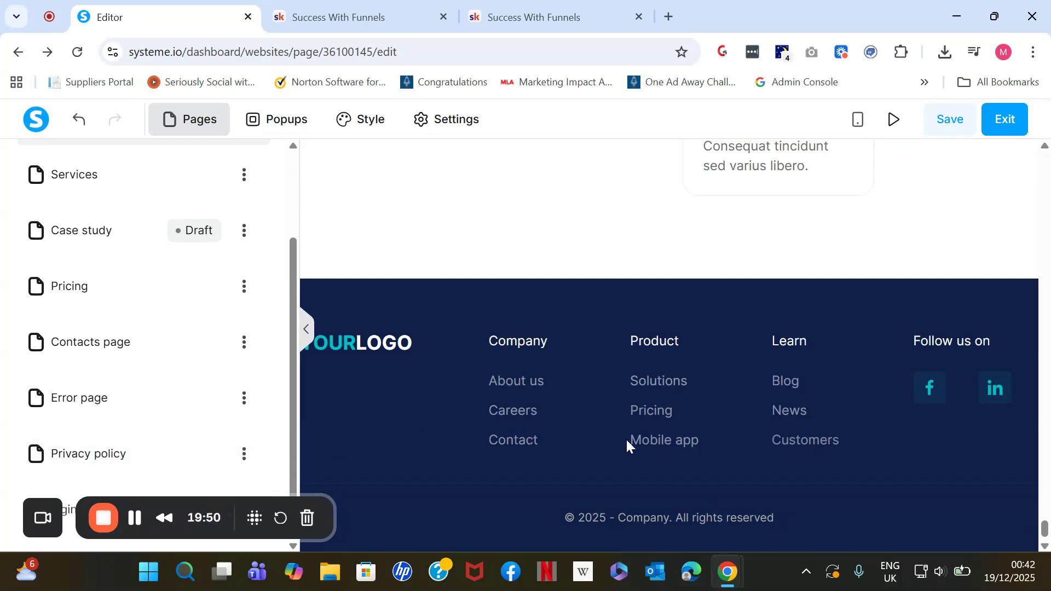
{"action": "left_click", "coordinate": [778, 436]}
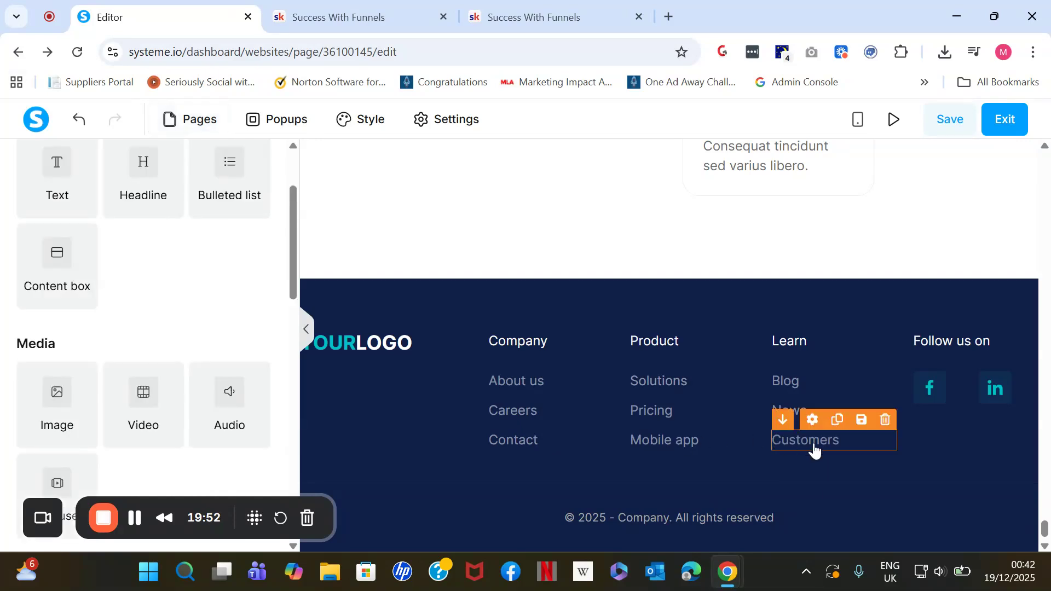
{"action": "left_click", "coordinate": [838, 422]}
{"action": "left_click", "coordinate": [828, 471]}
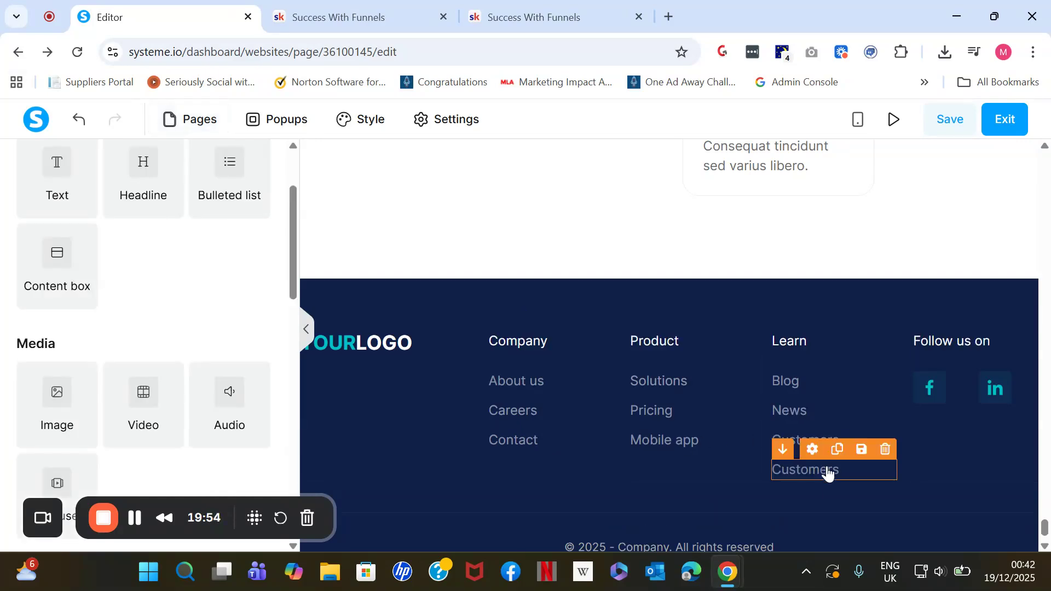
{"action": "double_click", "coordinate": [829, 472]}
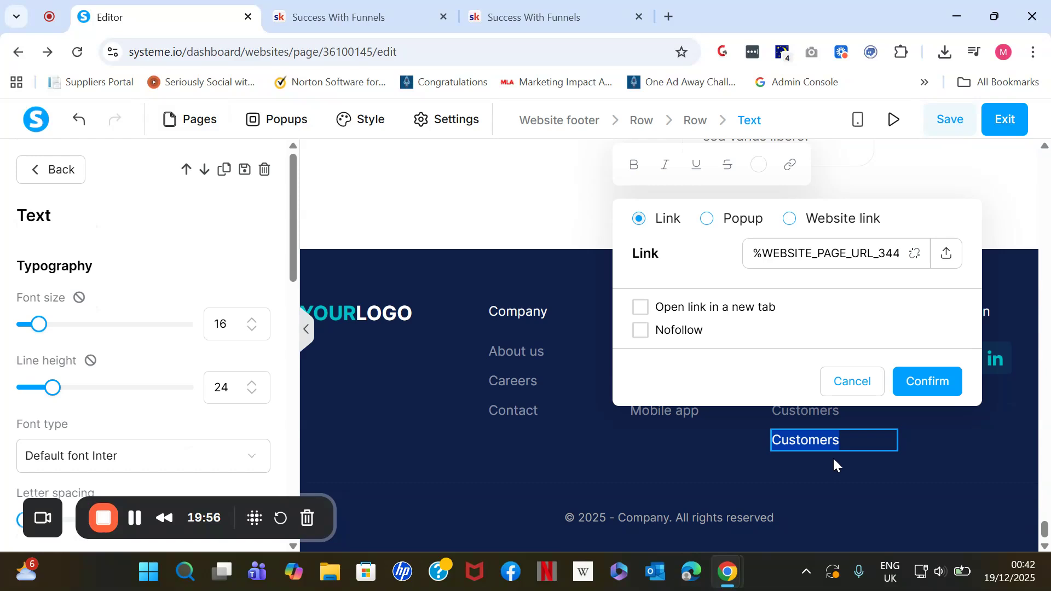
{"action": "type", "text": "Privacy Policy"}
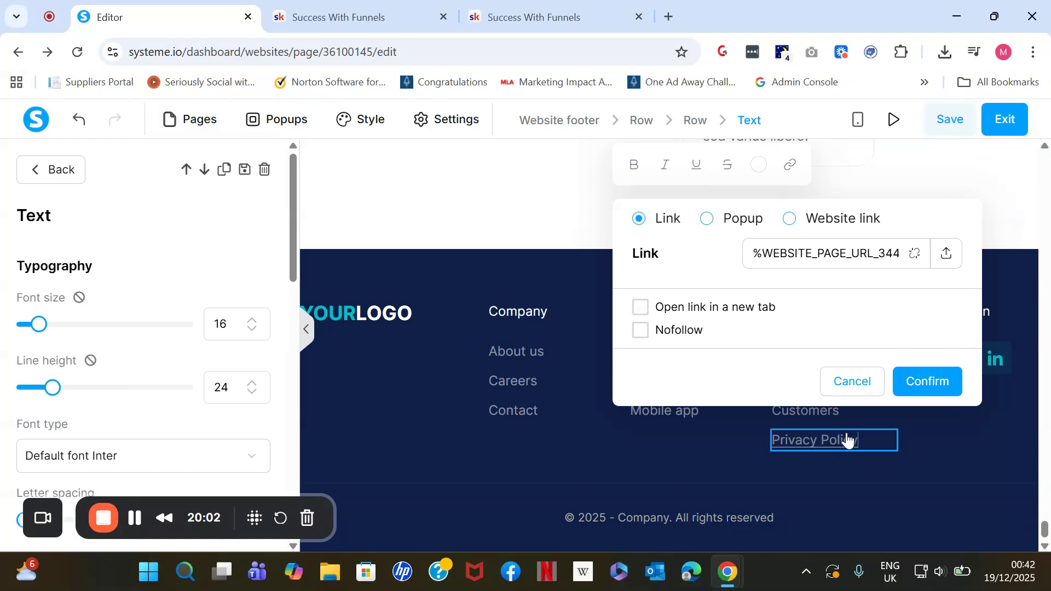
Step: Link the footer's Privacy Policy text to the Privacy policy website page and set it to open in a new tab
{"action": "left_click", "coordinate": [794, 224]}
{"action": "left_click", "coordinate": [805, 251]}
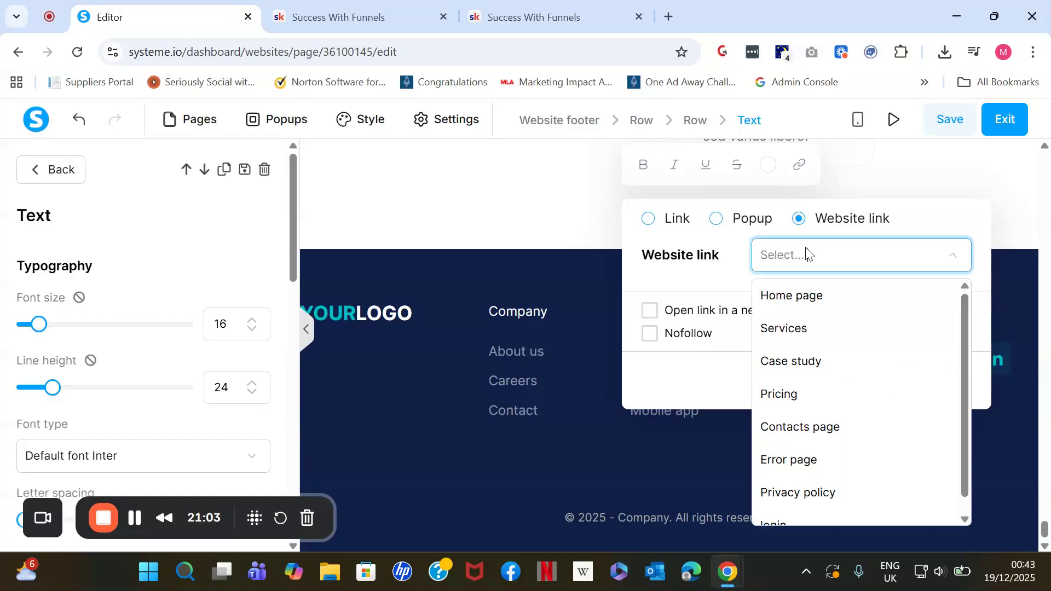
{"action": "left_click", "coordinate": [846, 490]}
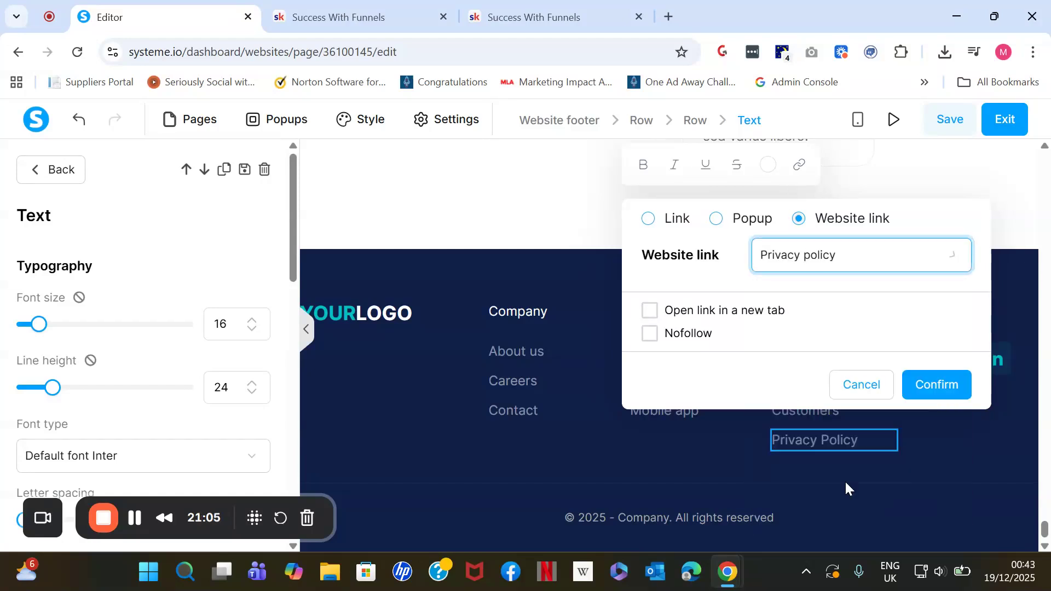
{"action": "left_click", "coordinate": [649, 310]}
{"action": "left_click", "coordinate": [945, 400]}
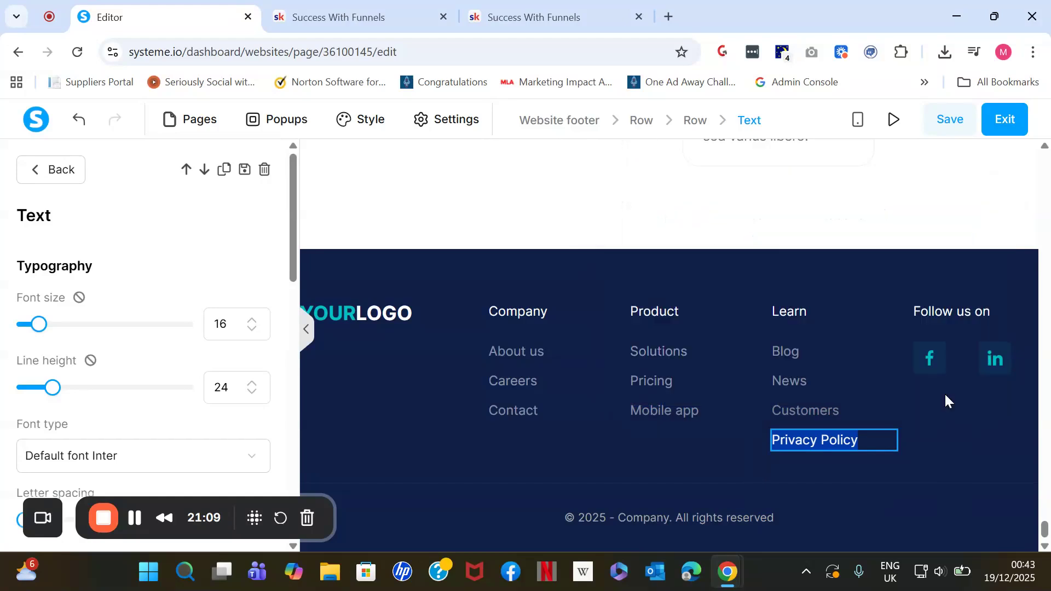
{"action": "left_click", "coordinate": [941, 428]}
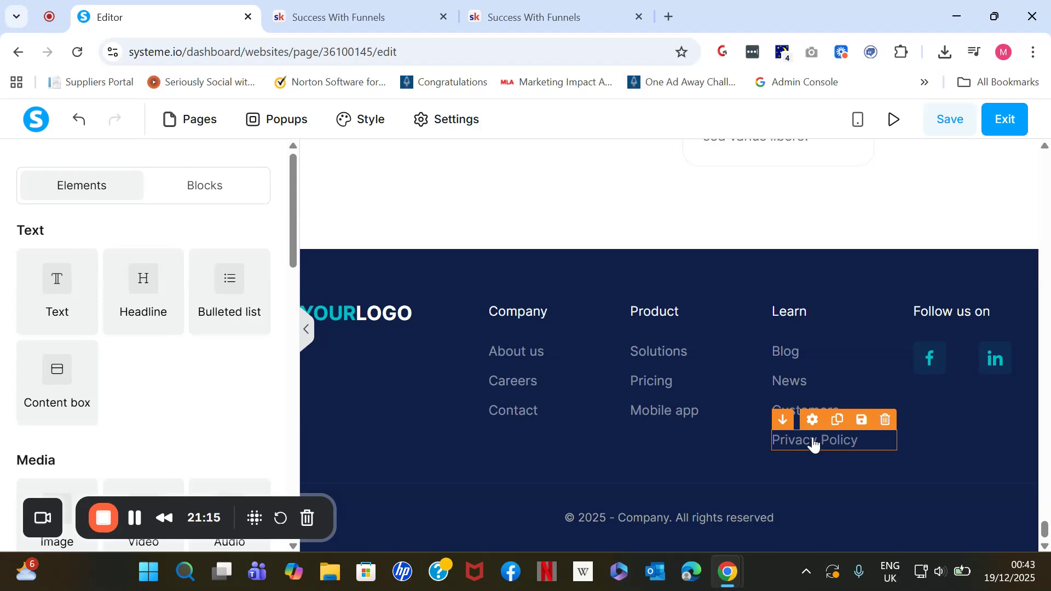
Step: Save the Home page and exit the editor to the websites list
{"action": "left_click", "coordinate": [205, 134]}
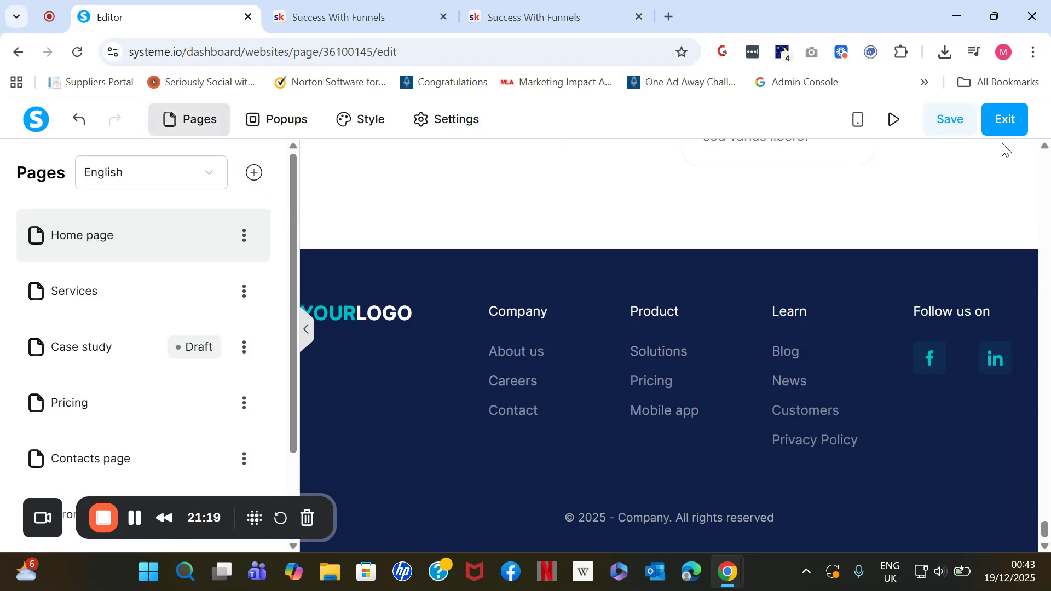
{"action": "left_click", "coordinate": [953, 127]}
{"action": "left_click", "coordinate": [1046, 490]}
{"action": "left_click_drag", "start_coordinate": [1046, 510], "coordinate": [1049, 159]}
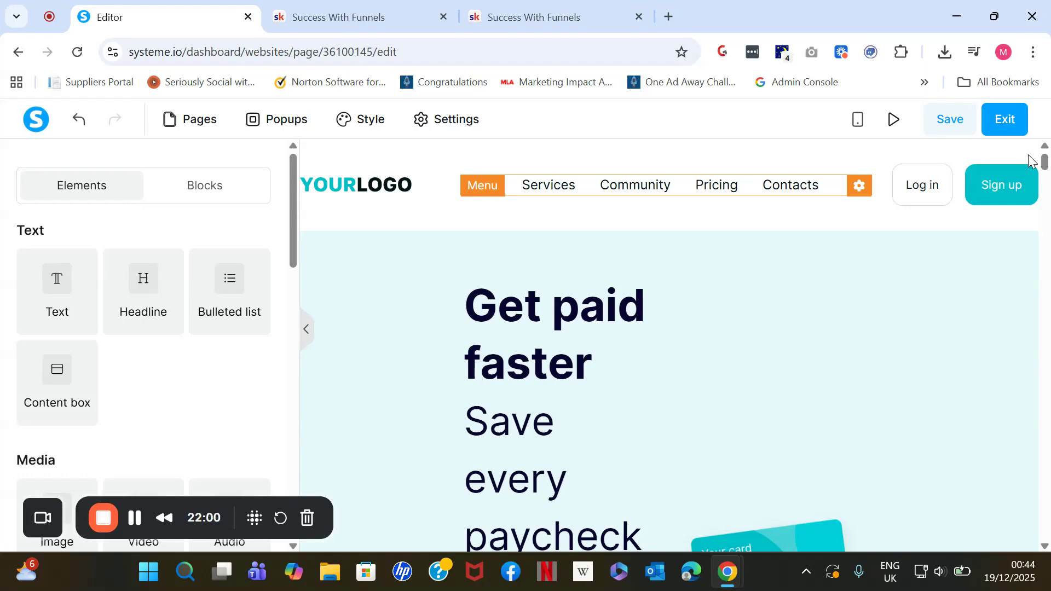
{"action": "left_click", "coordinate": [967, 127]}
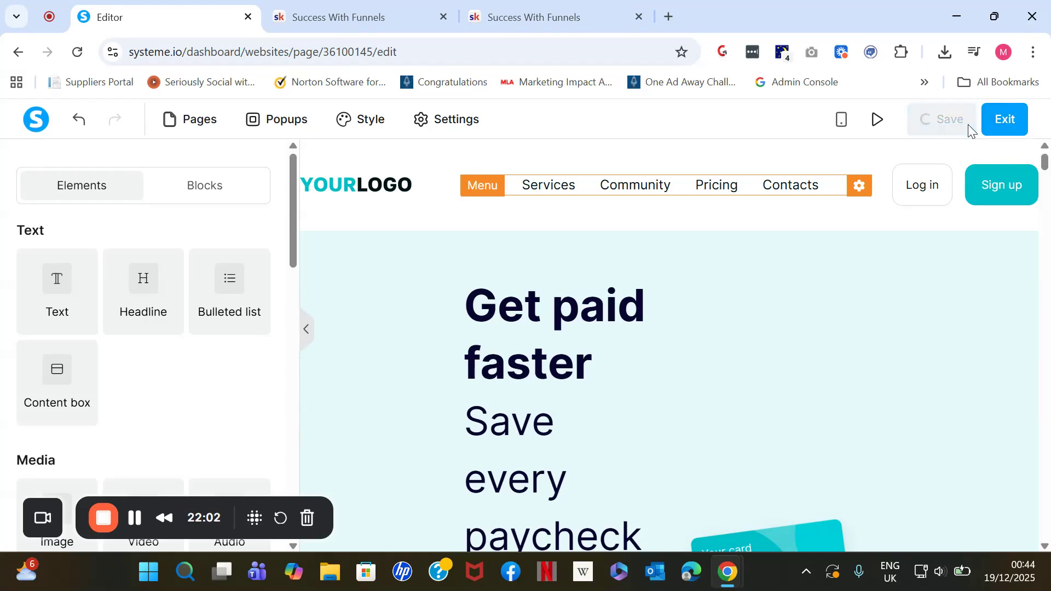
{"action": "left_click", "coordinate": [995, 130]}
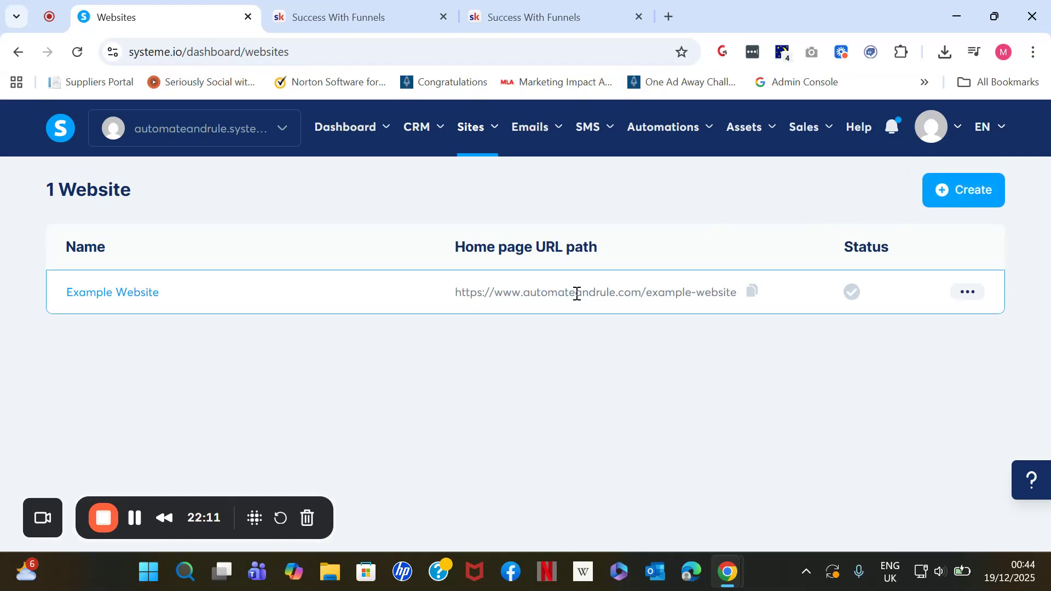
Step: Copy the Example Website's home page URL and activate the website
{"action": "left_click", "coordinate": [751, 291]}
{"action": "left_click", "coordinate": [967, 292]}
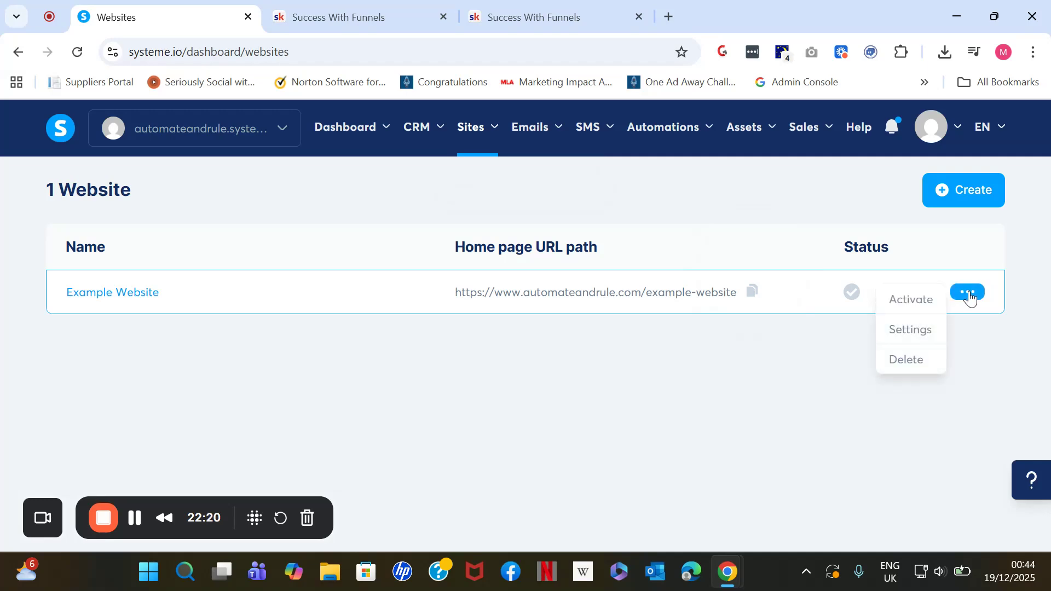
{"action": "left_click", "coordinate": [930, 299]}
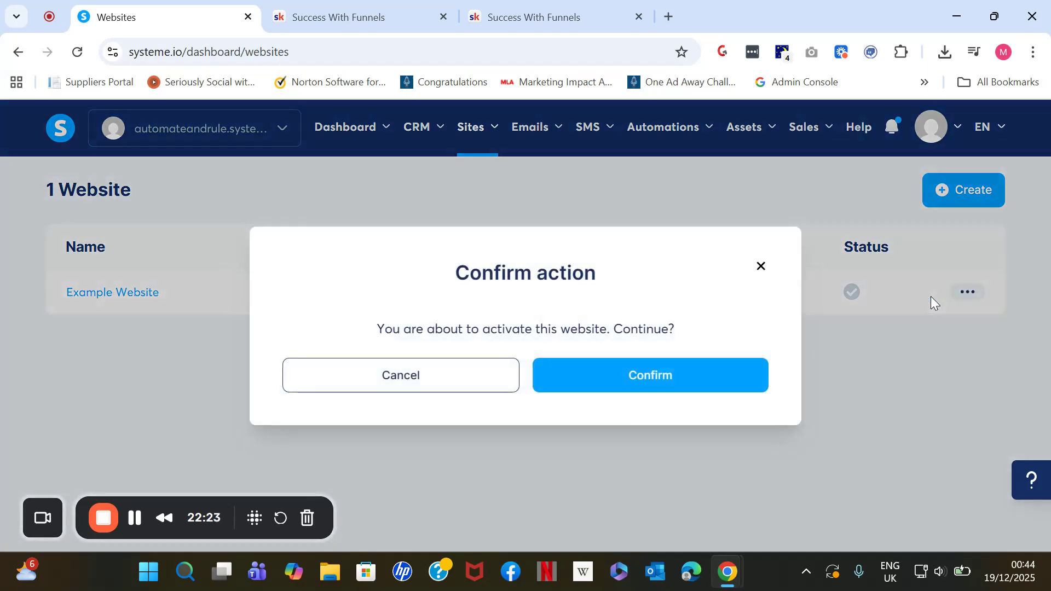
{"action": "left_click", "coordinate": [639, 373]}
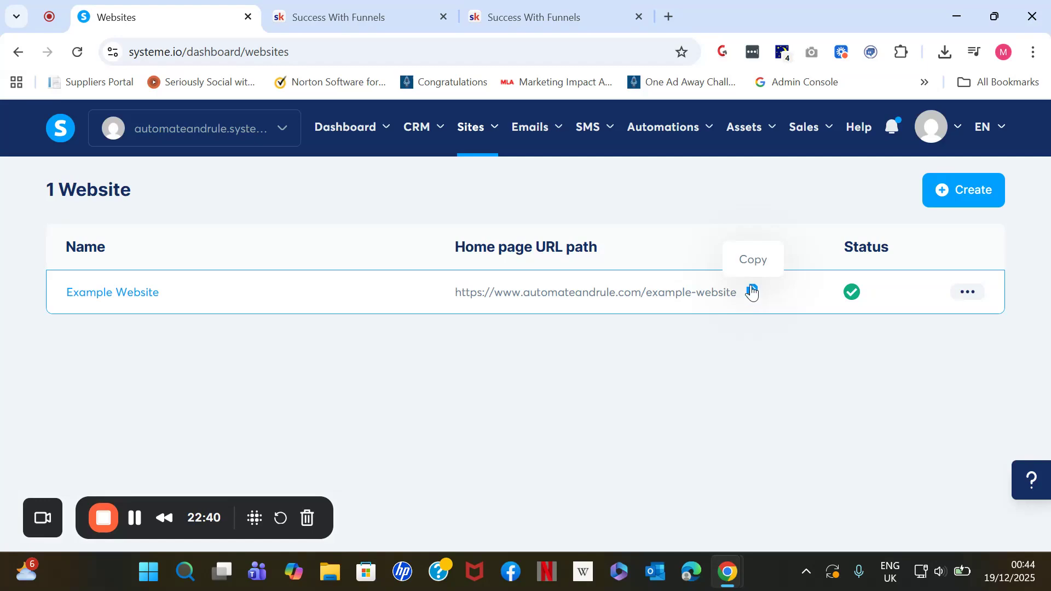
Step: Switch to the Success With Funnels community on Skool and read through its About page
{"action": "left_click", "coordinate": [570, 18]}
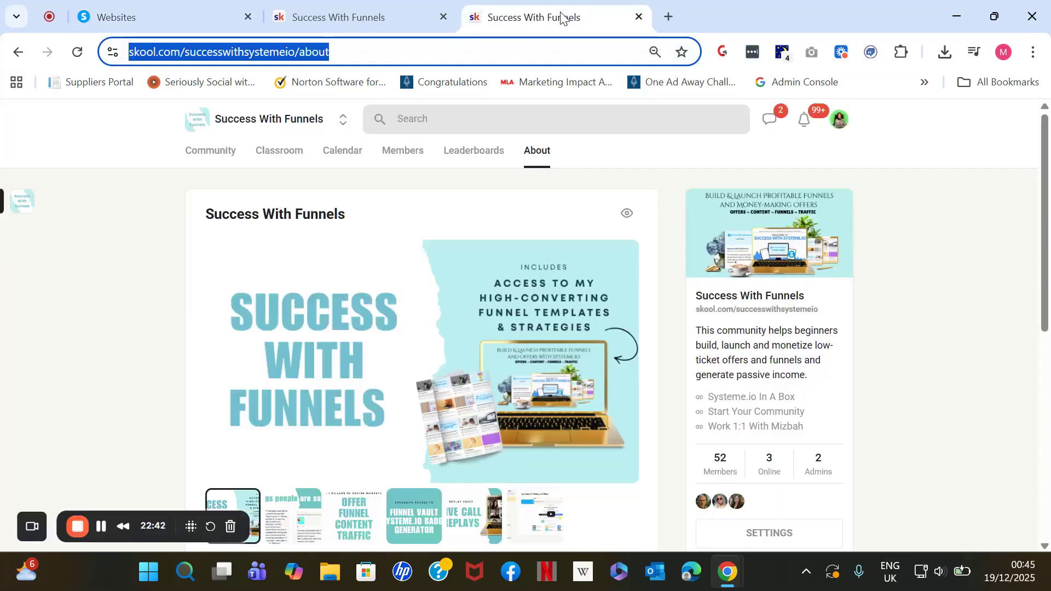
{"action": "left_click", "coordinate": [602, 170]}
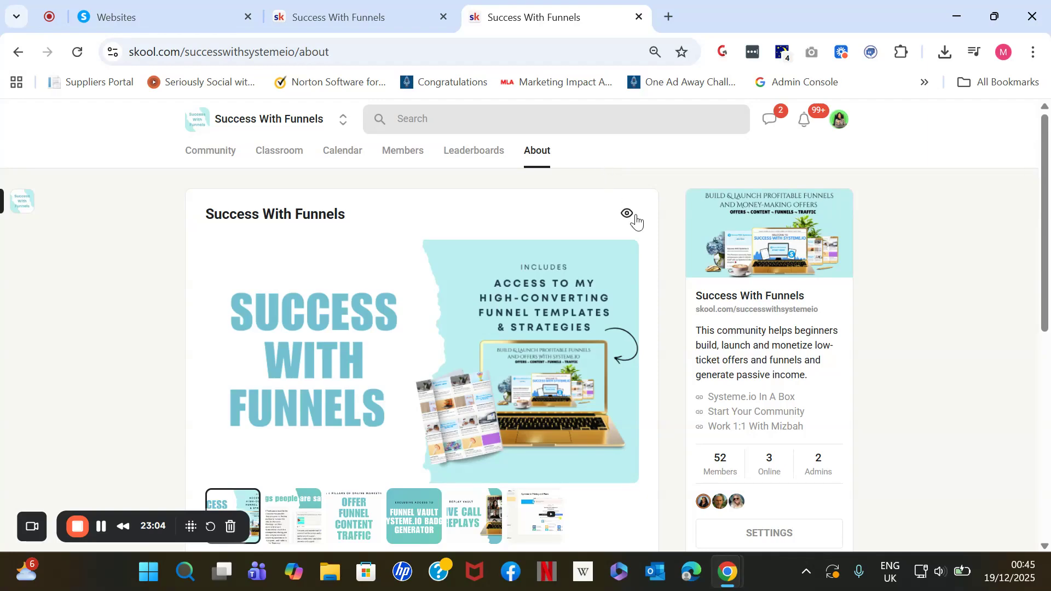
{"action": "left_click_drag", "start_coordinate": [1044, 195], "coordinate": [1048, 359]}
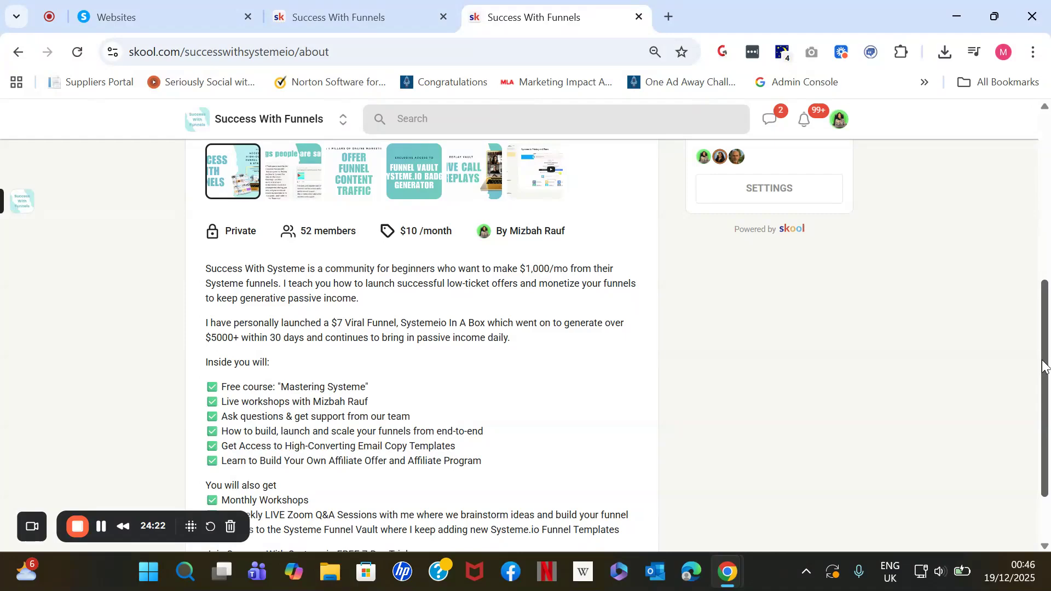
{"action": "left_click_drag", "start_coordinate": [1045, 366], "coordinate": [1046, 415]}
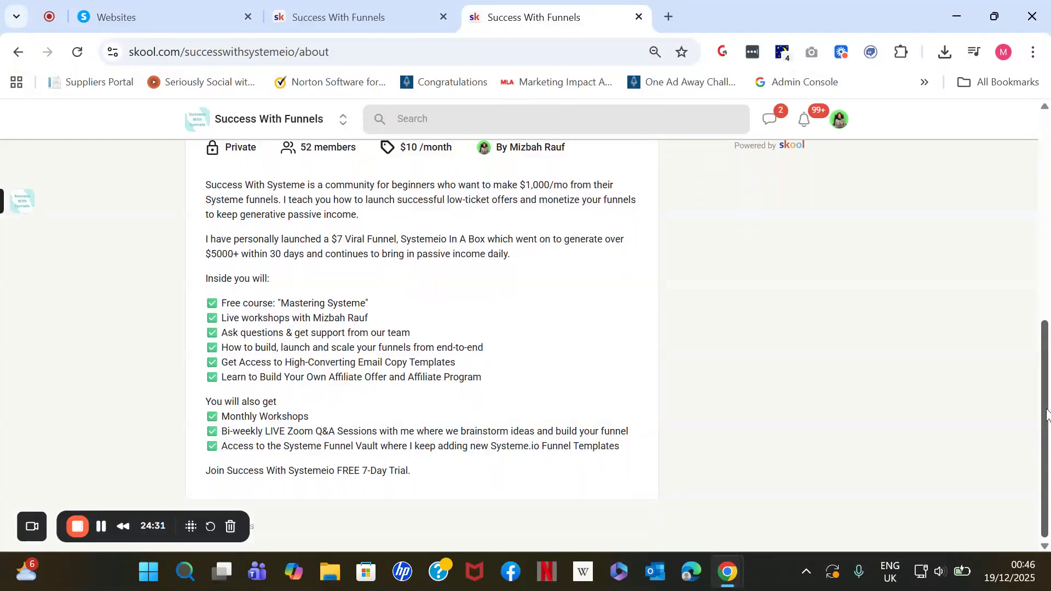
{"action": "left_click_drag", "start_coordinate": [1046, 415], "coordinate": [1048, 204]}
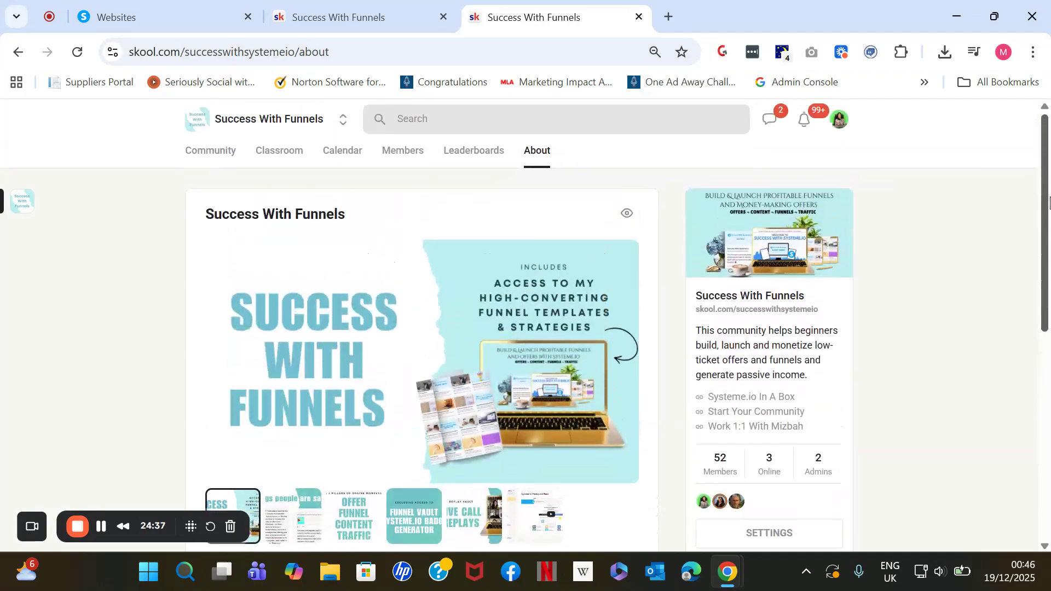
Step: Look over the Skool community's Classroom courses and Community posts, returning to the About page
{"action": "left_click", "coordinate": [279, 164]}
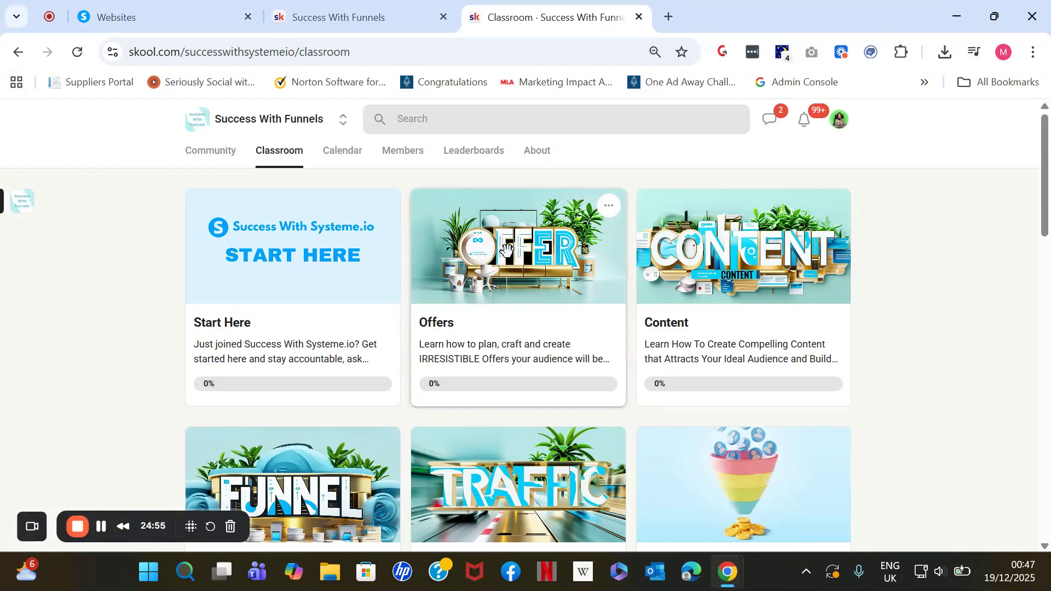
{"action": "scroll", "coordinate": [1048, 211], "scroll_direction": "down", "scroll_amount": 2}
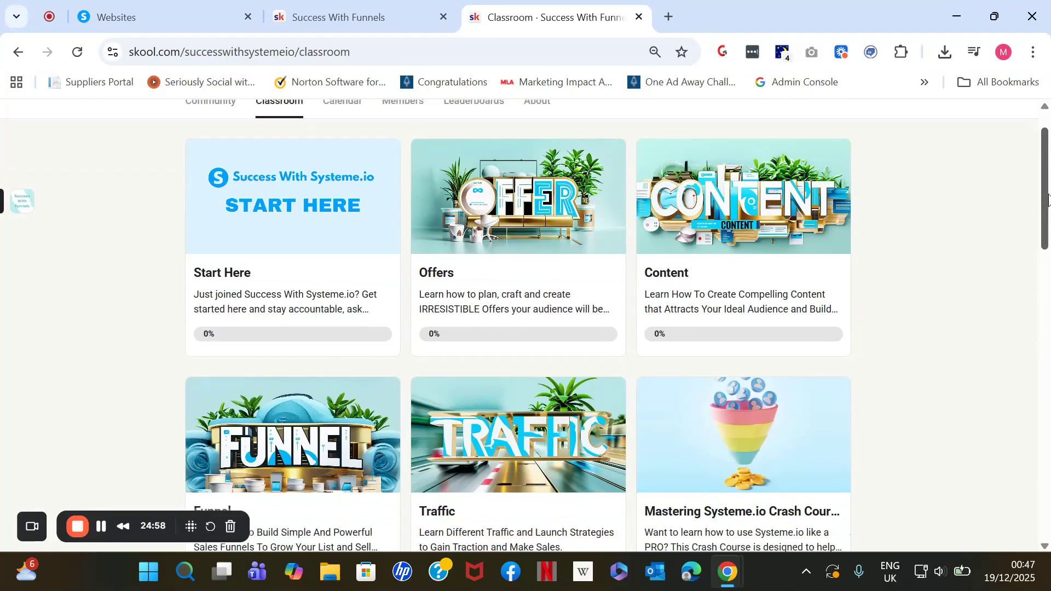
{"action": "left_click_drag", "start_coordinate": [1048, 211], "coordinate": [1049, 164]}
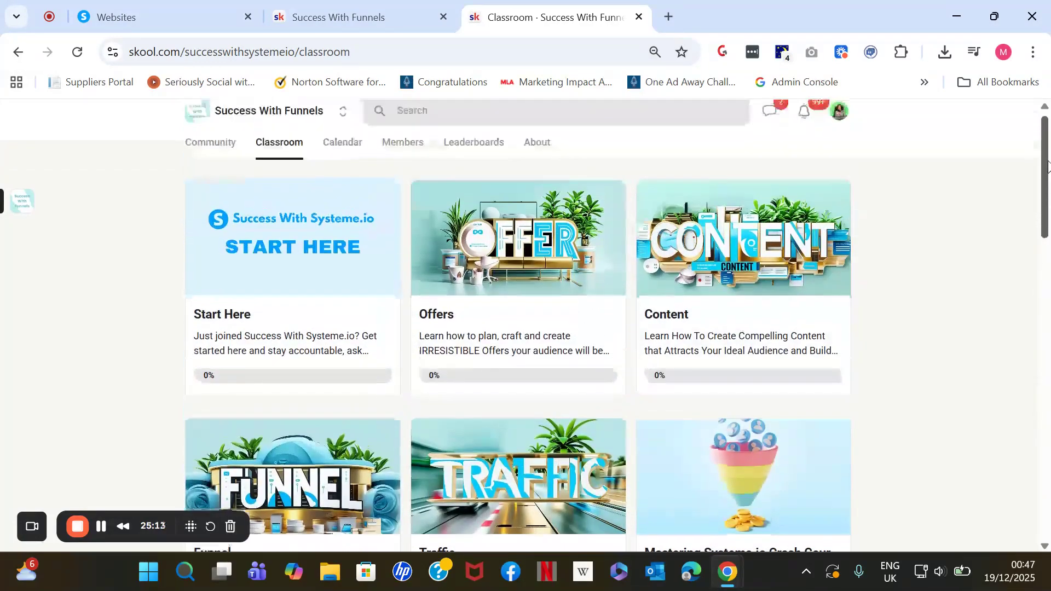
{"action": "left_click", "coordinate": [219, 153]}
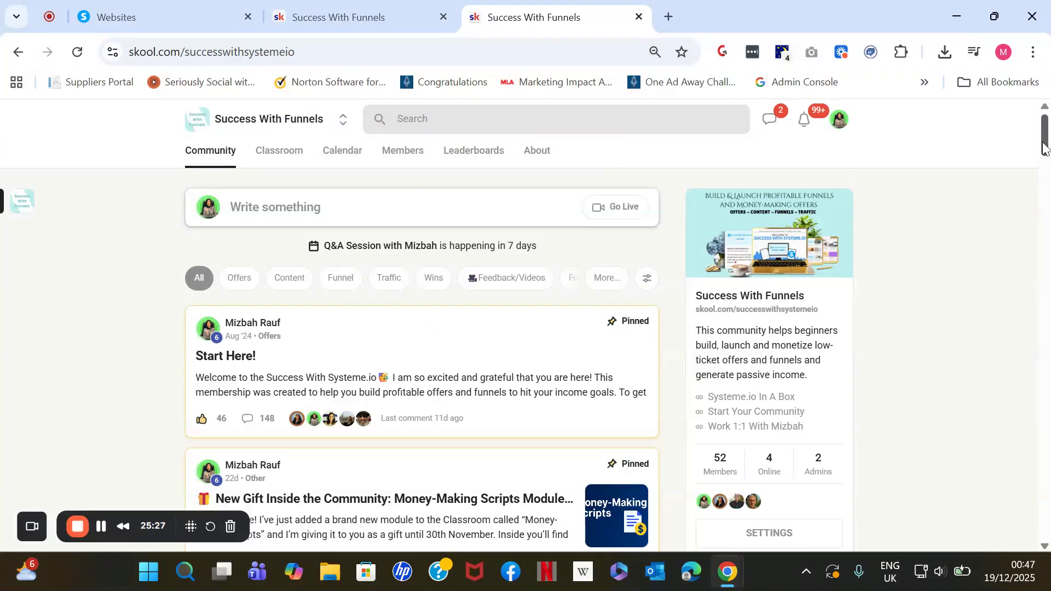
{"action": "mouse_move", "coordinate": [1043, 147]}
{"action": "left_mouse_down"}
{"action": "mouse_move", "coordinate": [1044, 159]}
{"action": "mouse_move", "coordinate": [1045, 143]}
{"action": "left_mouse_up"}
{"action": "left_click_drag", "start_coordinate": [1045, 170], "coordinate": [1049, 309]}
{"action": "left_click", "coordinate": [538, 152]}
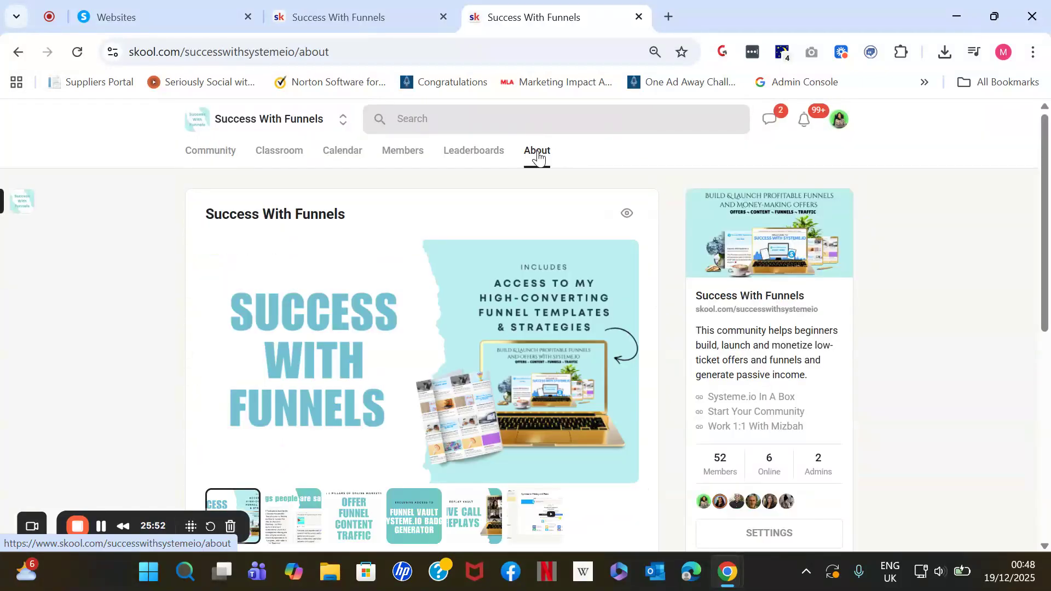